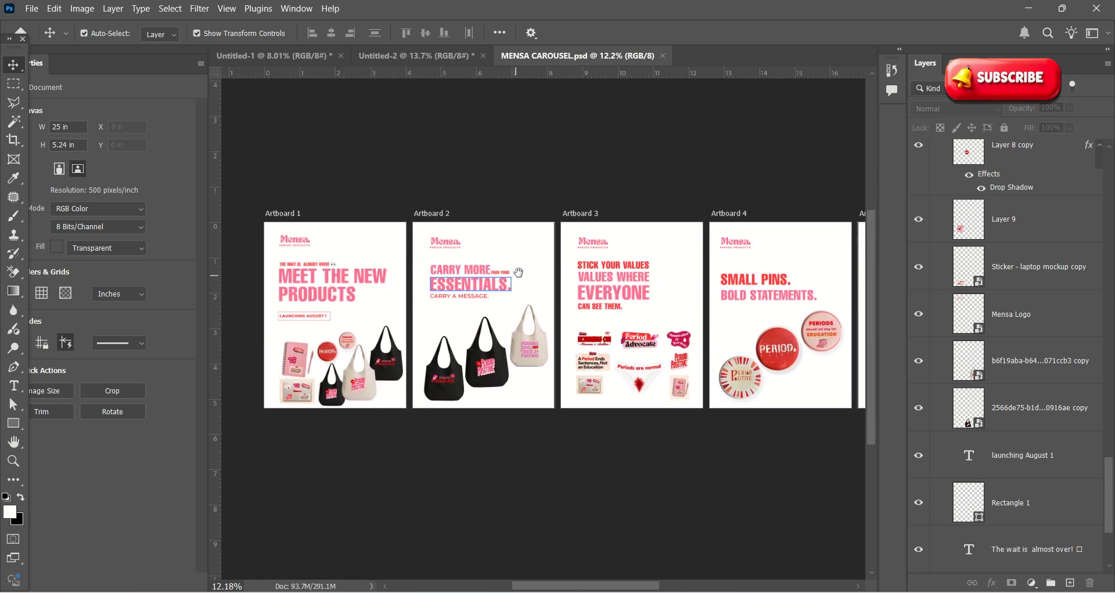
Step: Zoom around the MENSA CAROUSEL file to review all six carousel artboards
scroll(516, 287, right, 5)
scroll(517, 287, down, 3)
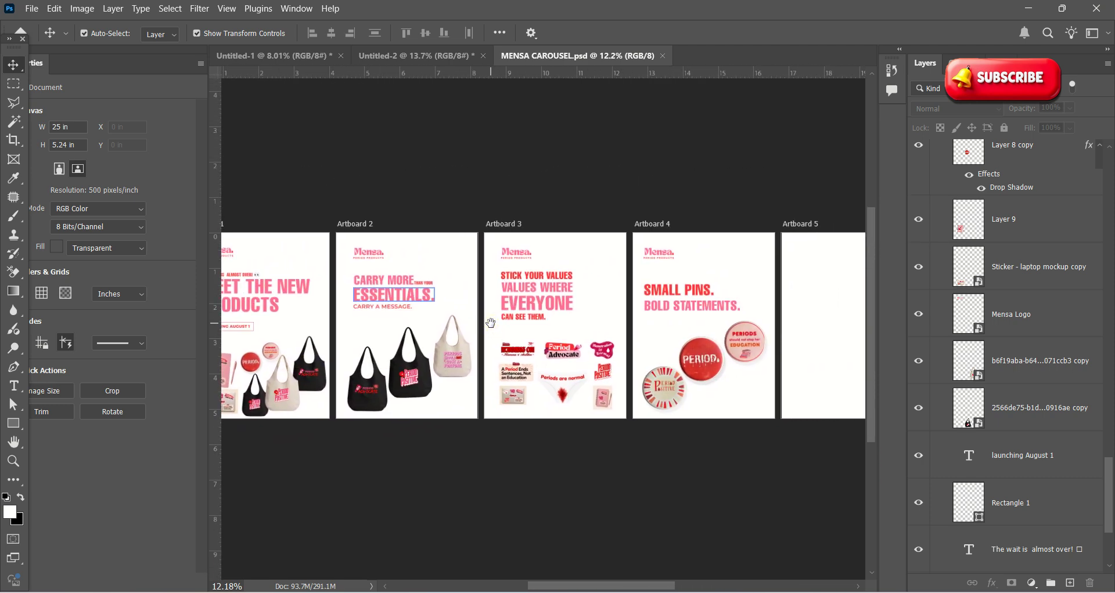
scroll(584, 282, up, 4)
scroll(586, 279, down, 5)
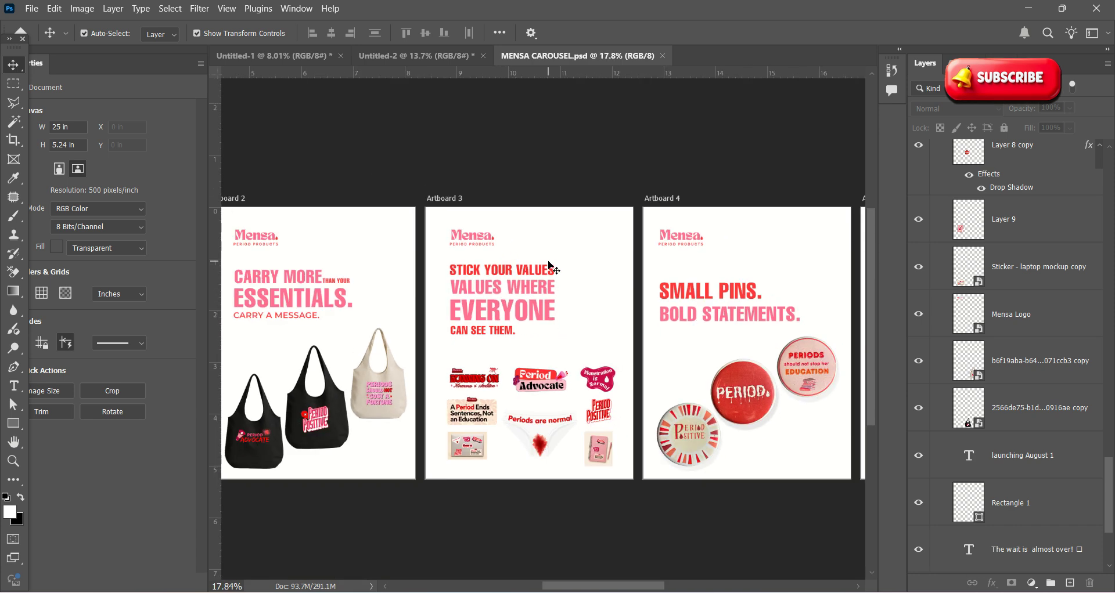
scroll(581, 238, up, 3)
scroll(583, 240, down, 5)
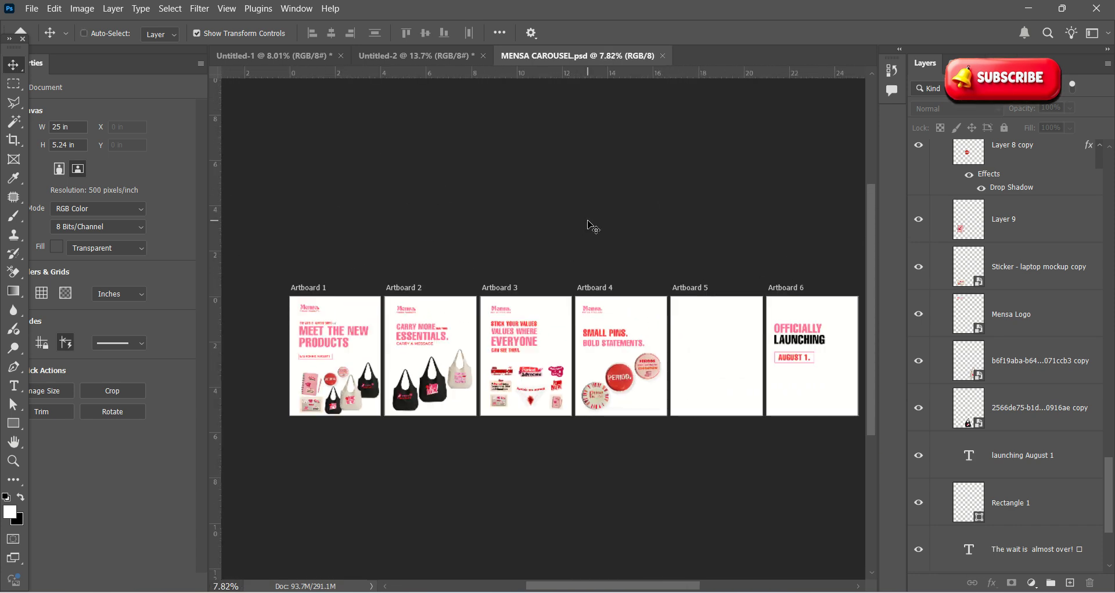
Step: Select Artboard 1 with the Artboard tool to show its 4 × 5.24 in size
key(shift+v)
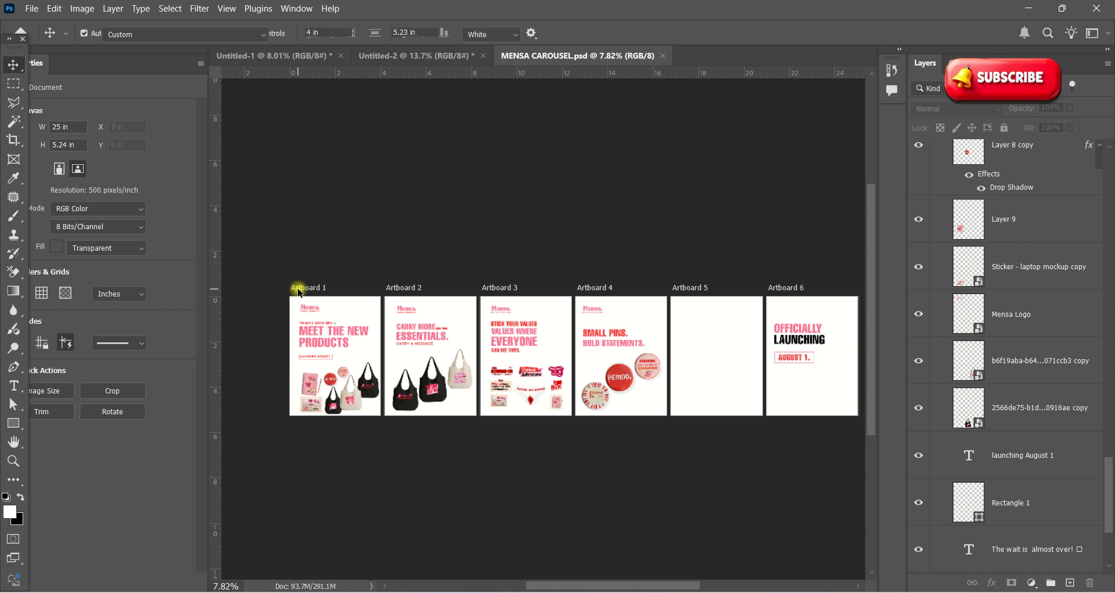
click(308, 289)
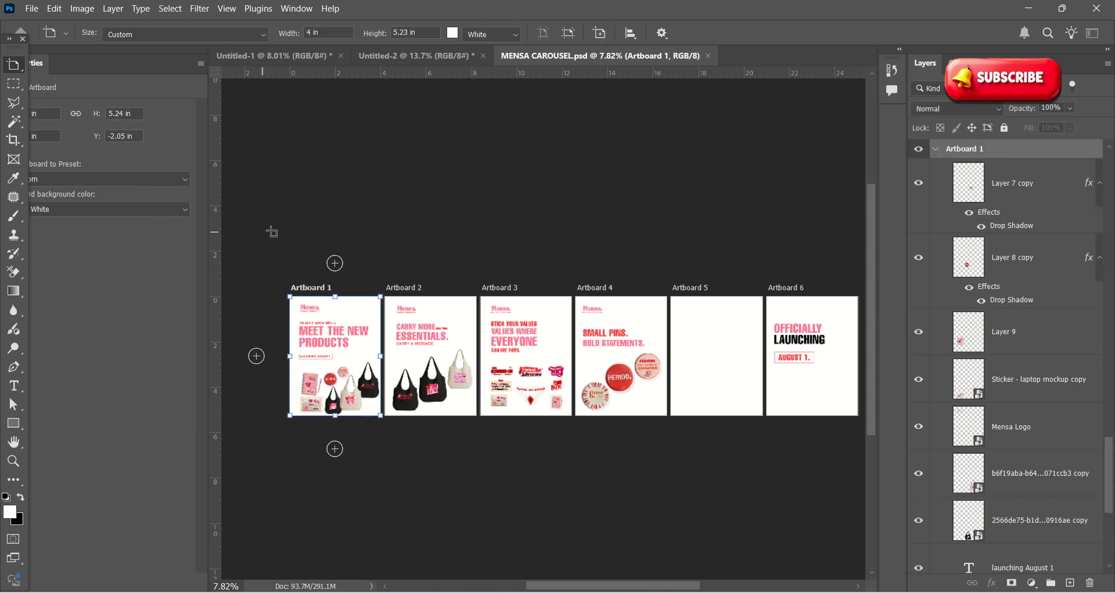
scroll(271, 232, down, 4)
mouse_move(162, 61)
mouse_down()
mouse_move(243, 62)
mouse_move(161, 70)
mouse_up()
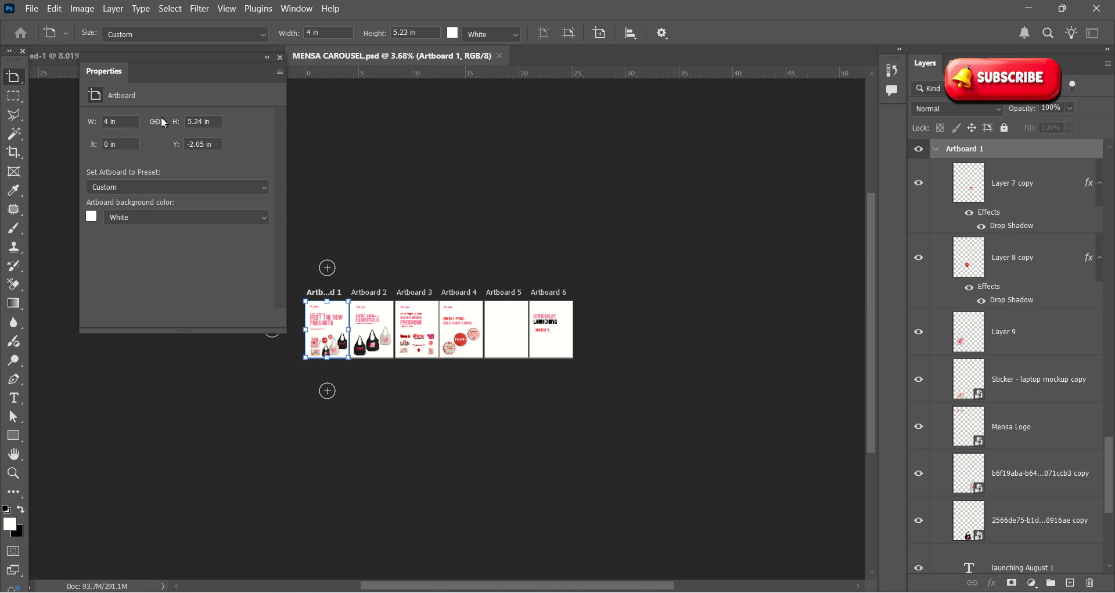
scroll(458, 290, up, 3)
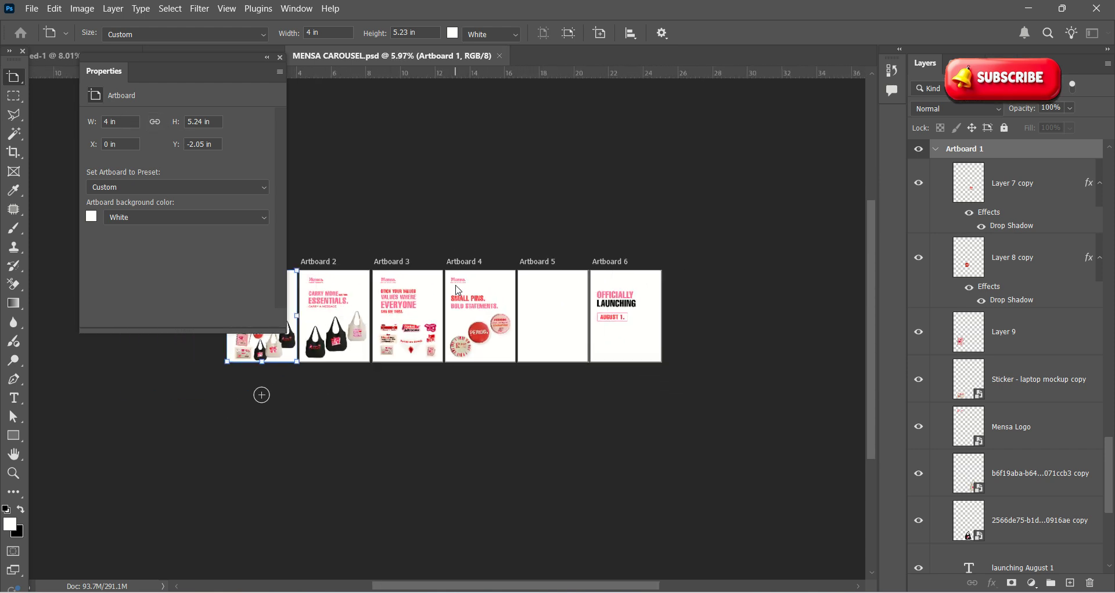
scroll(458, 290, up, 4)
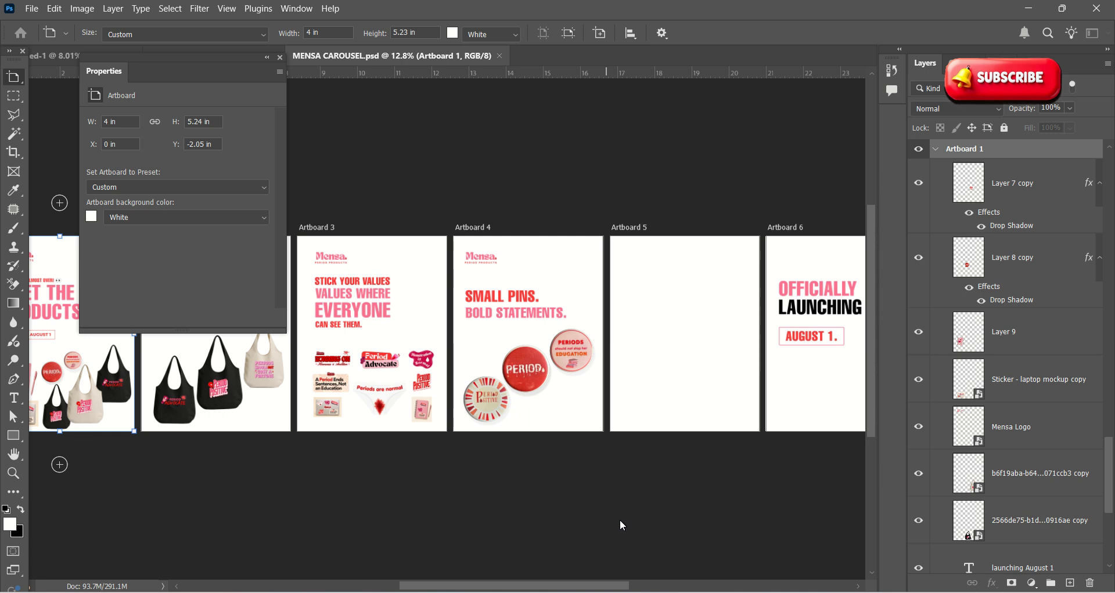
Step: Create a new blank document in pixels: 1080 wide, 1350 high, 72 ppi resolution
key(ctrl+n)
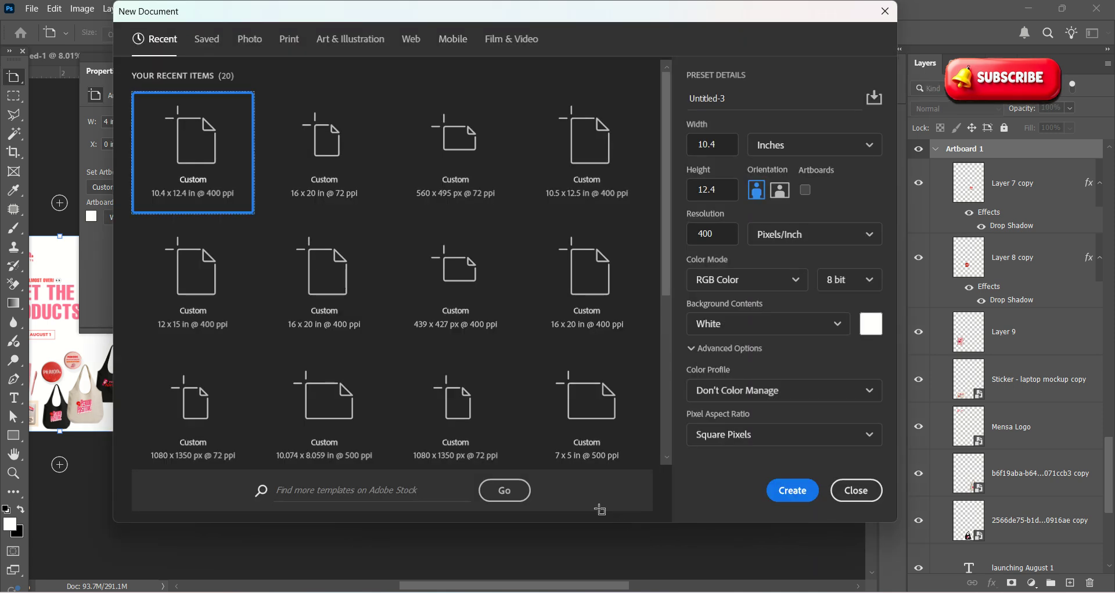
click(785, 149)
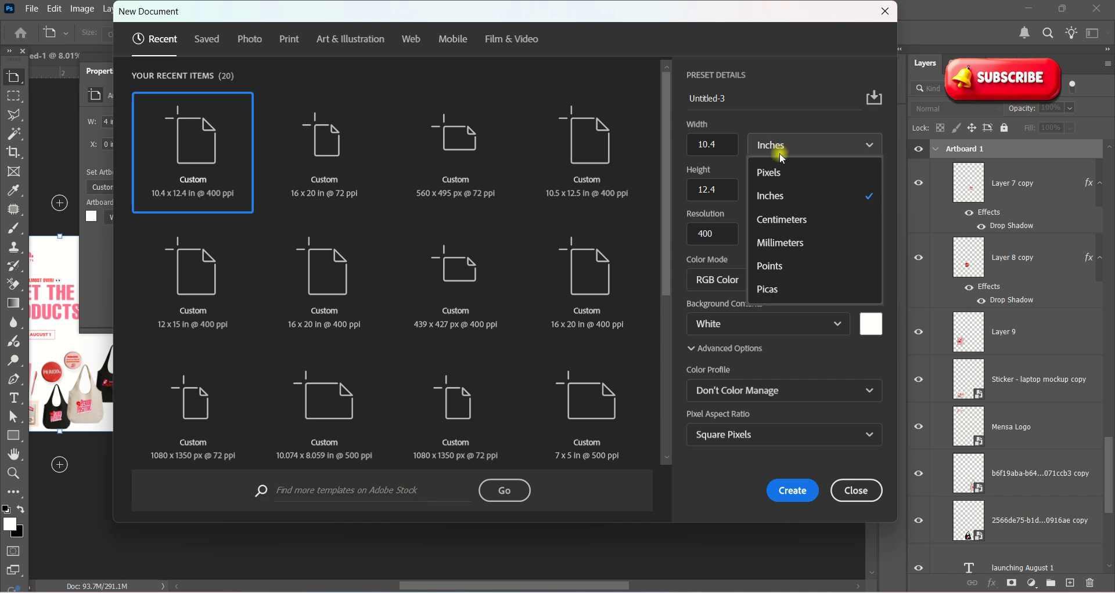
click(774, 170)
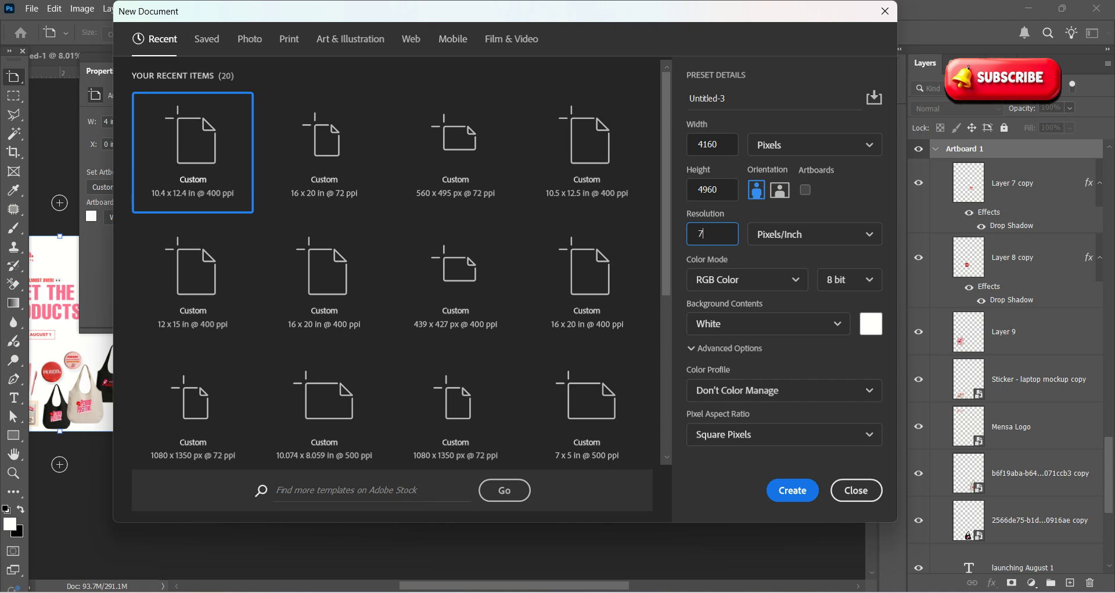
text(72)
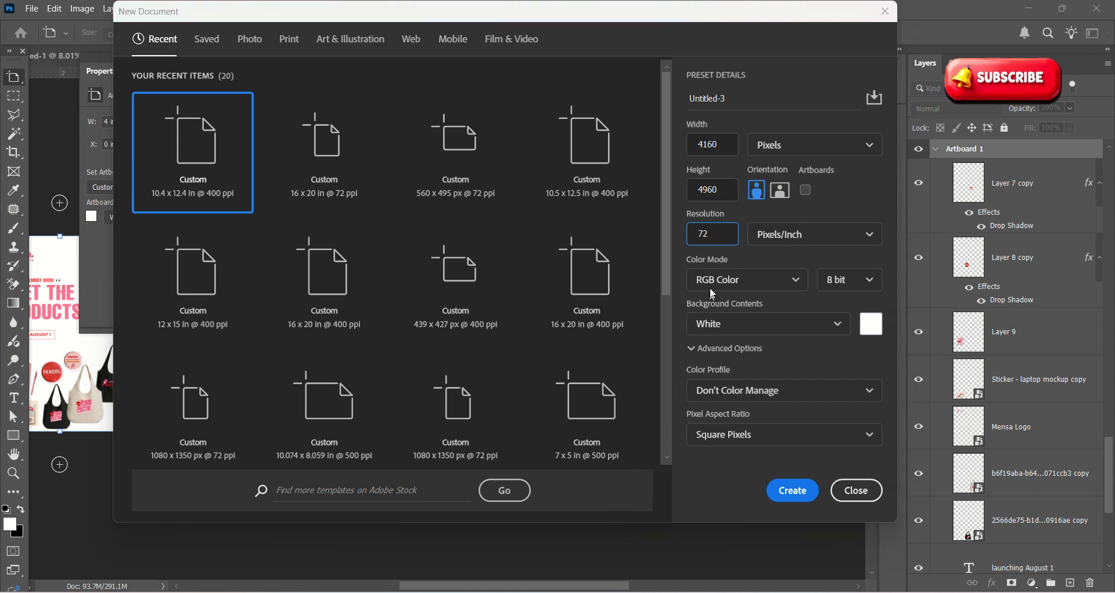
click(688, 149)
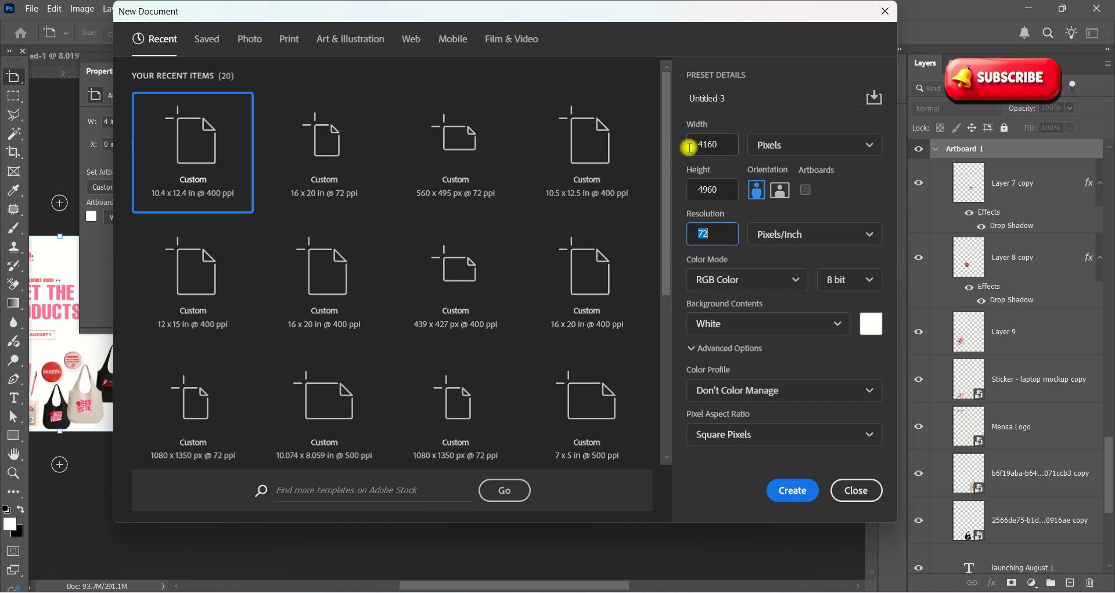
text(10)
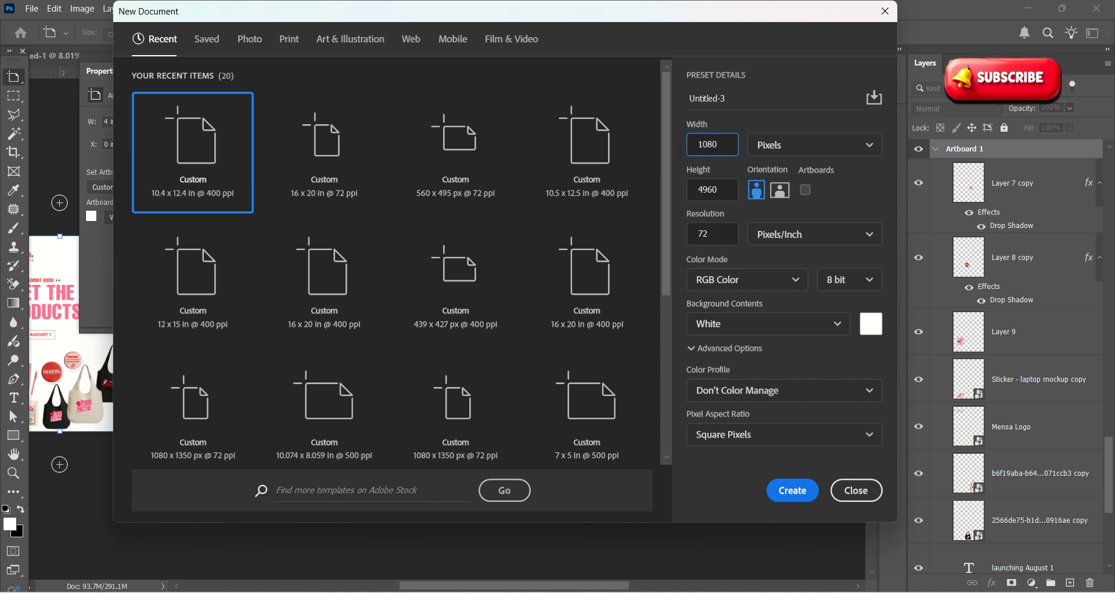
click(715, 190)
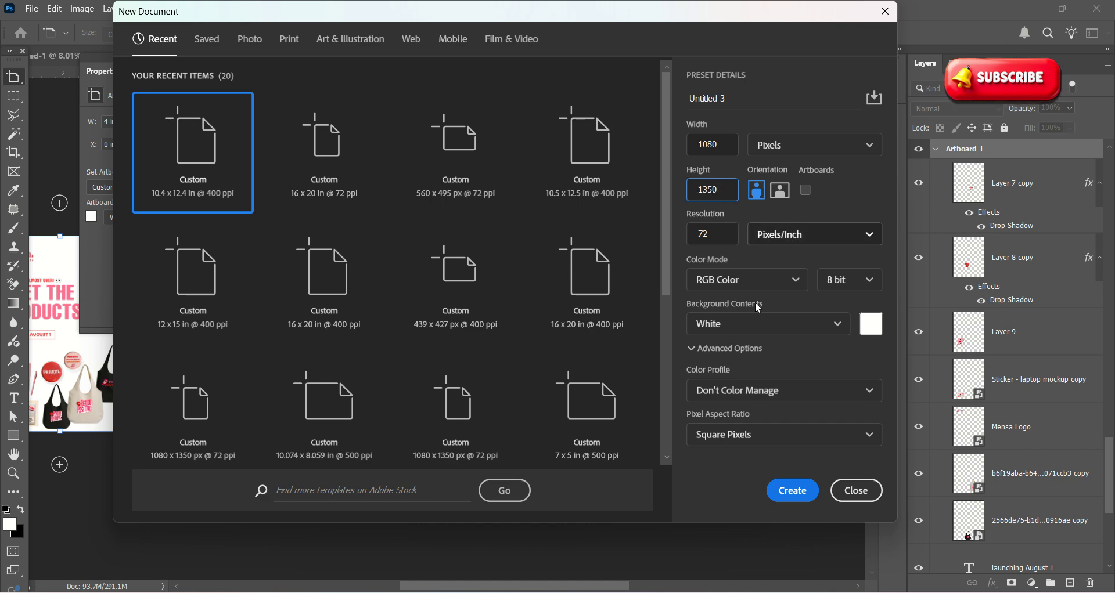
click(797, 490)
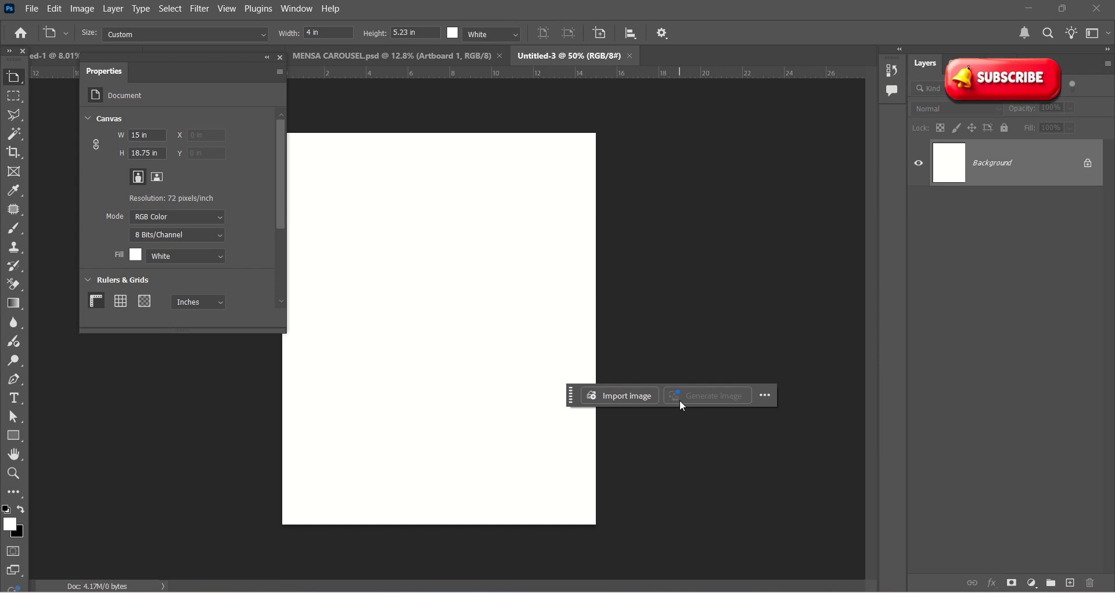
Step: Drag the floating Properties panel to the left edge, clearing the Untitled-3 canvas
scroll(639, 389, down, 6)
scroll(313, 300, up, 3)
scroll(293, 278, up, 1)
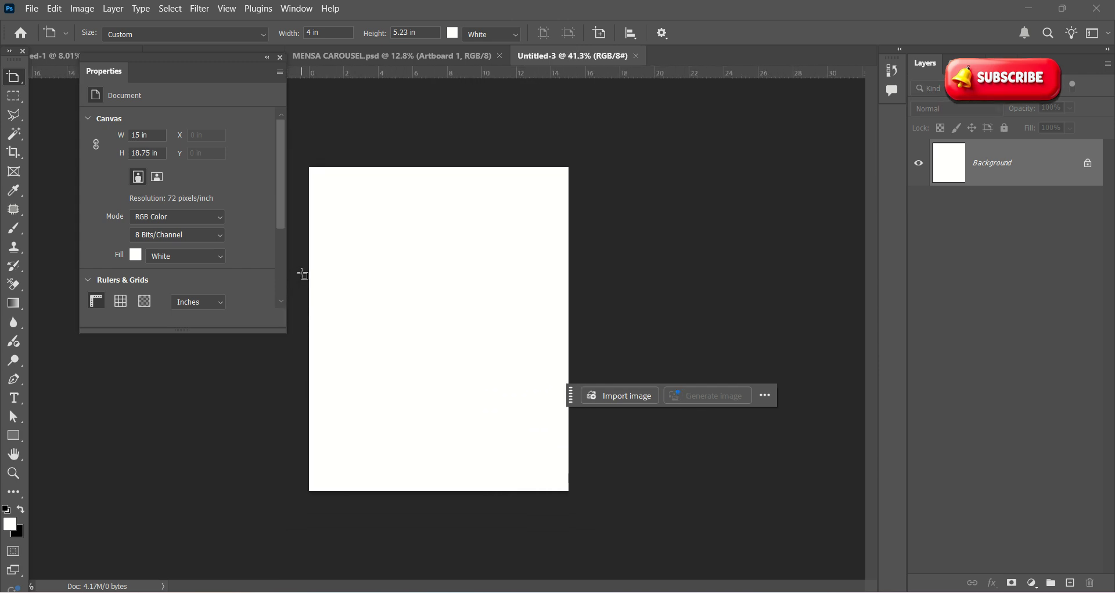
scroll(406, 281, down, 2)
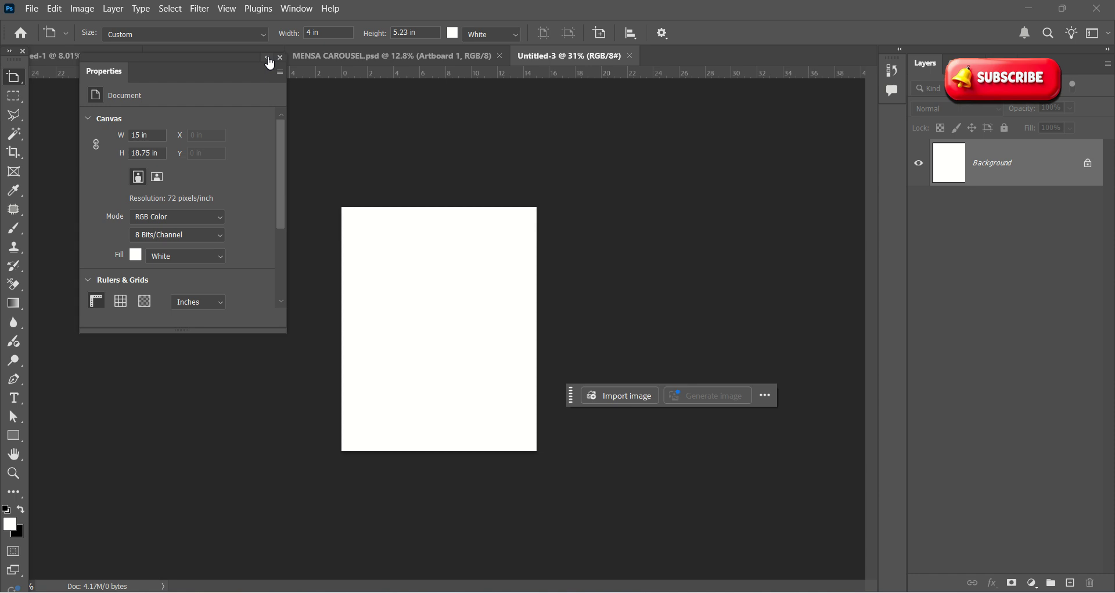
drag(154, 65, 58, 75)
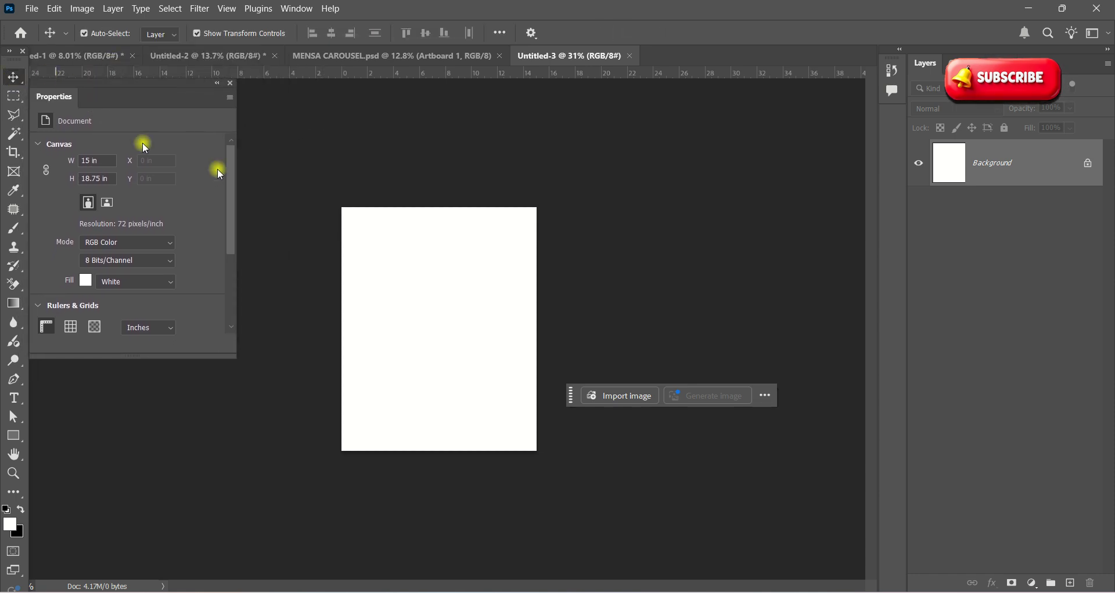
scroll(439, 388, up, 1)
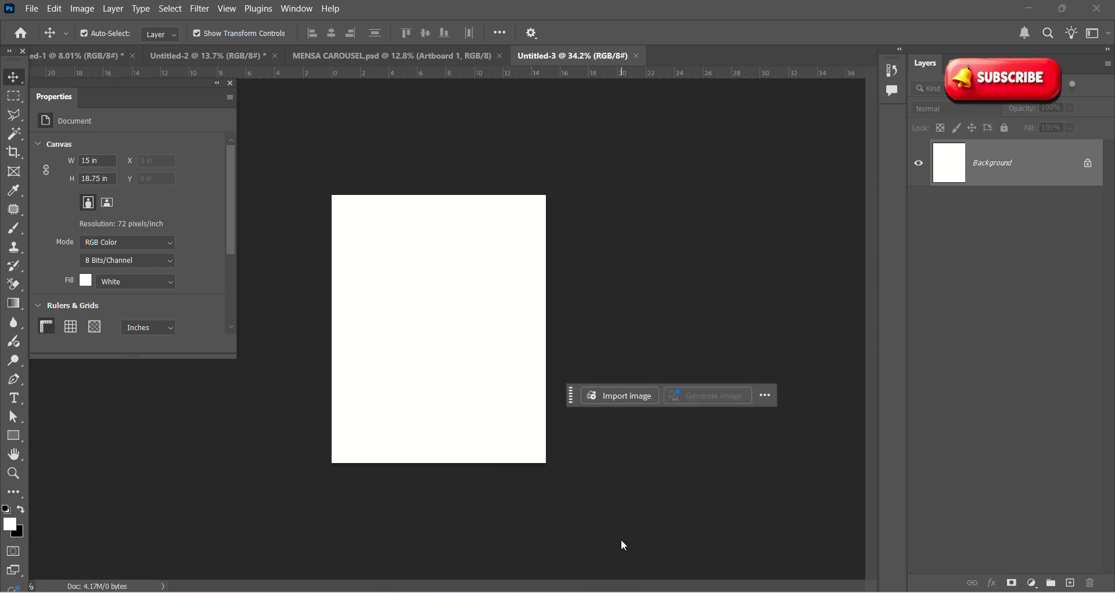
key(alt+Tab)
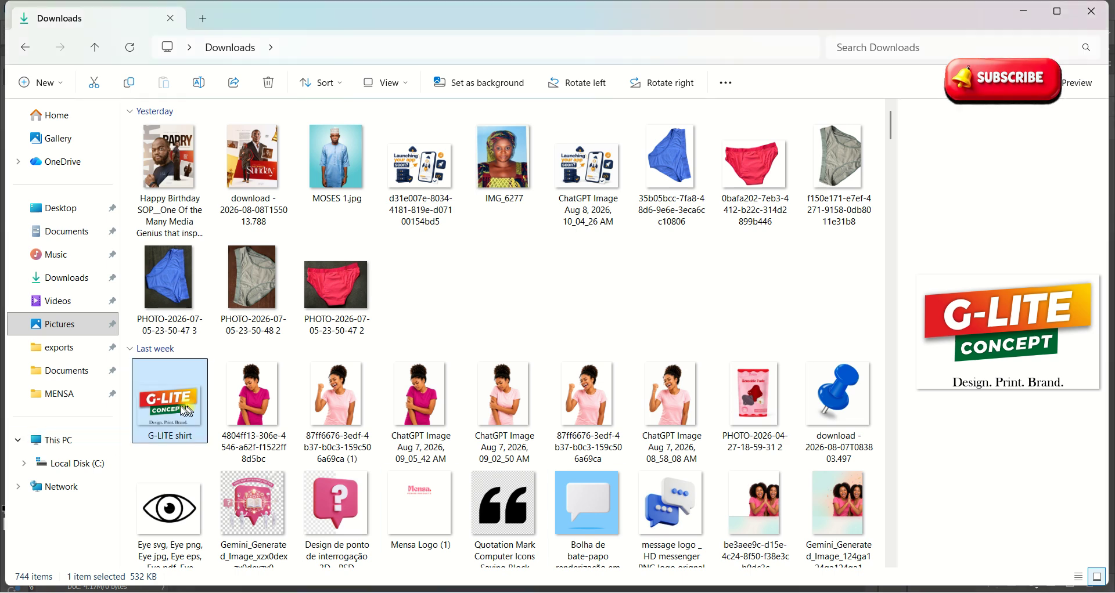
Step: Drag the G-LITE shirt image from Downloads onto the Untitled-3 canvas as a new layer
drag(190, 416, 436, 364)
key(alt+Tab)
key(Tab)
key(Tab)
scroll(490, 361, up, 3)
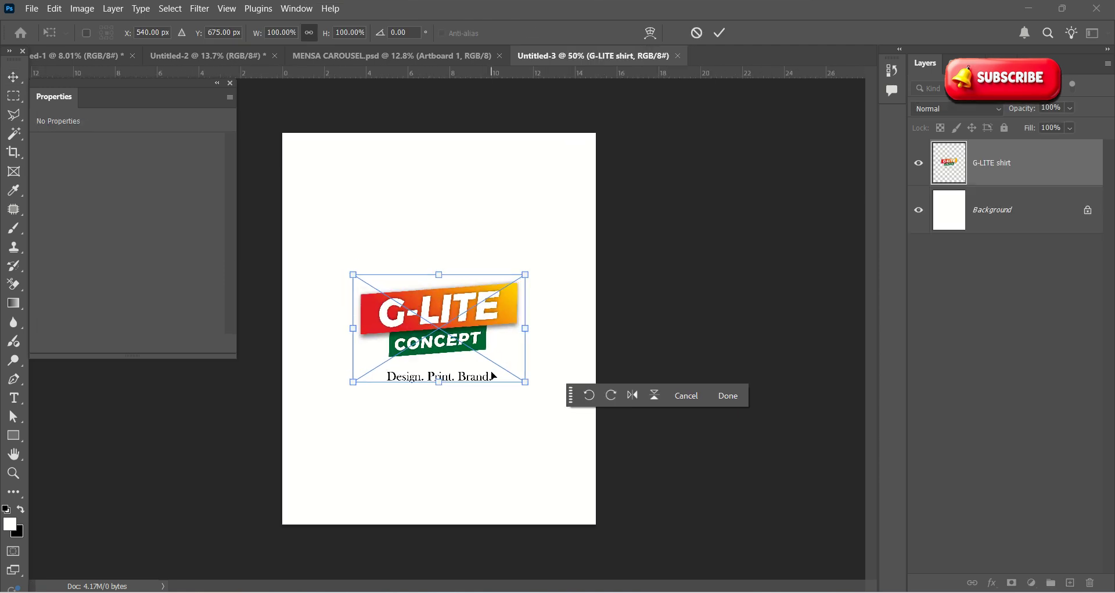
Step: Shrink the placed G-LITE logo and nudge it up into the top-left corner
drag(525, 382, 326, 185)
scroll(305, 170, up, 2)
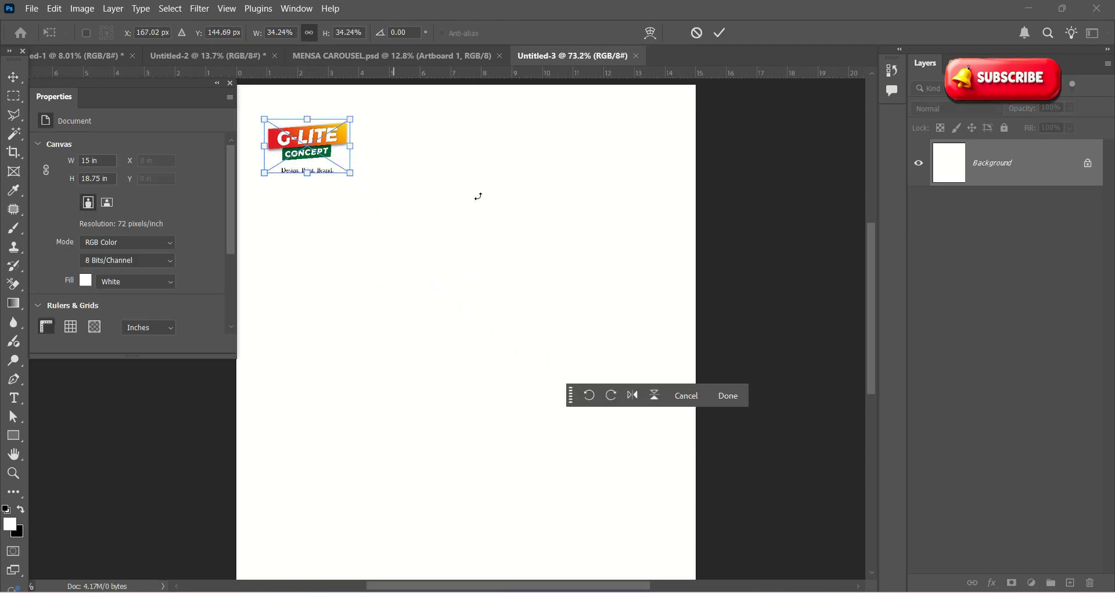
scroll(304, 170, up, 2)
scroll(507, 247, down, 4)
scroll(323, 157, up, 6)
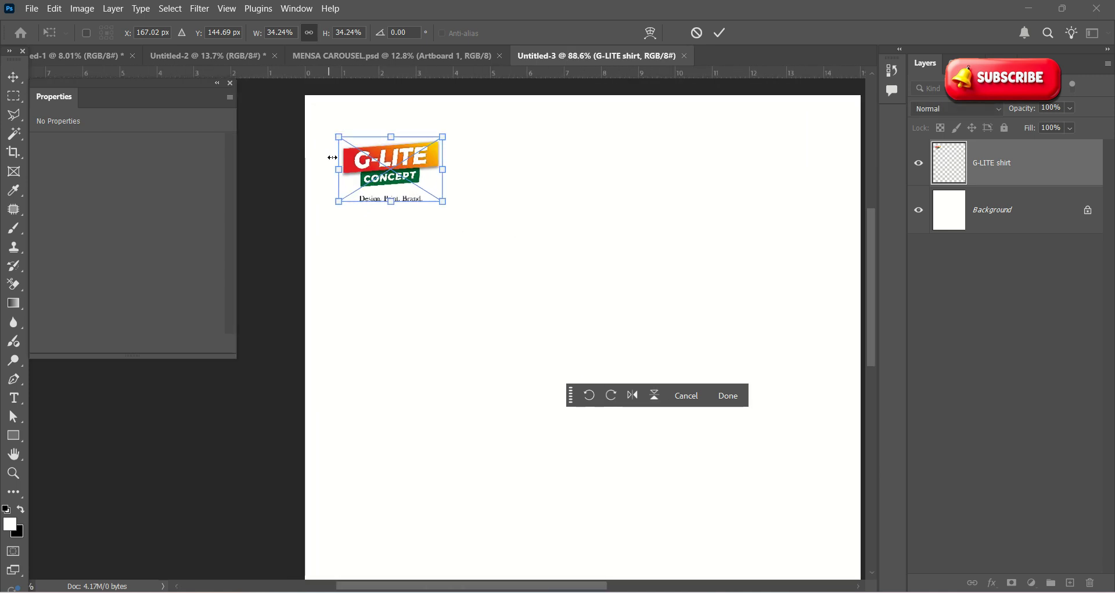
drag(393, 169, 394, 152)
scroll(411, 314, down, 3)
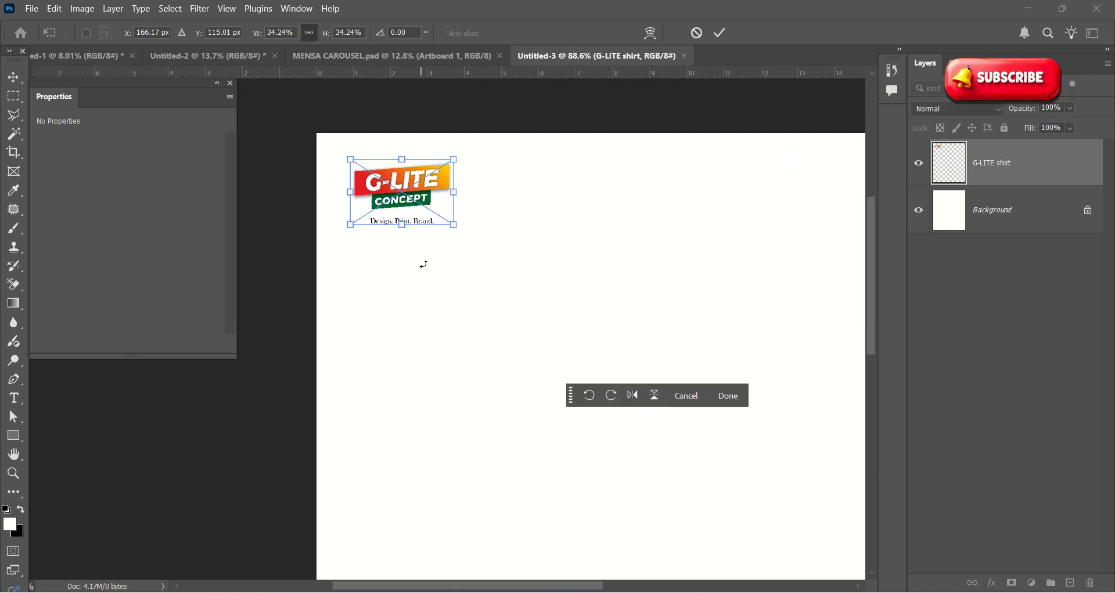
click(720, 33)
Step: Reduce the G-LITE logo further to about 24.69% and commit it
scroll(378, 236, down, 2)
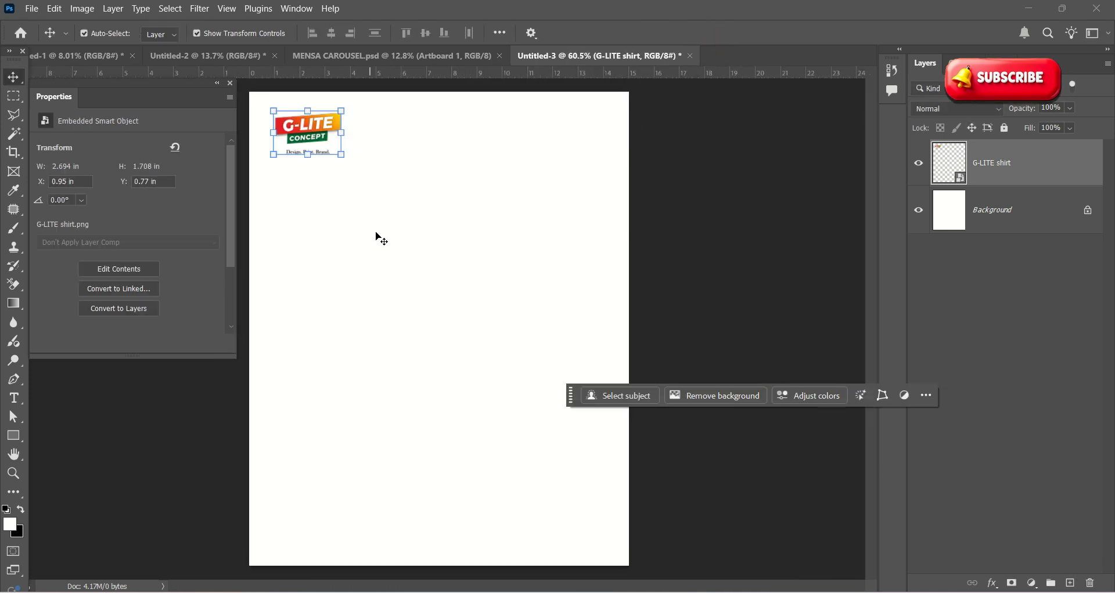
click(323, 152)
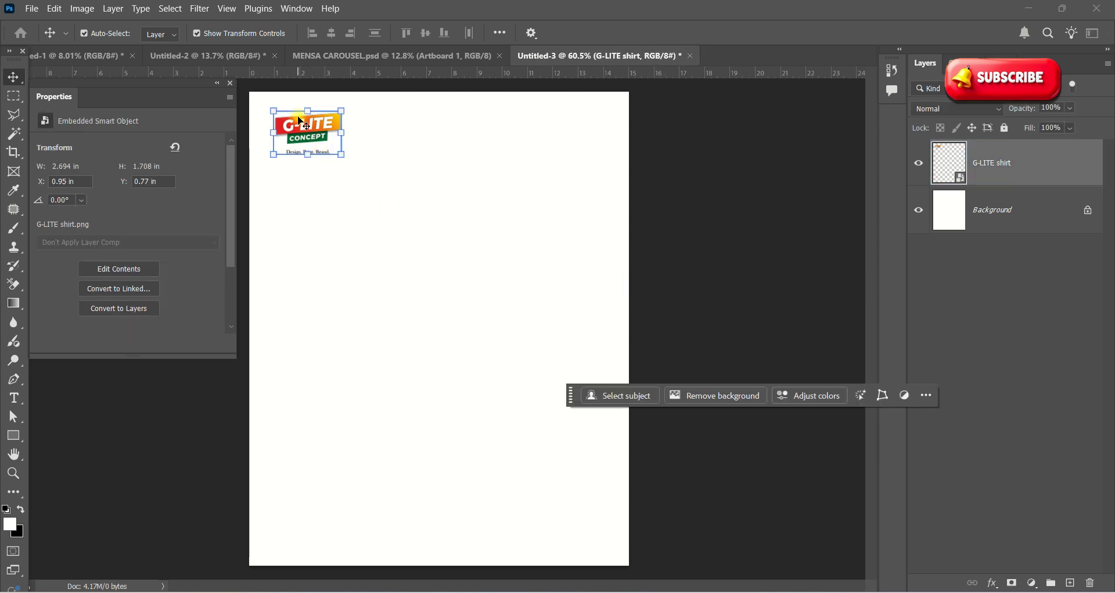
drag(338, 154, 324, 144)
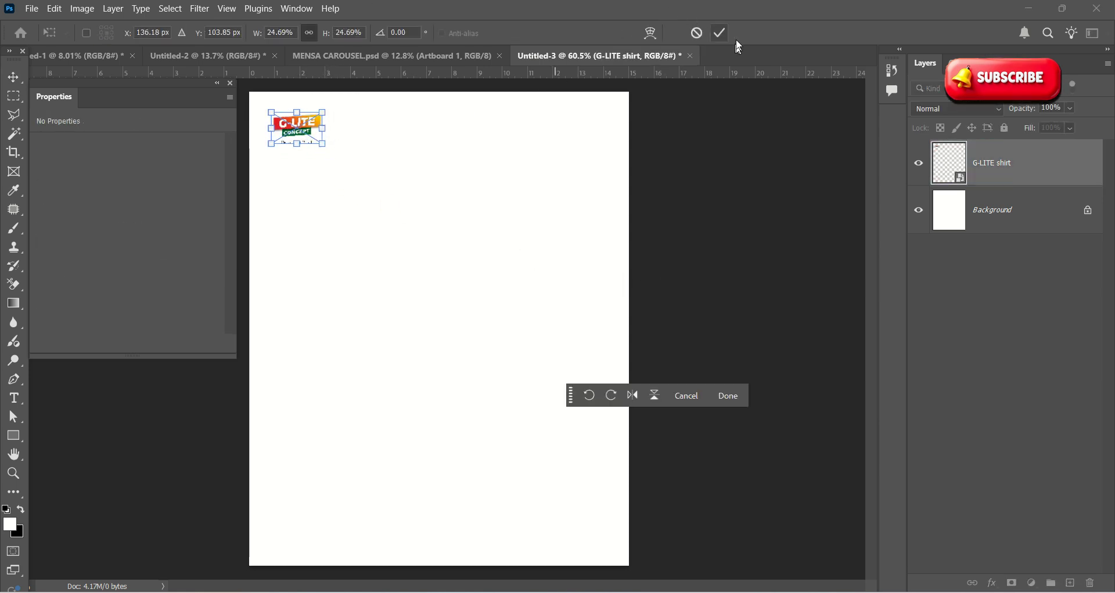
click(719, 33)
click(640, 170)
scroll(526, 264, down, 3)
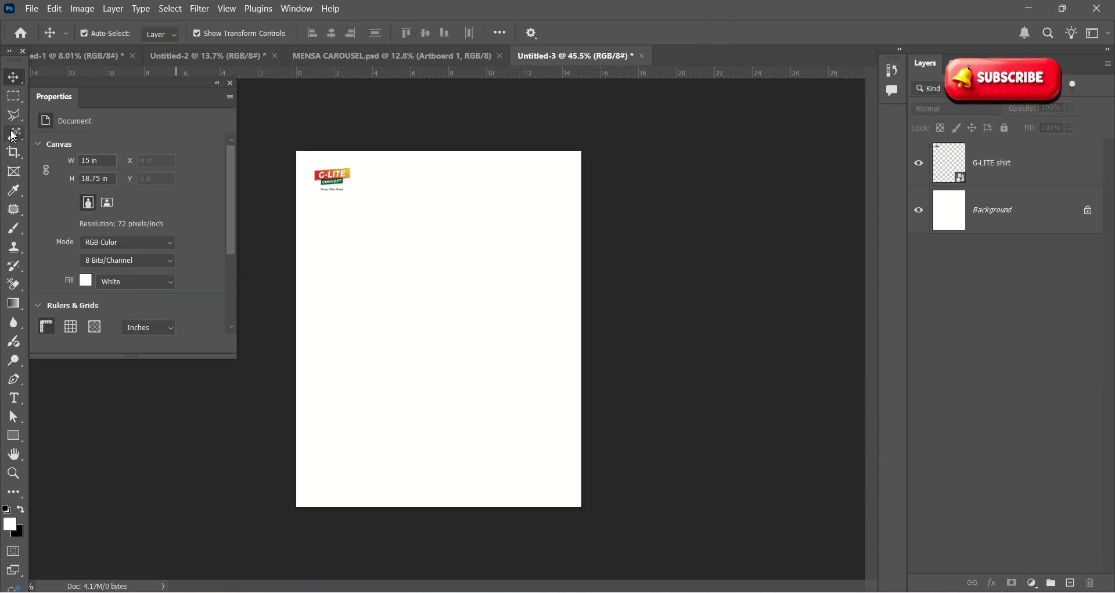
Step: Type the headline 'DESIGN IS VISUAL POWER' mid-page over three lines and commit it
click(14, 399)
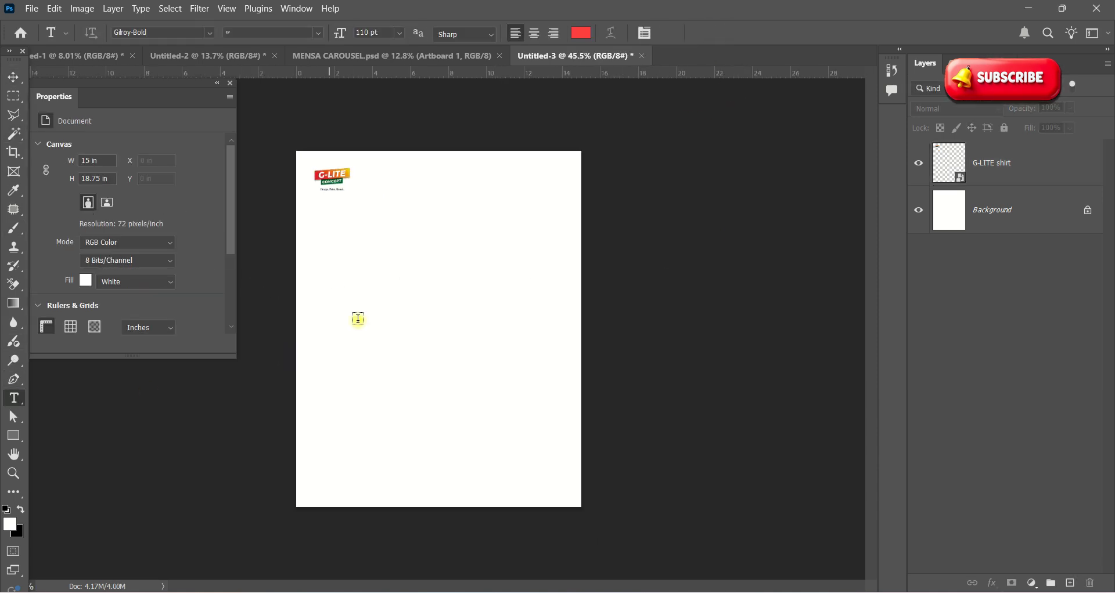
key(ctrl+plus)
click(345, 273)
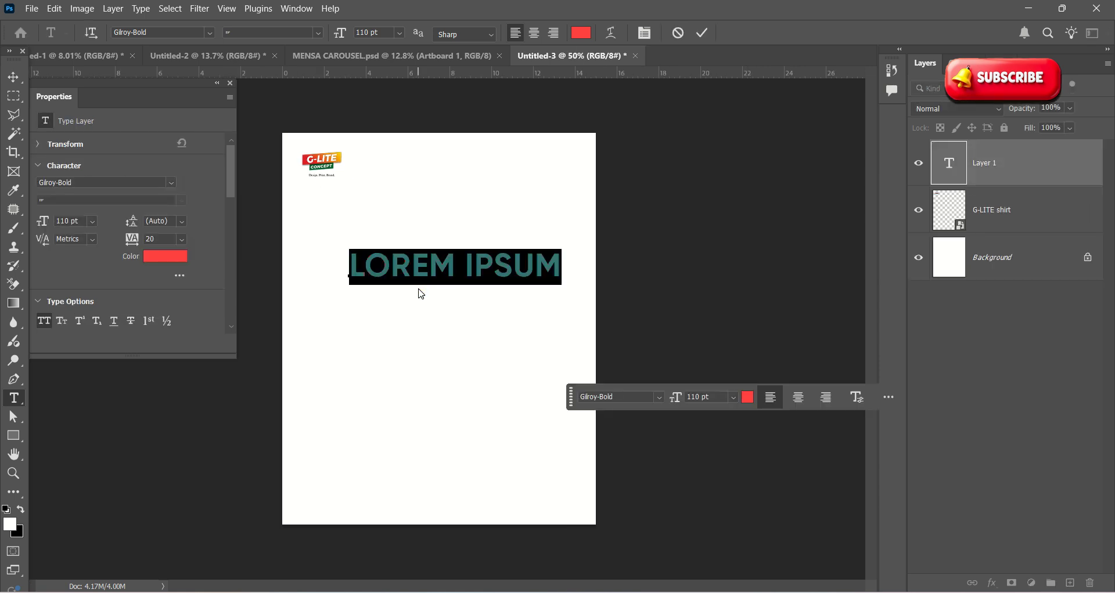
text(DESING)
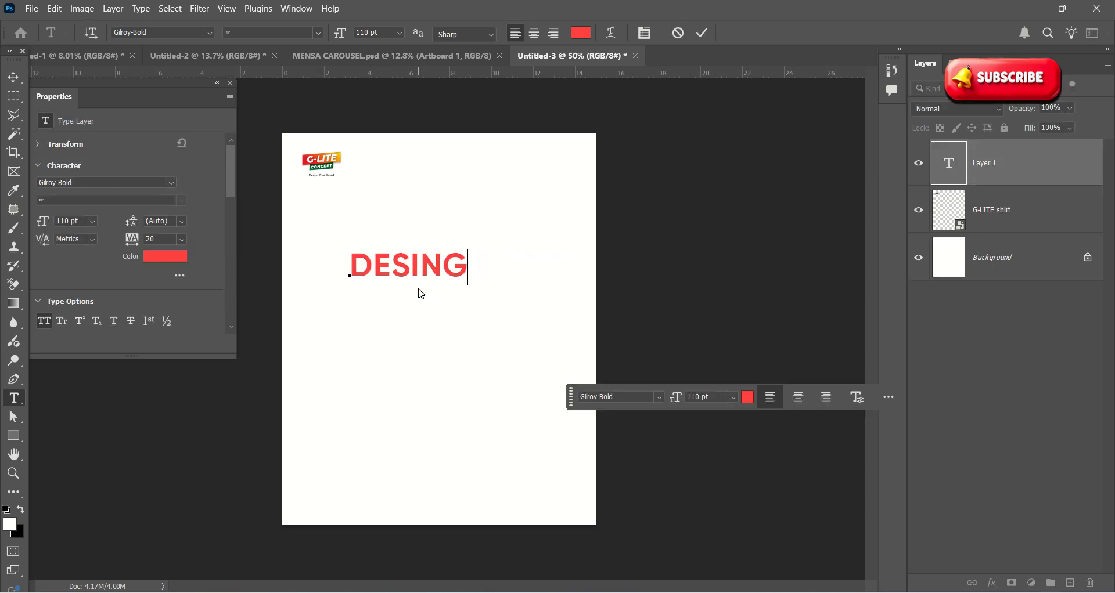
key(BackSpace)
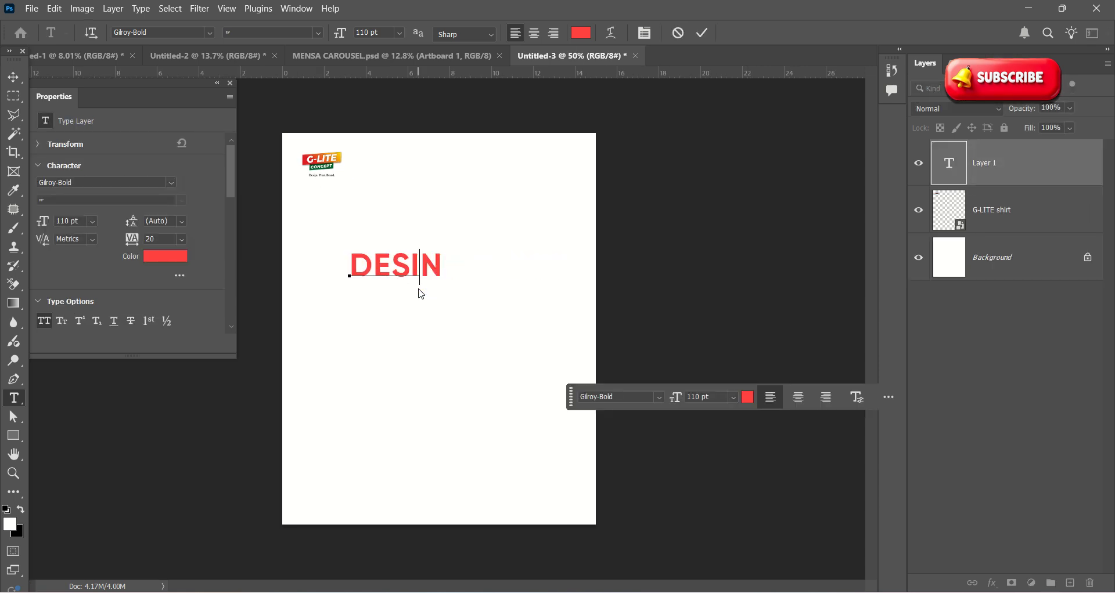
key(BackSpace)
text(GN IS )
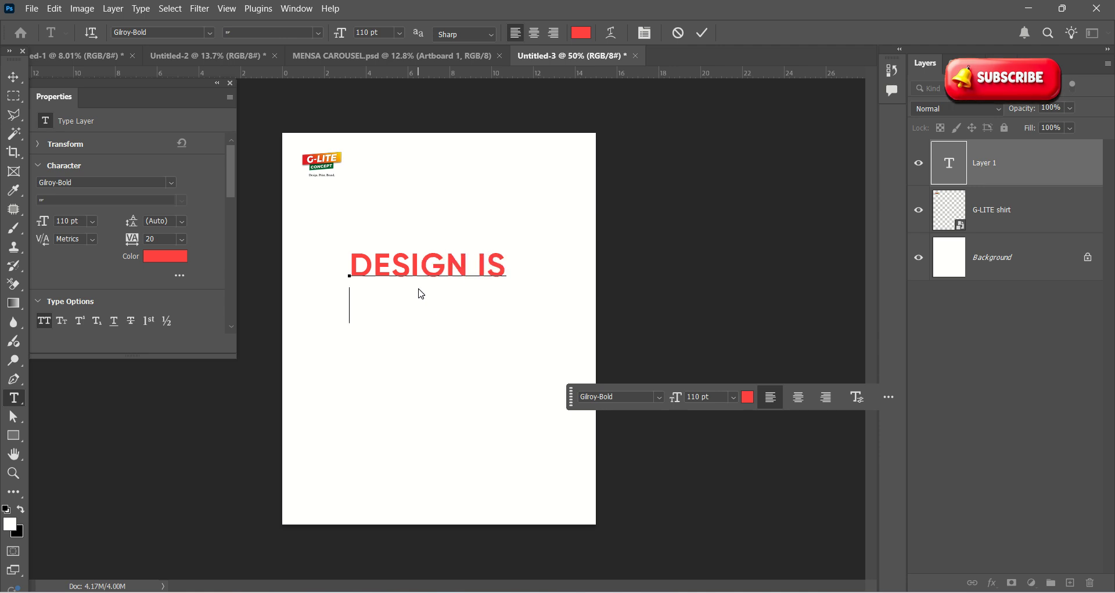
text(P)
text(V)
text(ISU)
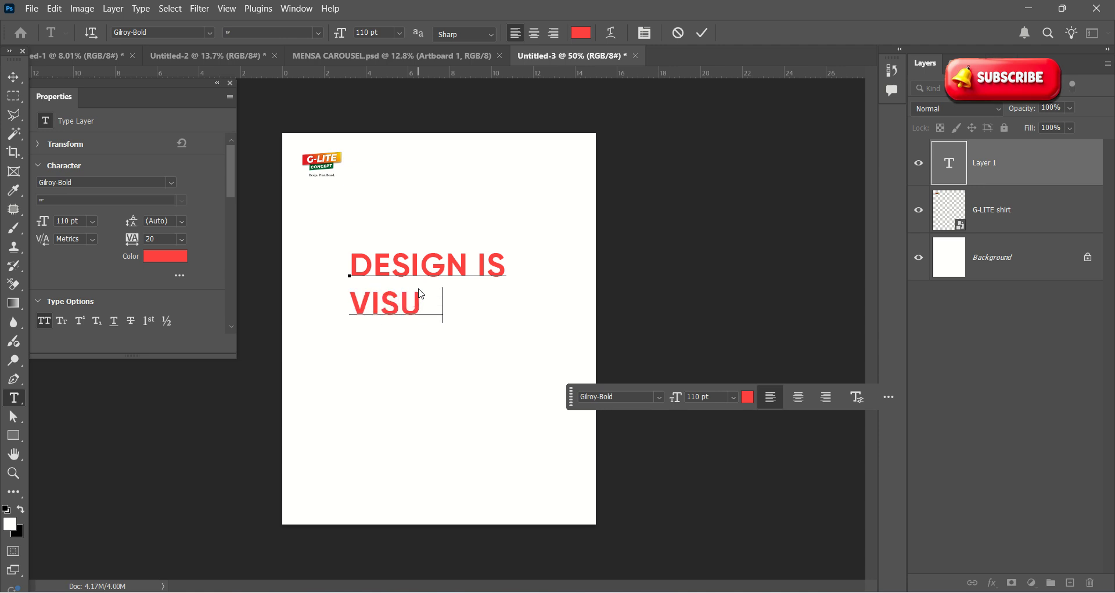
text(AL POWER)
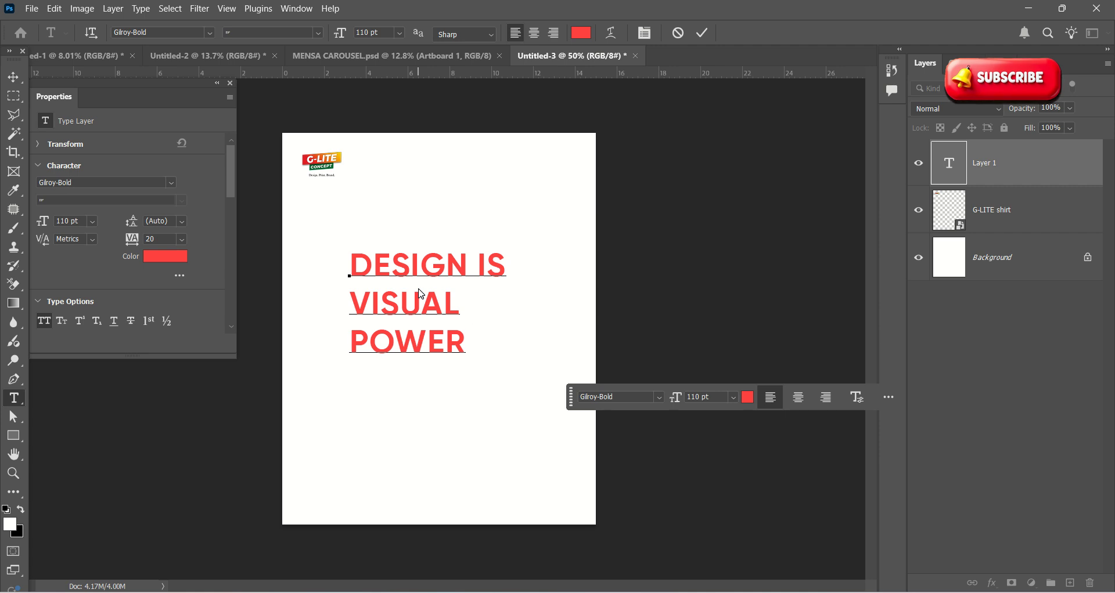
click(703, 33)
Step: Select the DESIGN IS VISUAL POWER layer with the Move tool
click(726, 181)
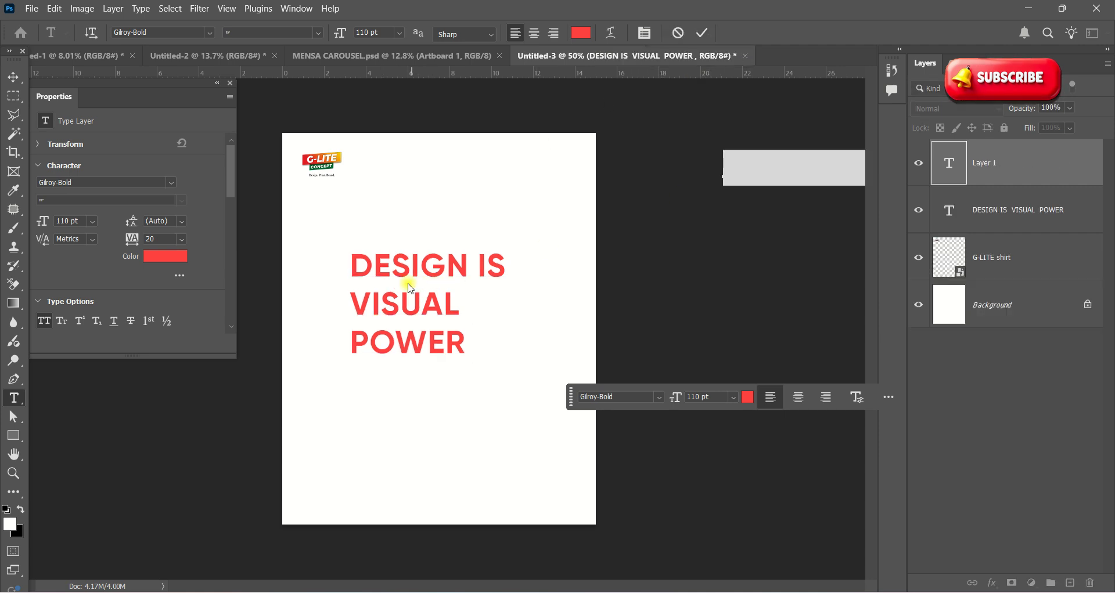
click(703, 34)
click(692, 199)
click(14, 77)
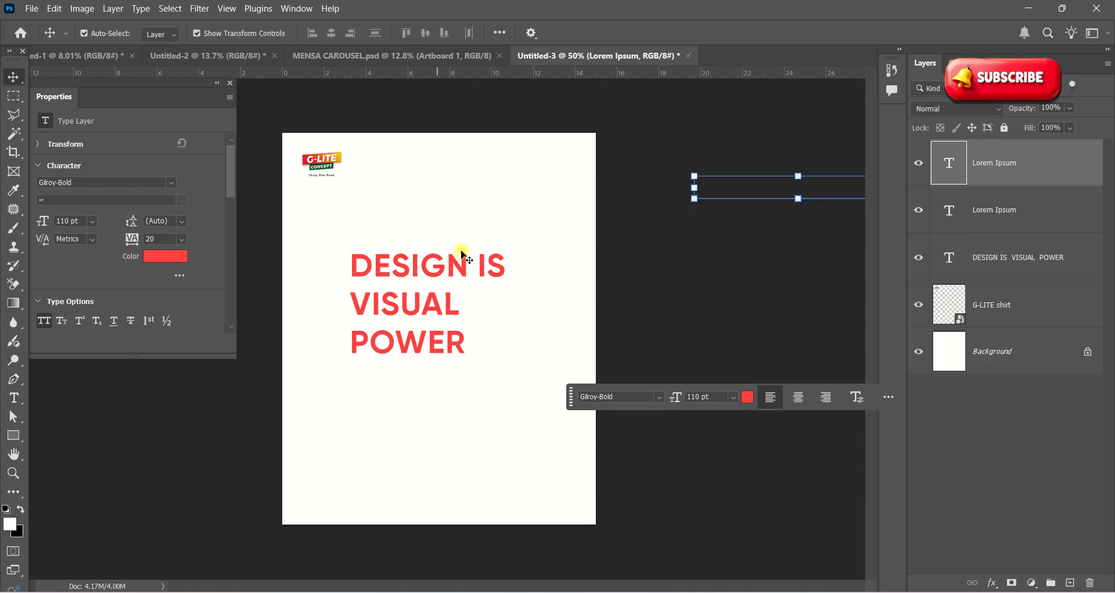
click(463, 255)
Step: Drag the DESIGN IS VISUAL POWER headline slightly right and down
scroll(428, 308, up, 1)
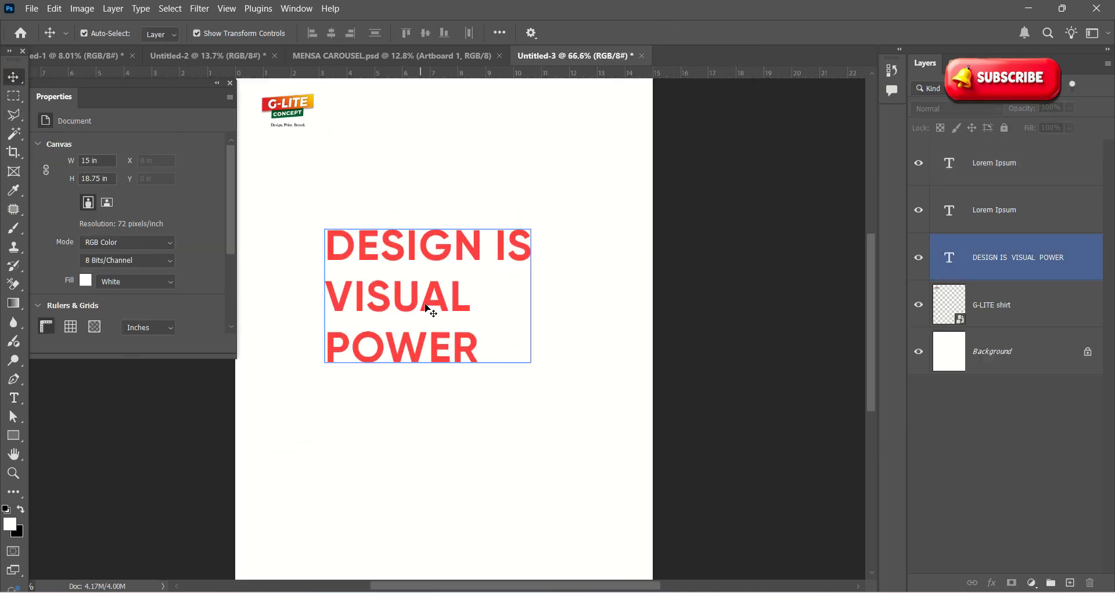
drag(455, 323, 481, 342)
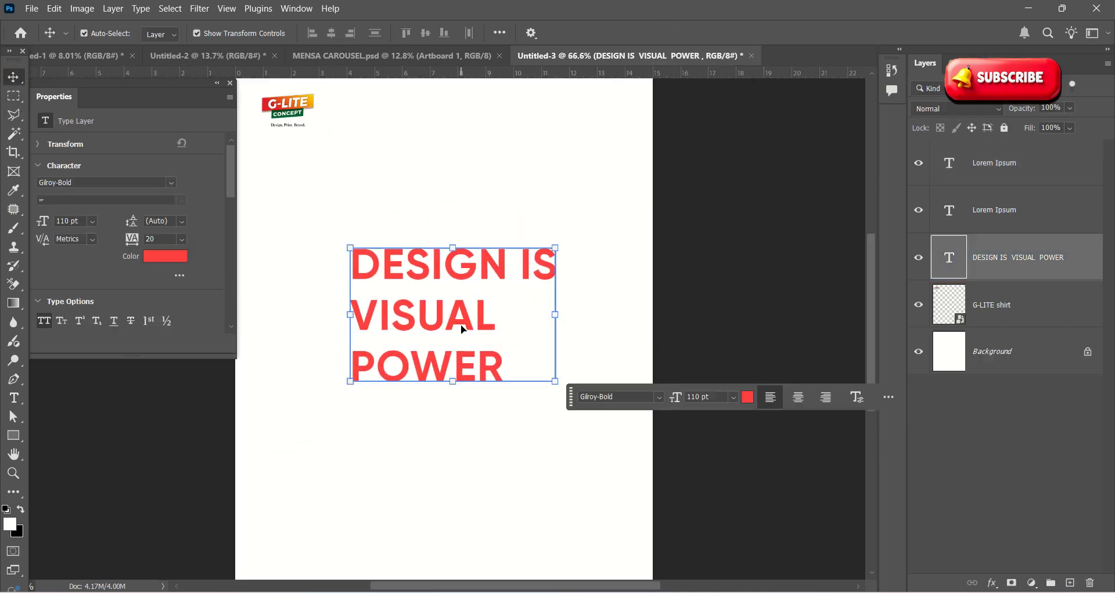
scroll(464, 299, up, 1)
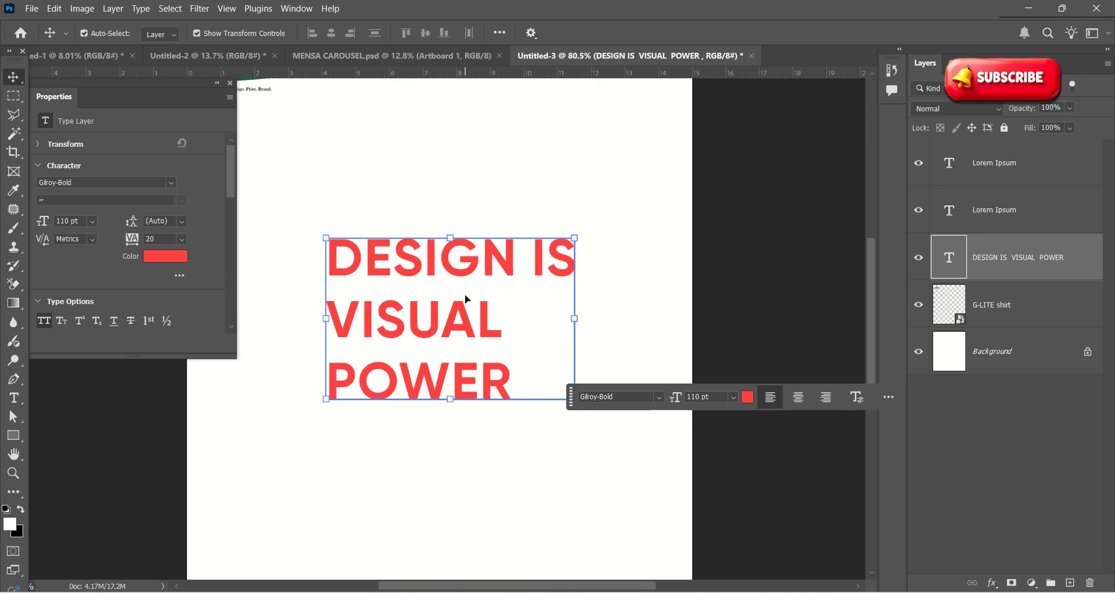
scroll(465, 296, down, 4)
scroll(284, 116, up, 18)
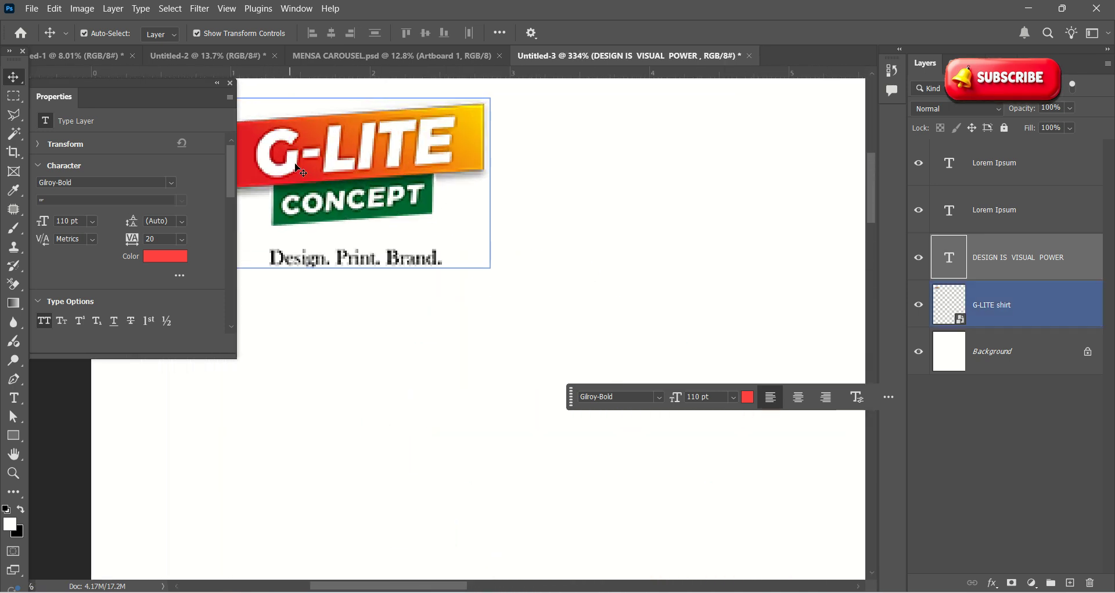
scroll(367, 160, down, 2)
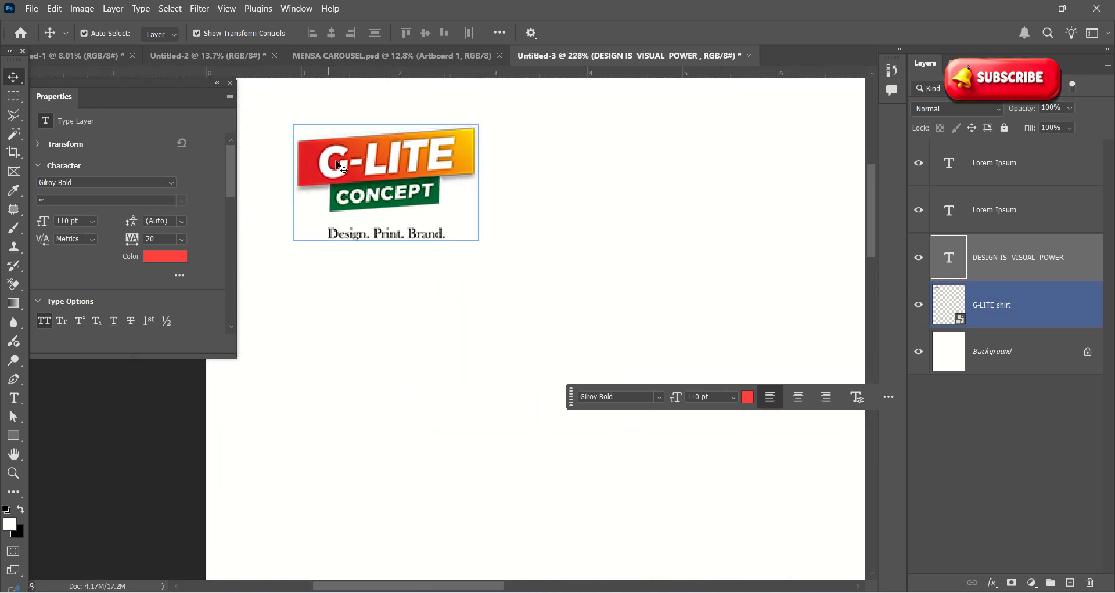
scroll(438, 163, down, 7)
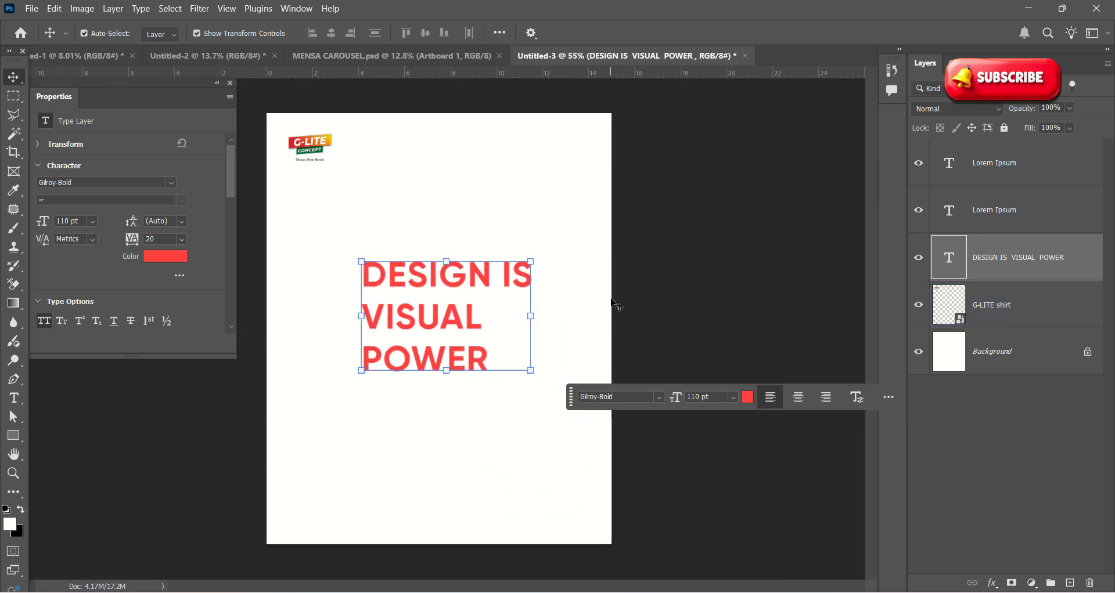
Step: Open the headline text for editing and try selecting its words
double_click(463, 317)
click(509, 297)
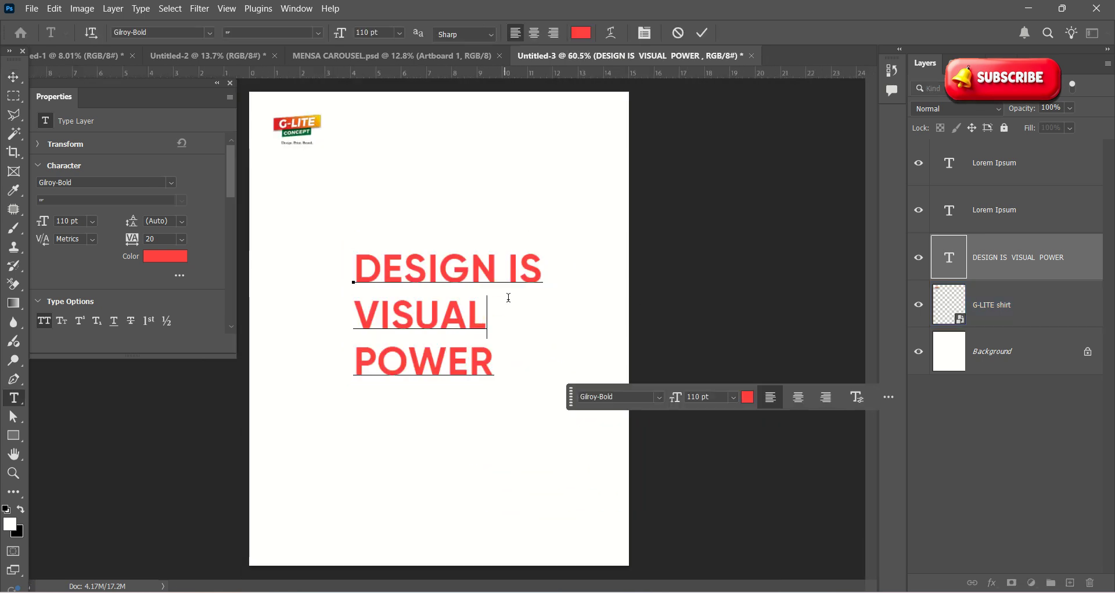
drag(533, 277, 361, 278)
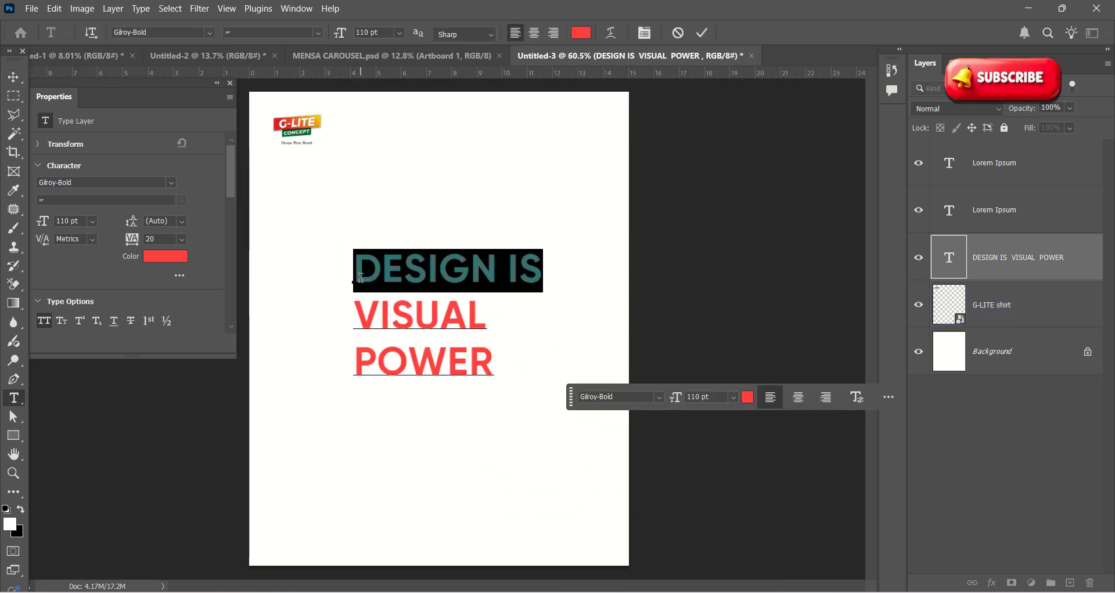
click(408, 334)
Step: Centre-align the three lines of the headline text and commit
key(ctrl+a)
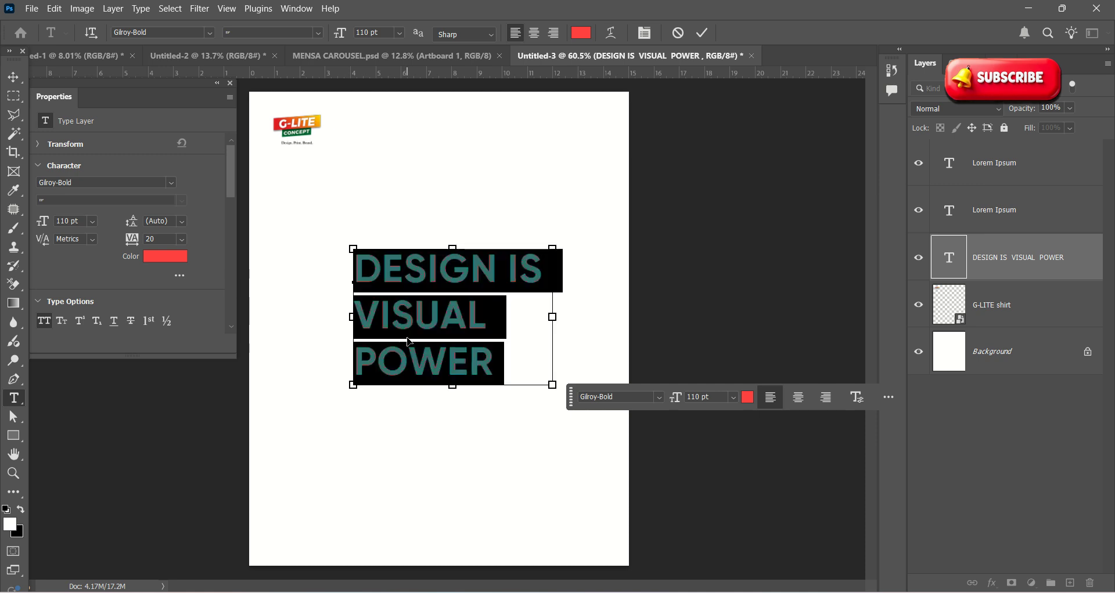
key(ctrl+Return)
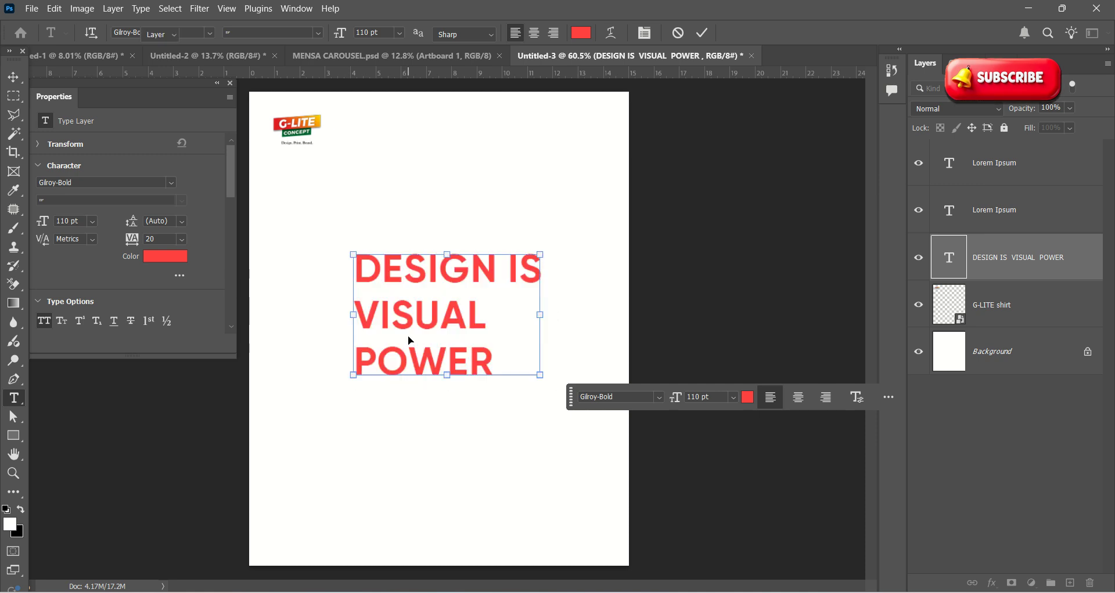
key(v)
double_click(424, 310)
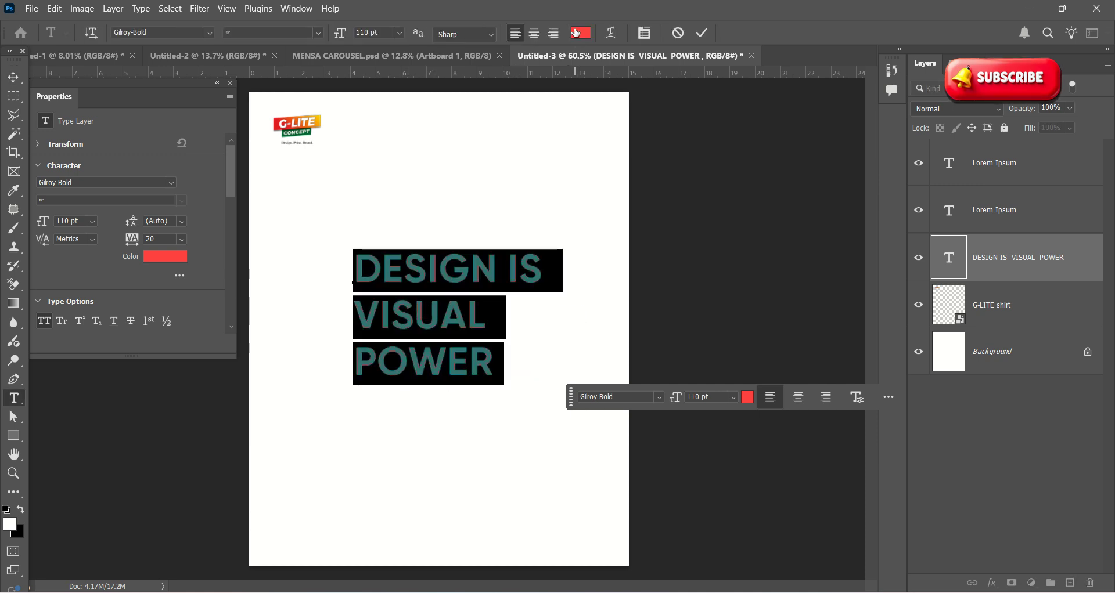
click(532, 34)
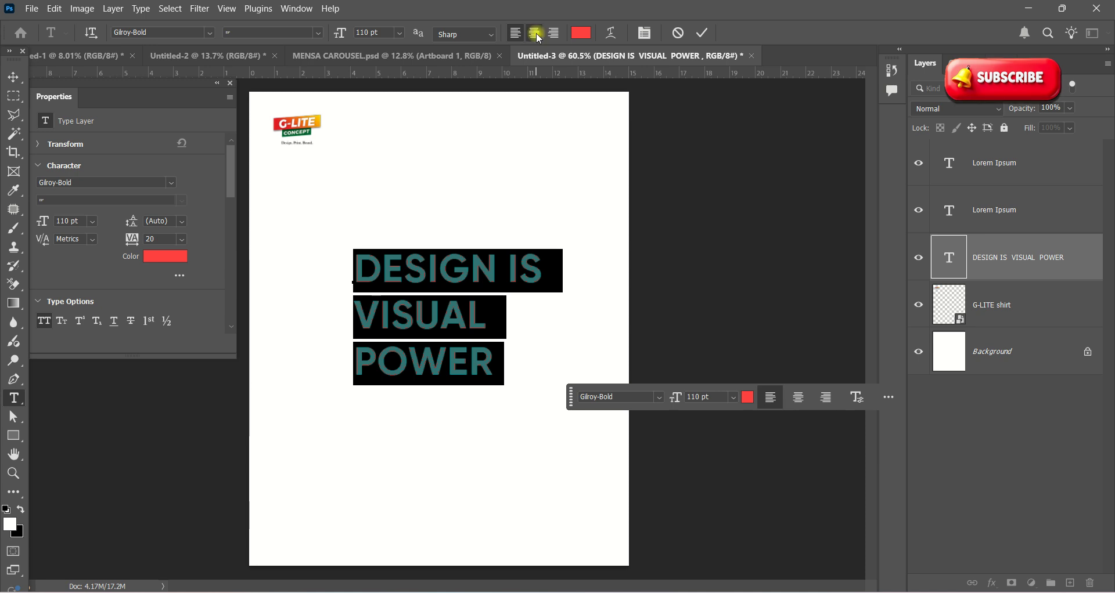
click(703, 34)
Step: Move the headline block onto the page's horizontal centre
key(v)
drag(391, 279, 482, 279)
scroll(581, 288, down, 2)
click(581, 289)
scroll(443, 319, up, 2)
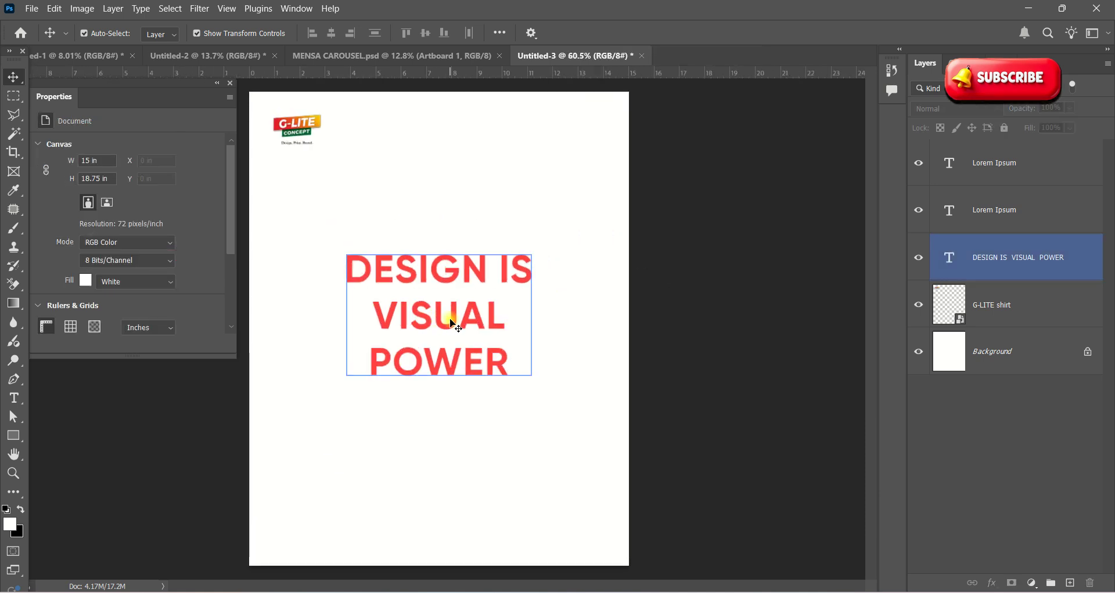
double_click(447, 317)
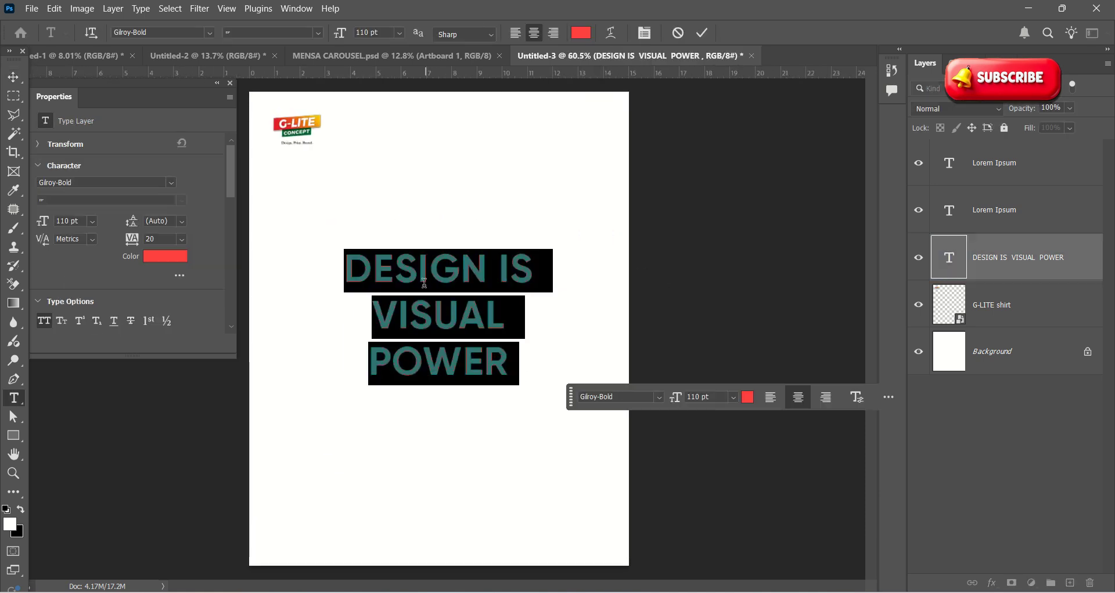
Step: Colour the headline green #3a8860, sampled from the G-LITE logo
click(580, 33)
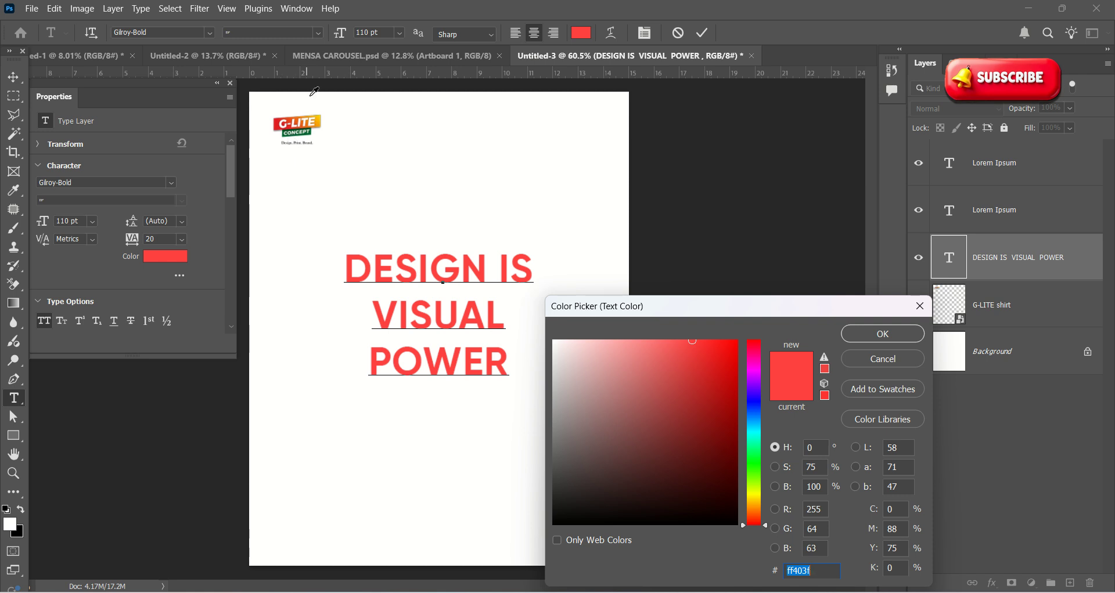
click(315, 136)
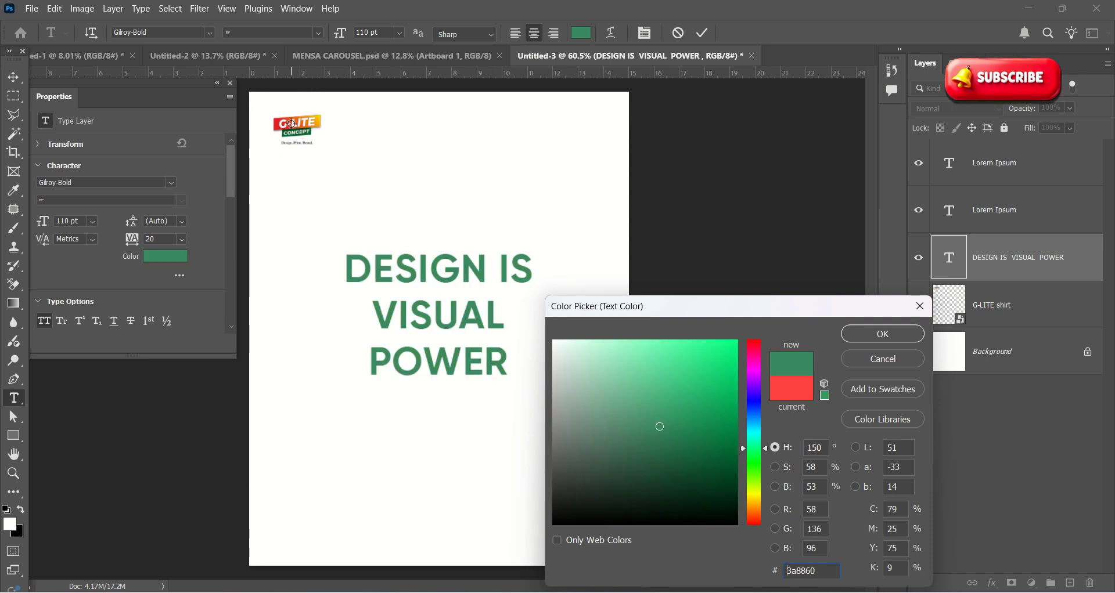
click(882, 334)
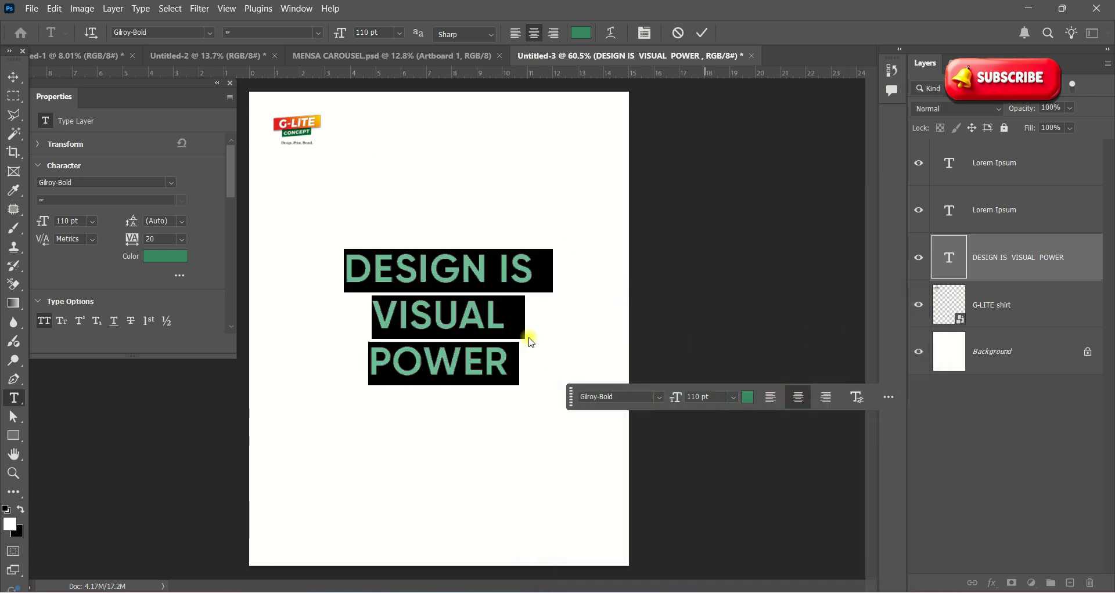
scroll(411, 274, up, 3)
click(531, 256)
Step: Recolour the word POWER red #e31e24 from the logo and commit
scroll(386, 359, down, 2)
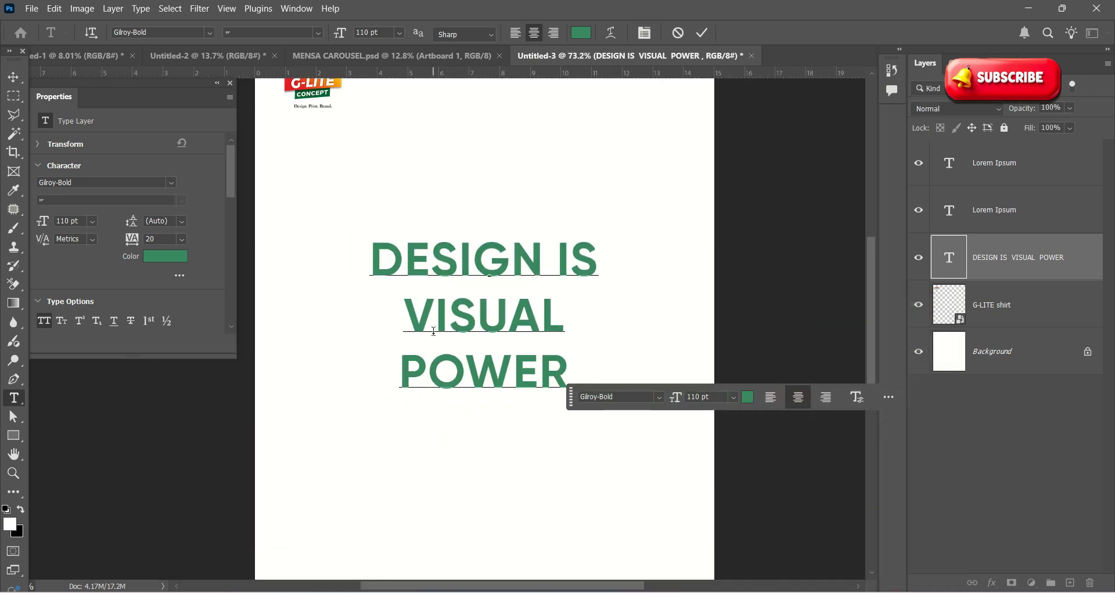
drag(372, 360, 519, 362)
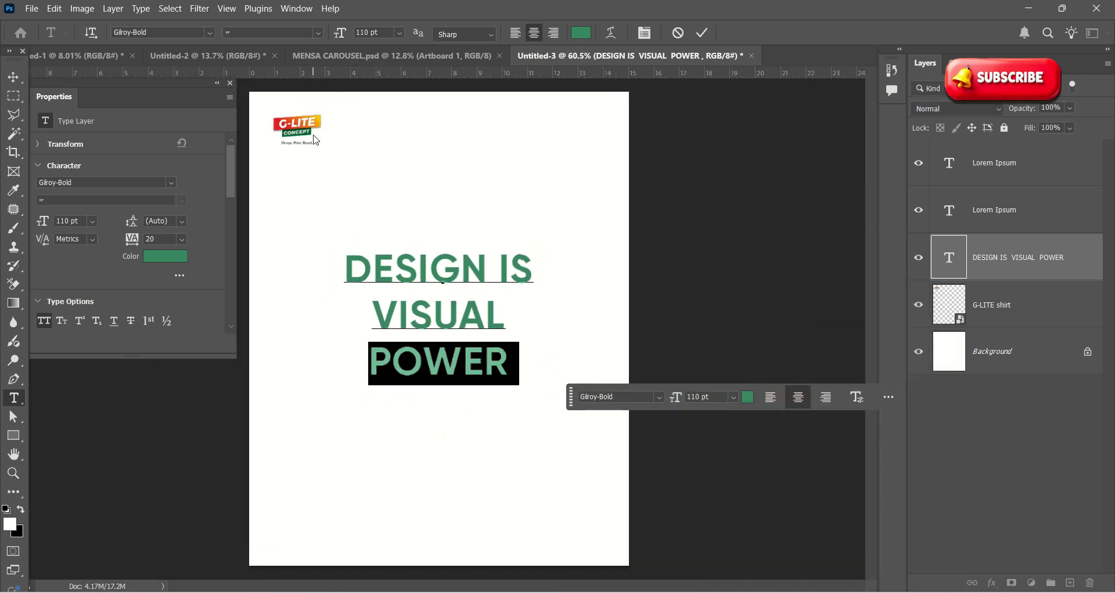
click(583, 32)
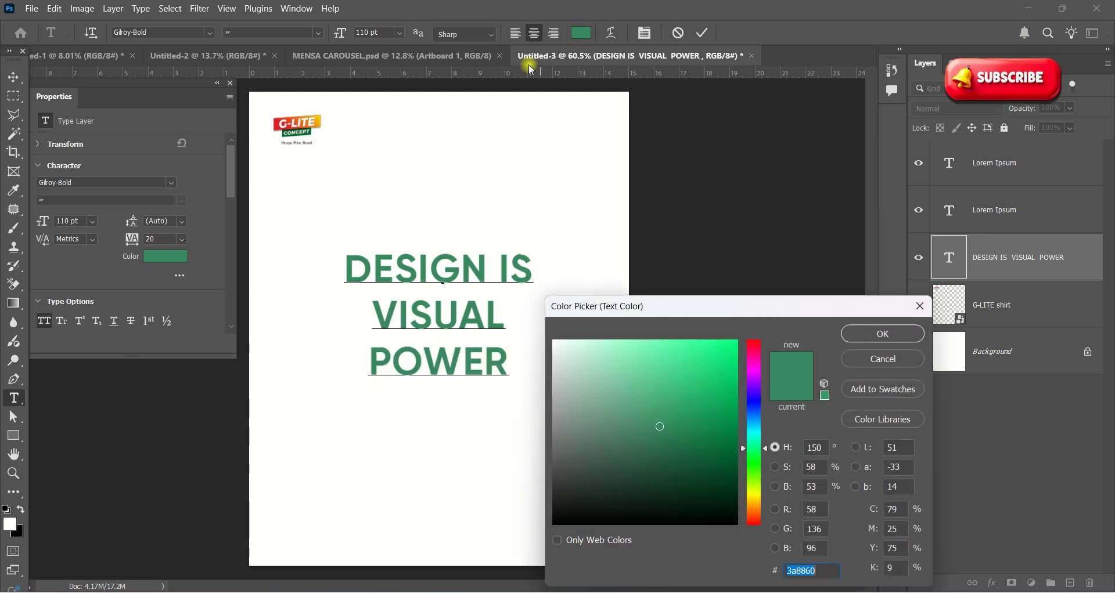
click(281, 124)
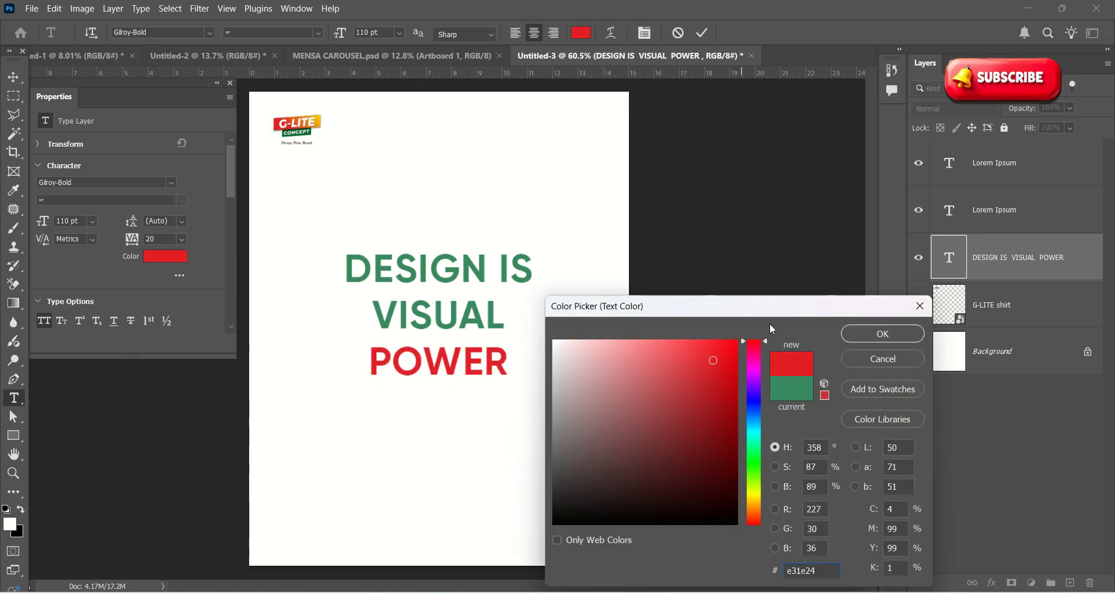
click(882, 335)
click(702, 32)
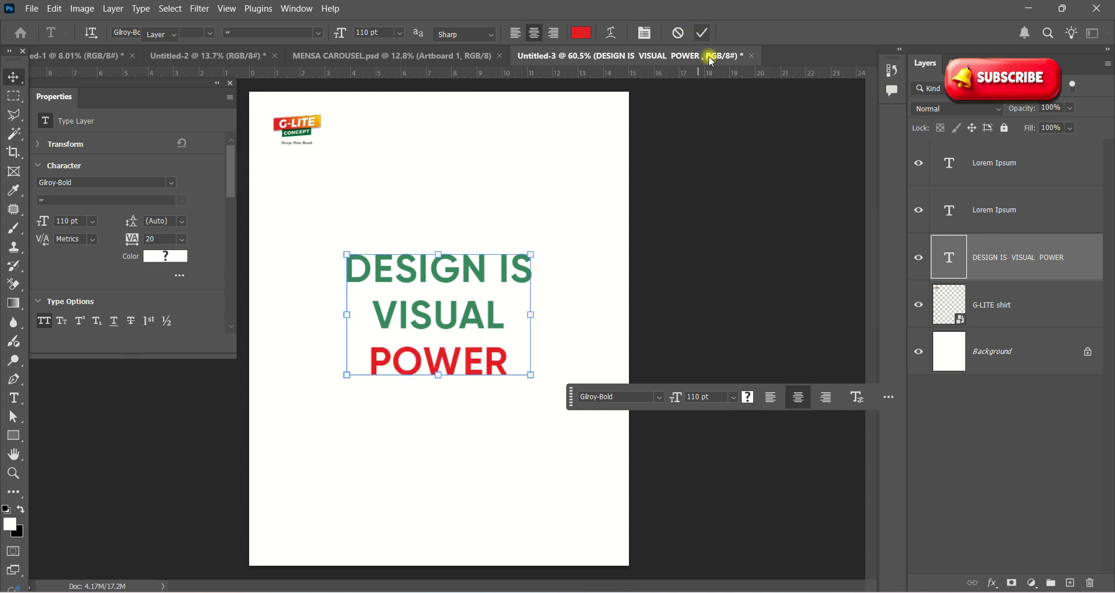
key(v)
click(541, 273)
Step: Enlarge the headline text box to about 120%, roughly 132 pt
click(431, 315)
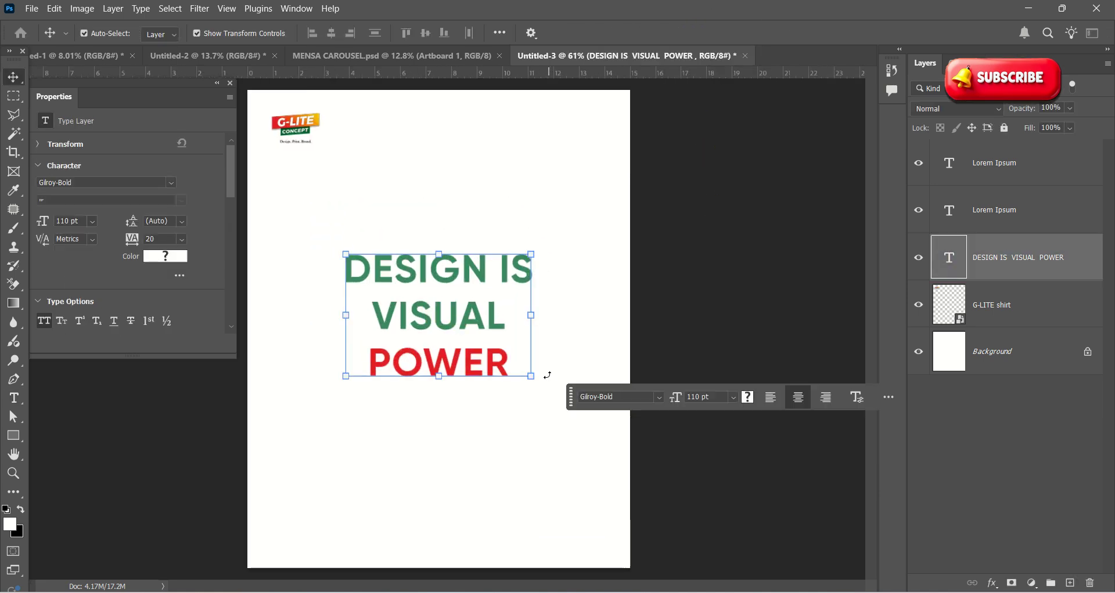
drag(527, 371, 549, 393)
drag(498, 379, 509, 395)
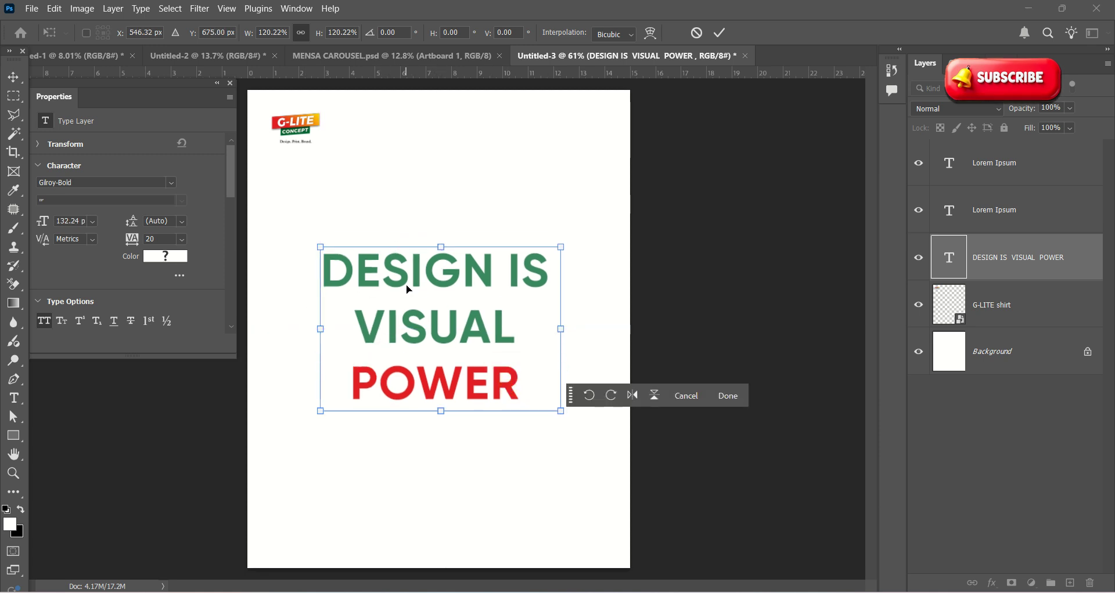
double_click(491, 322)
Step: Browse the font list and search for Bebas, cancelling that first attempt
click(498, 323)
key(ctrl+a)
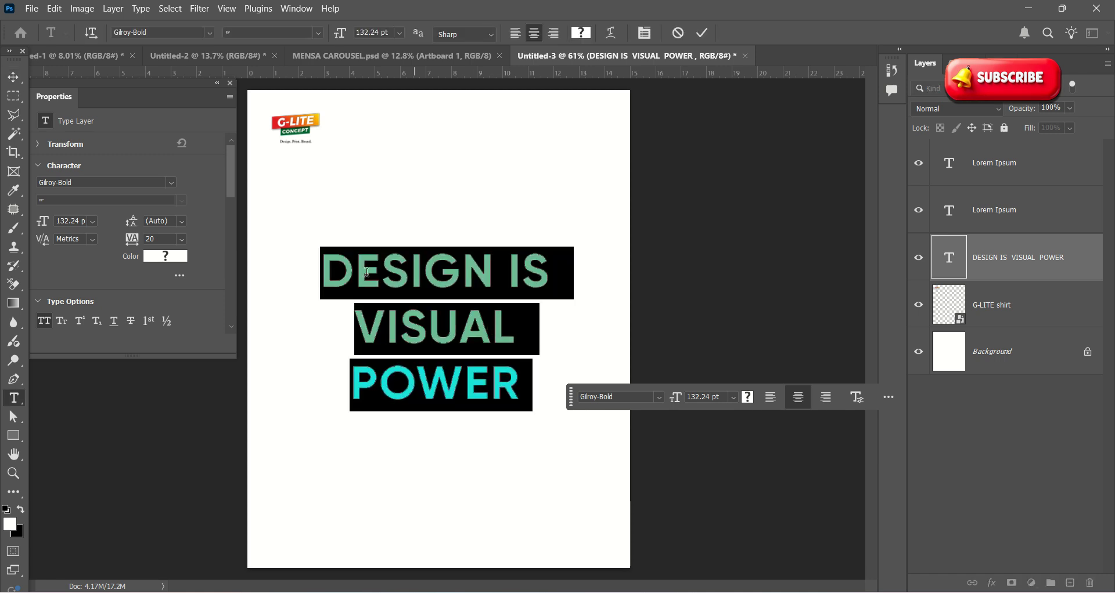
click(211, 33)
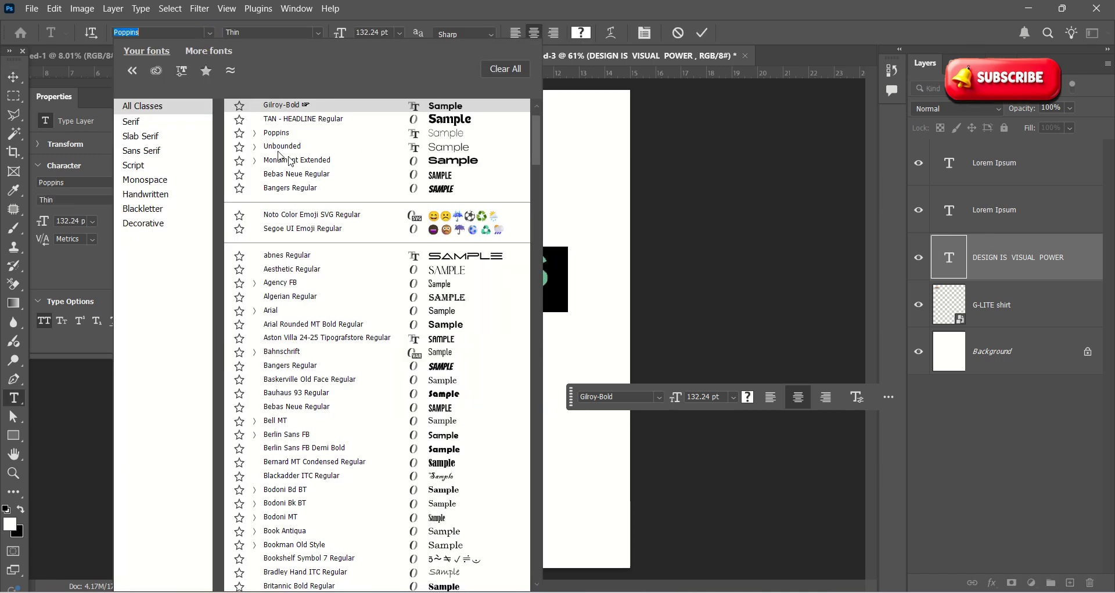
key(Down)
key(Down)
key(Down)
key(Up)
key(Up)
key(Up)
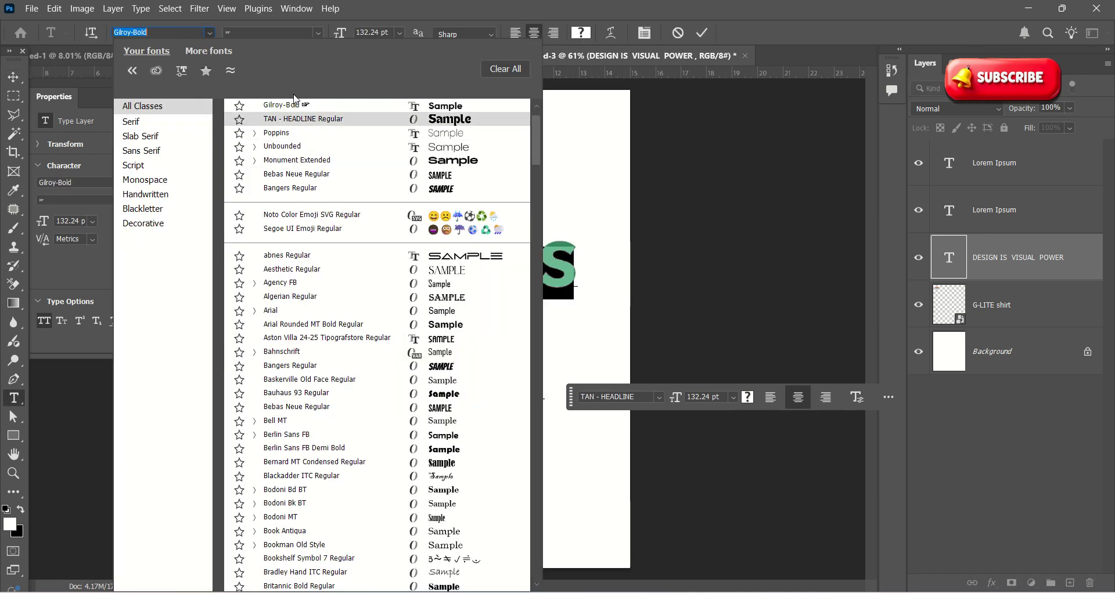
click(241, 29)
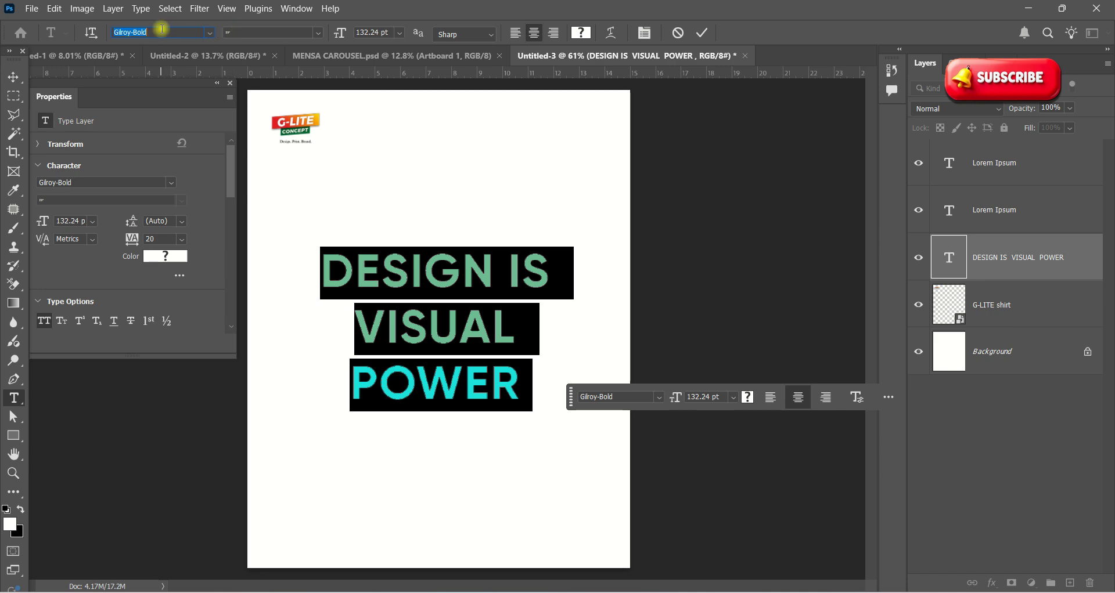
text(BEBE)
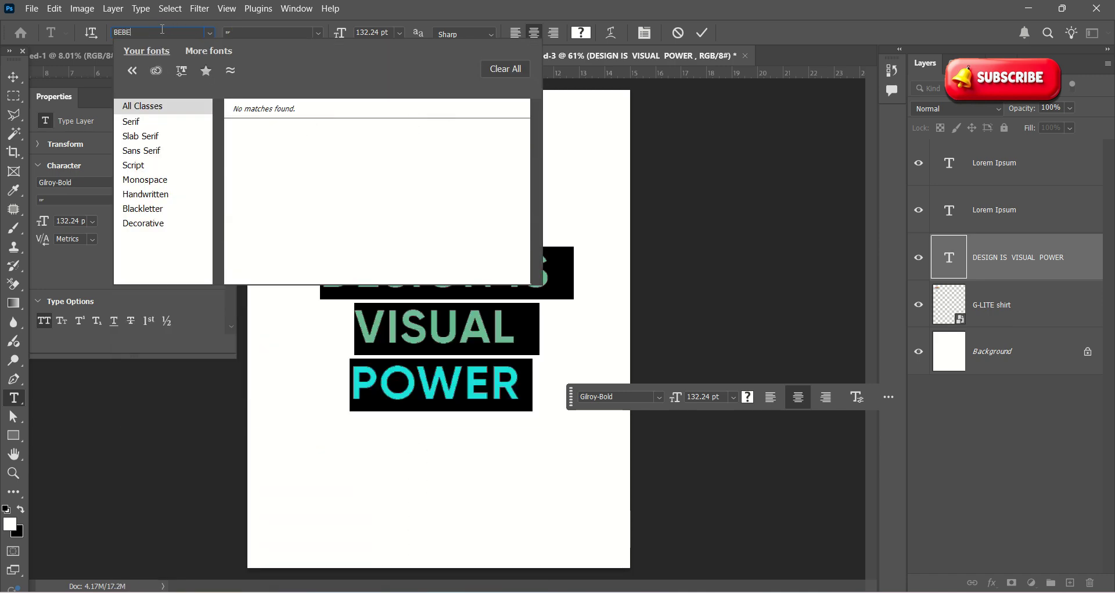
key(BackSpace)
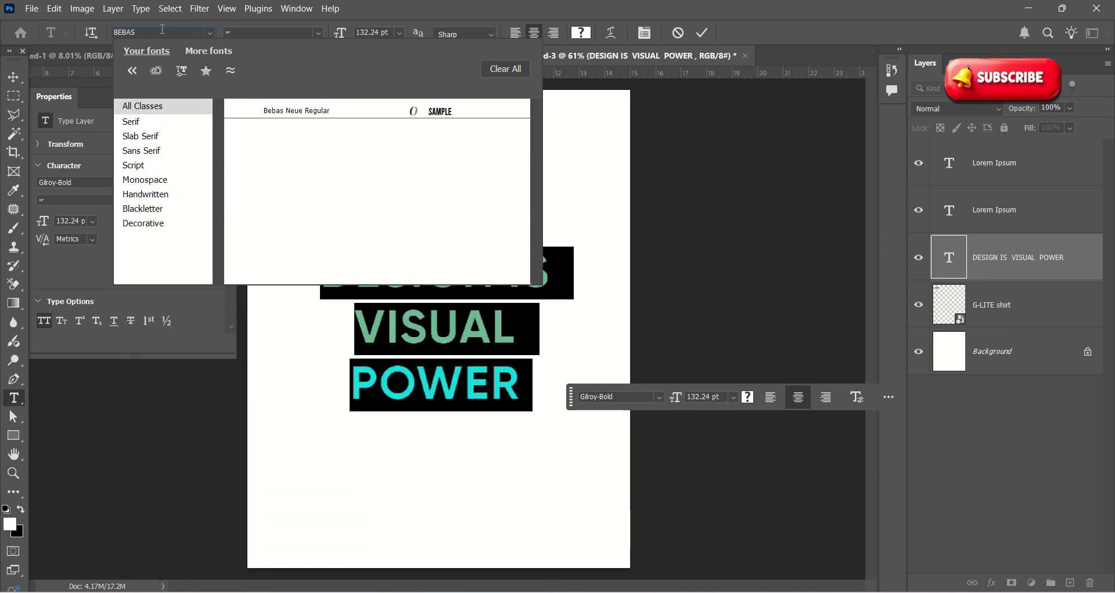
key(Escape)
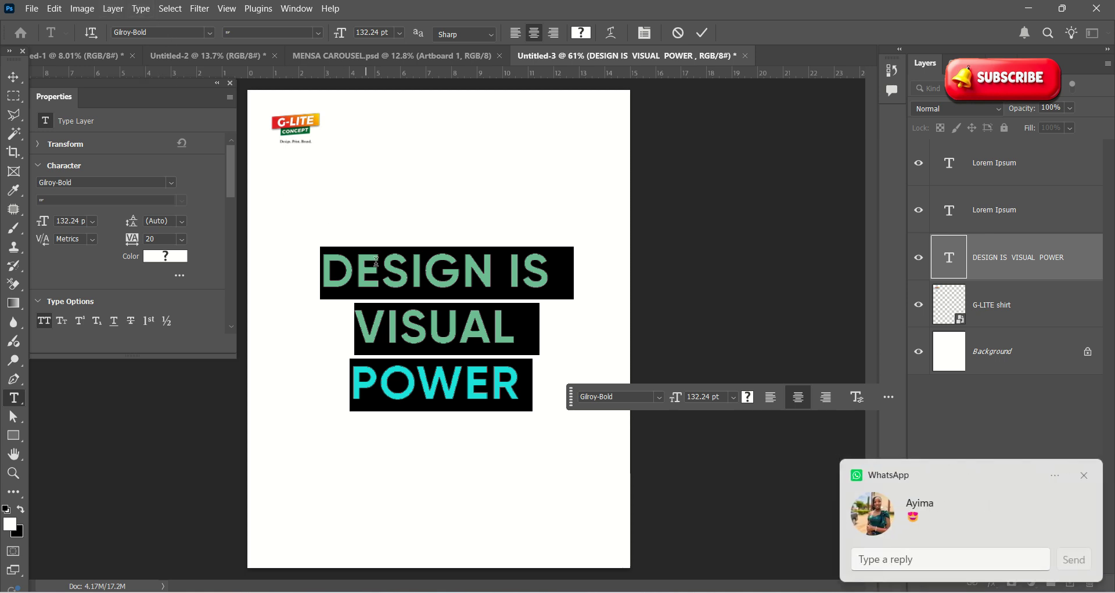
click(428, 277)
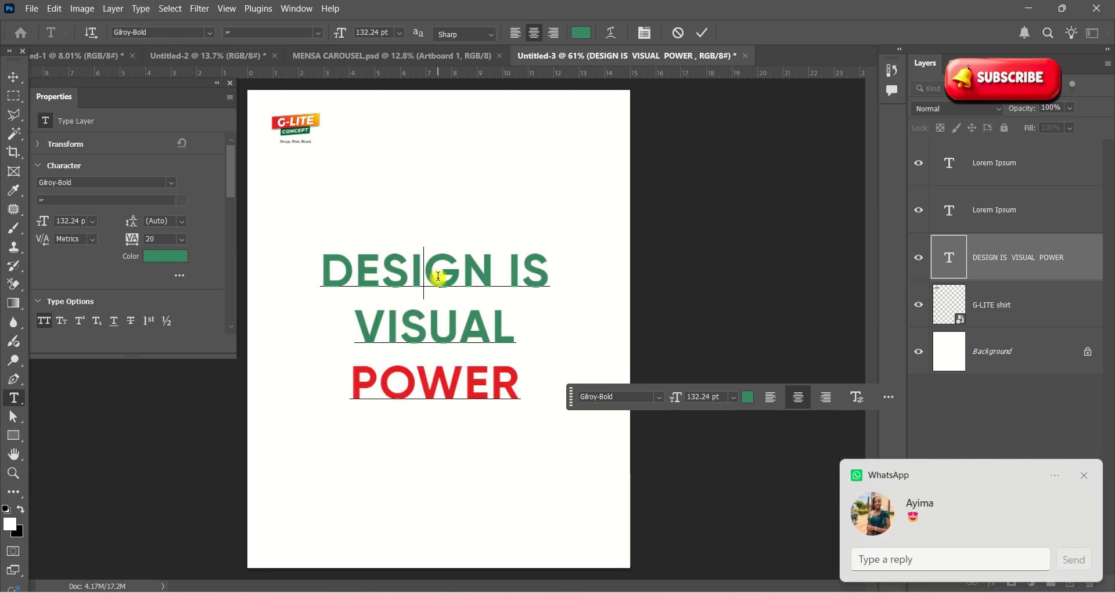
click(1091, 477)
Step: Set the whole headline in Bebas Neue Regular and commit
key(ctrl+a)
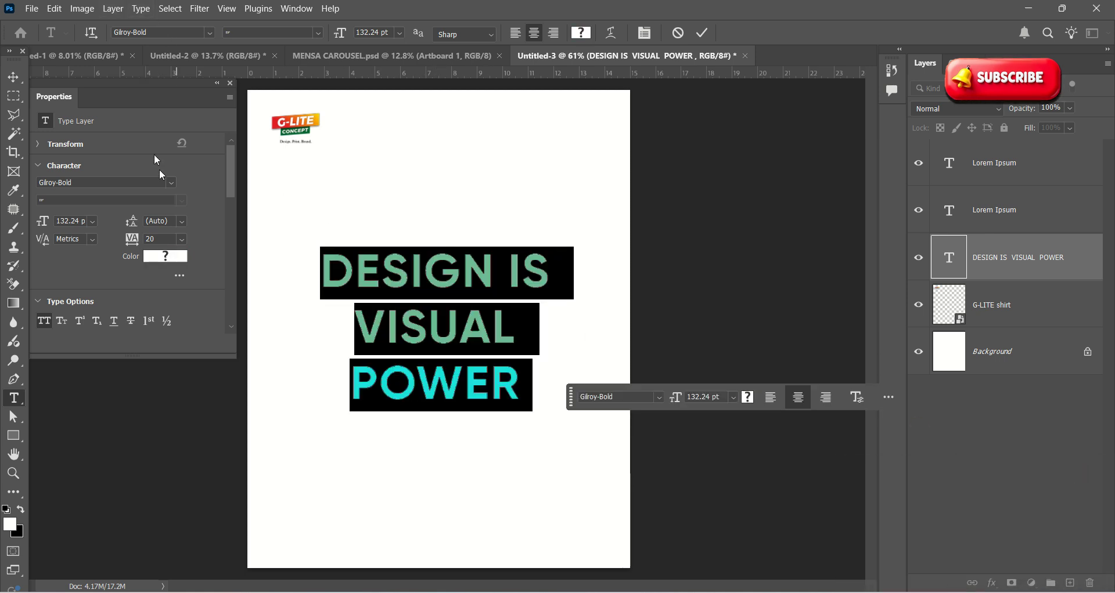
click(162, 33)
text(B)
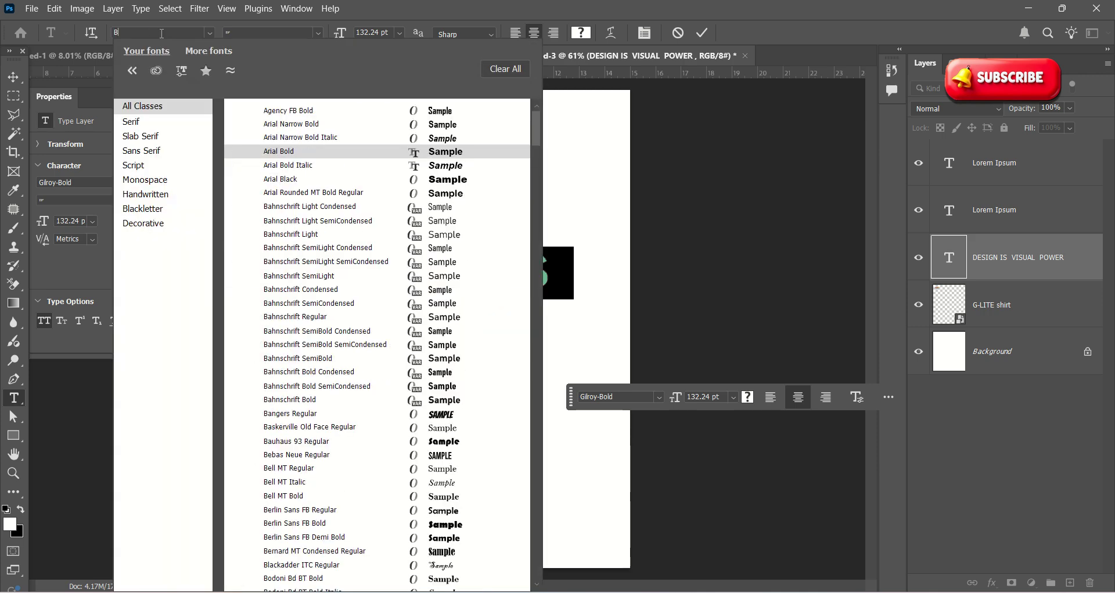
text(E)
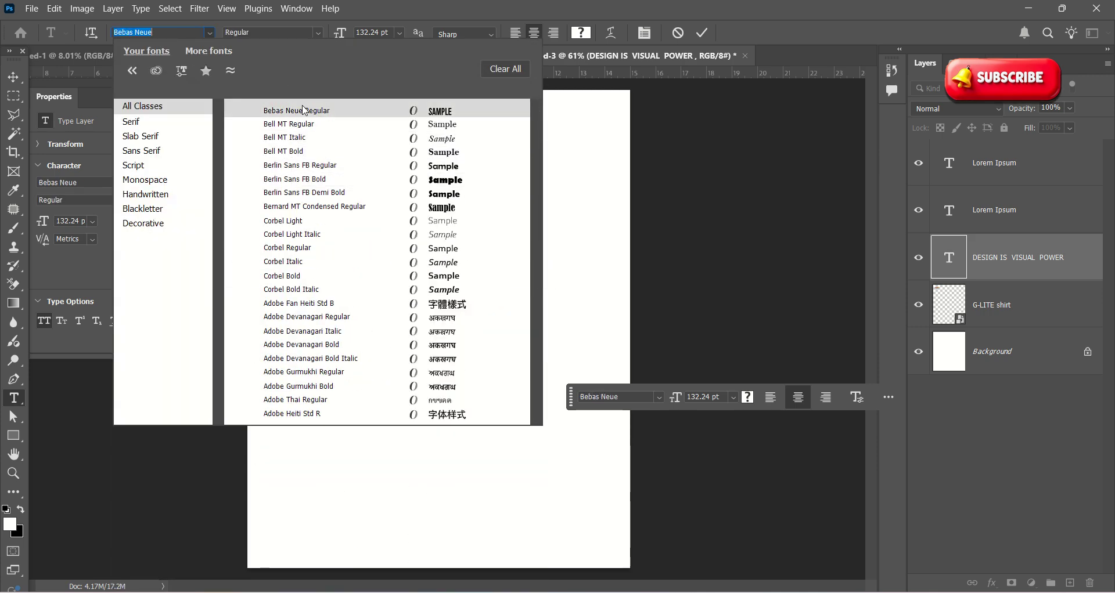
click(304, 110)
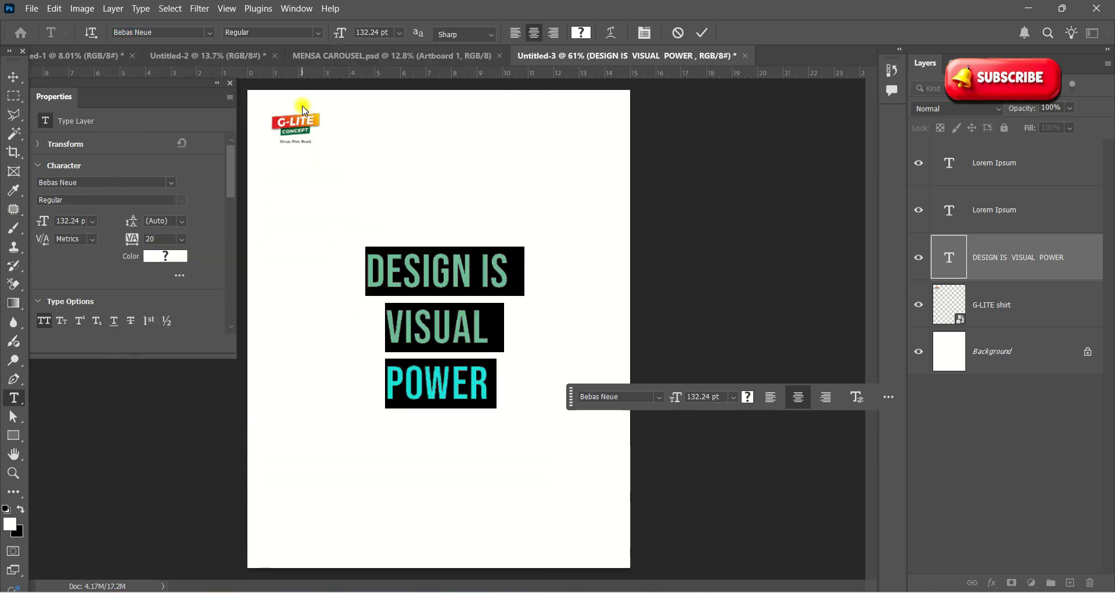
click(701, 32)
Step: Cut 'DESIGN IS' out of the headline, leaving 'VISUAL POWER' in the layer
key(v)
click(448, 319)
scroll(454, 325, up, 1)
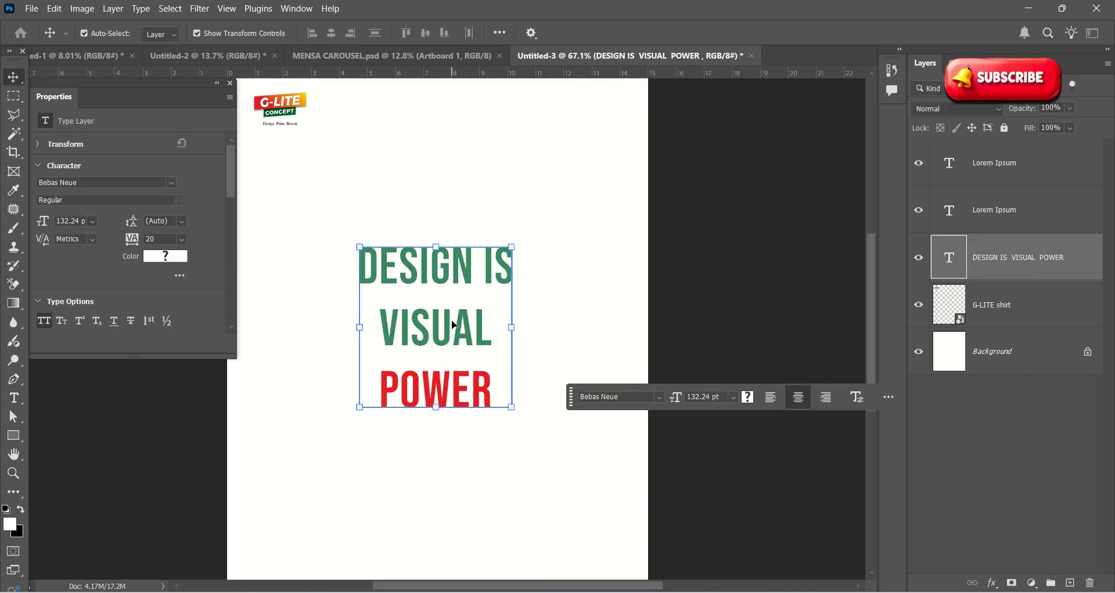
double_click(472, 279)
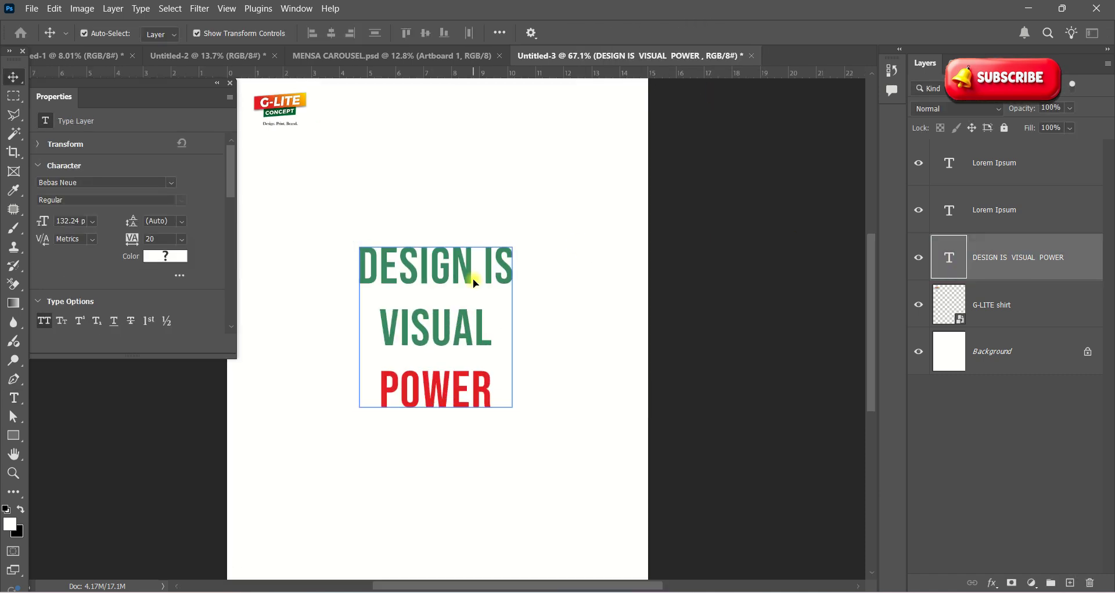
click(392, 271)
drag(361, 268, 555, 261)
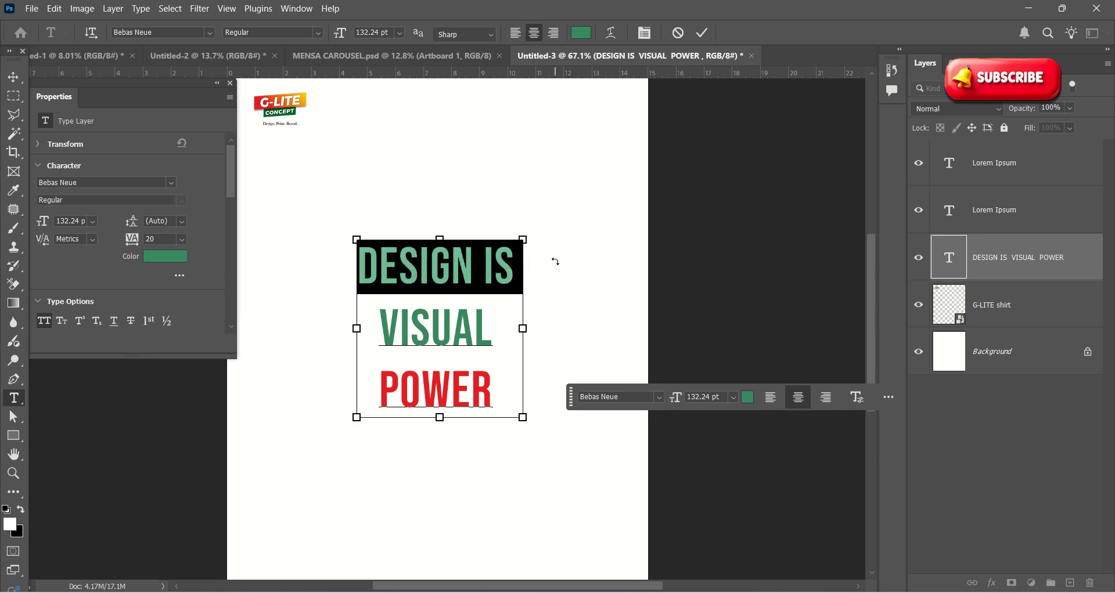
key(ctrl+x)
click(434, 181)
Step: Duplicate the VISUAL POWER layer higher up and paste 'DESIGN IS' into the copy
key(v)
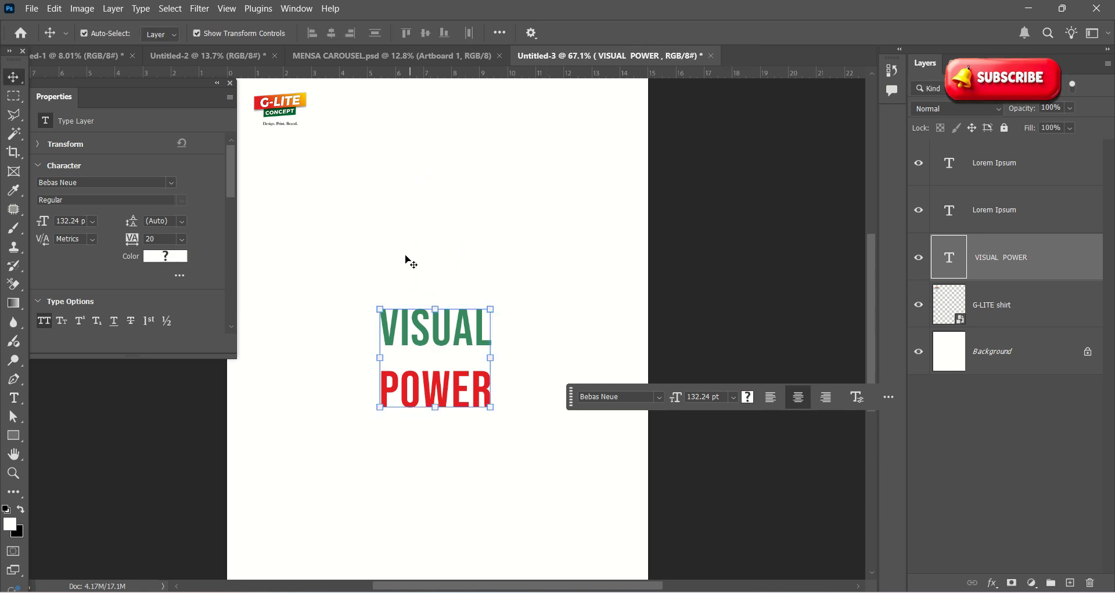
alt+drag(430, 332, 429, 182)
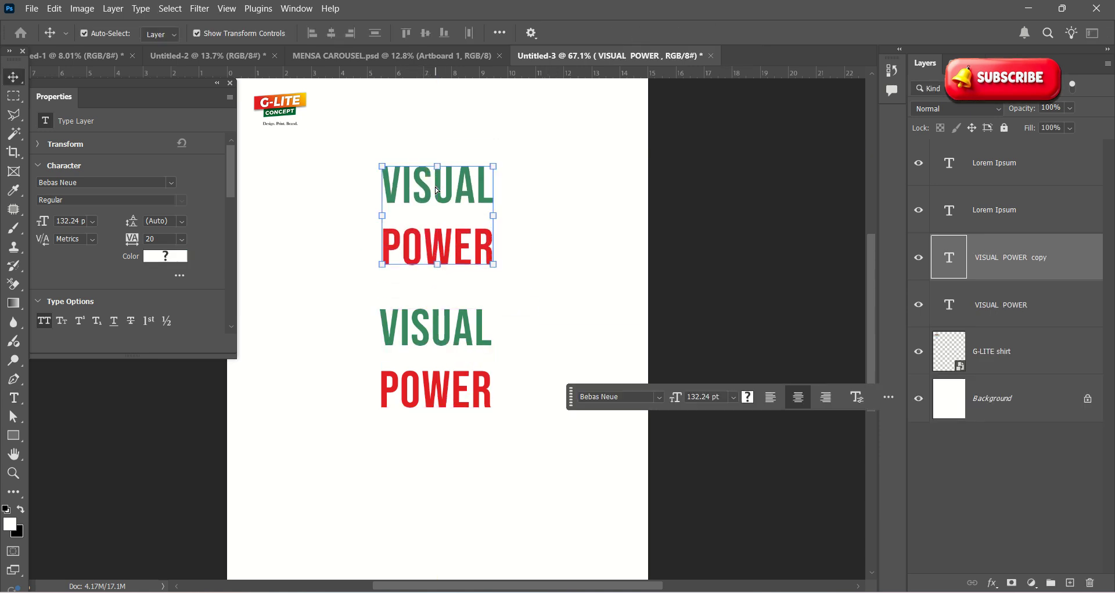
double_click(436, 185)
key(ctrl+v)
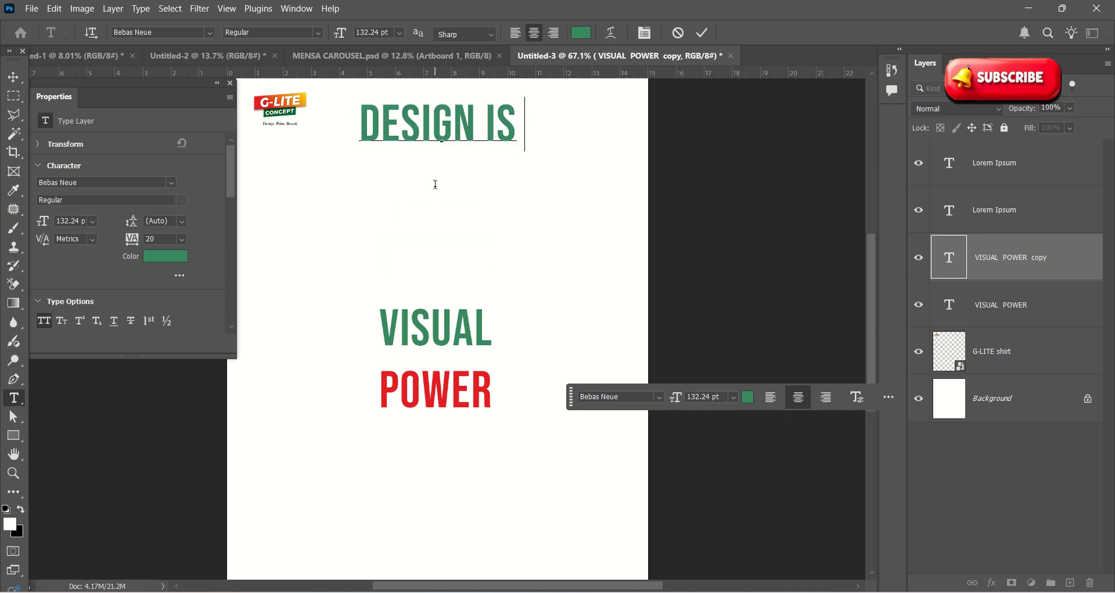
click(430, 322)
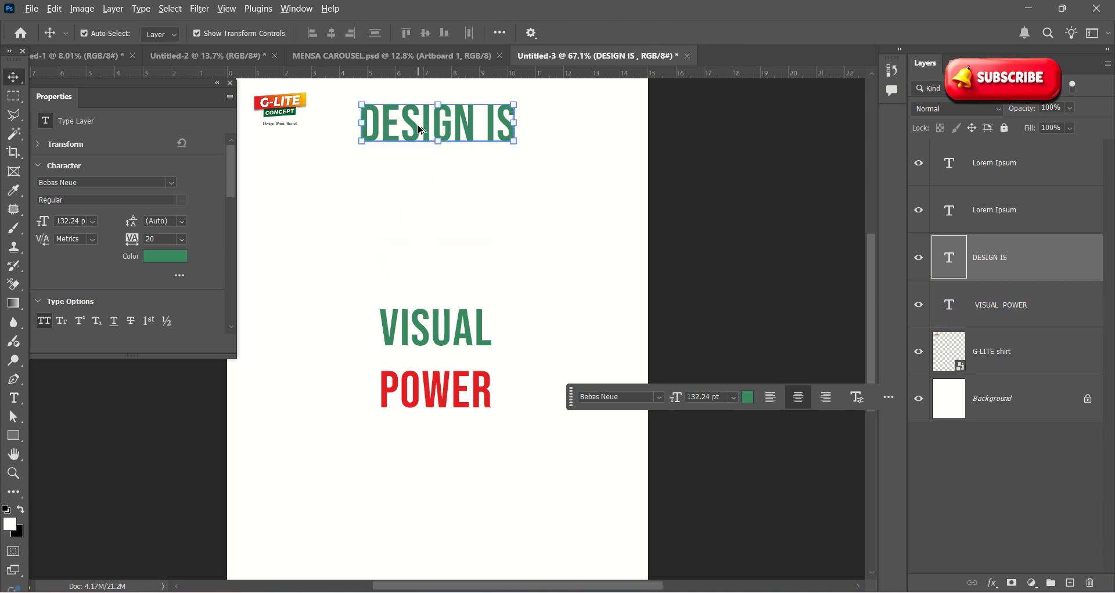
Step: Duplicate DESIGN IS, cut 'VISUAL' from the POWER layer, and paste it into the duplicate
alt+drag(419, 130, 424, 228)
click(431, 337)
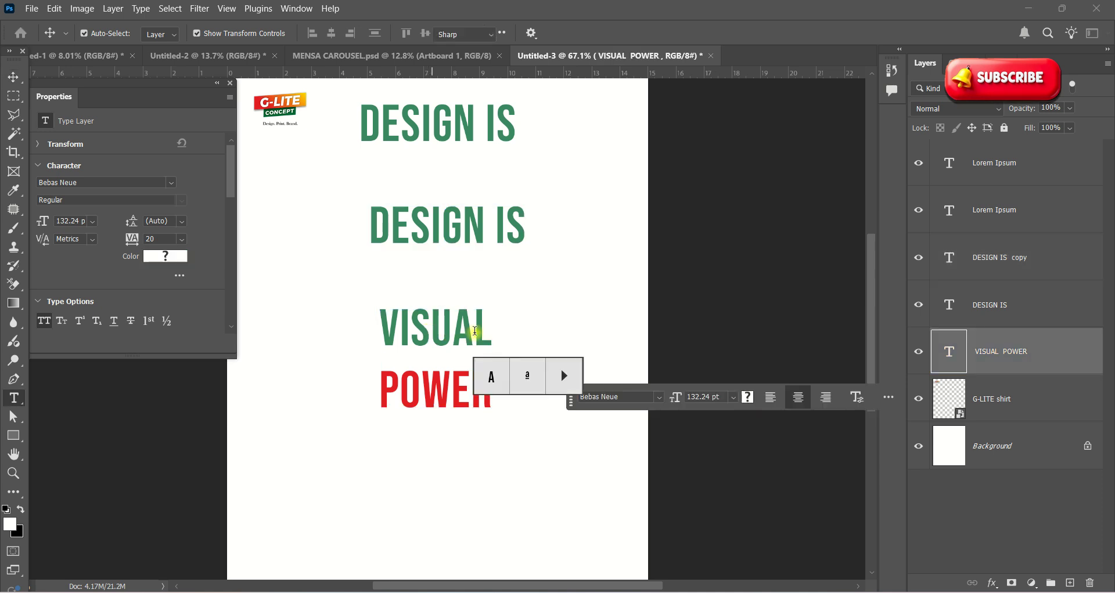
double_click(468, 324)
click(384, 332)
drag(384, 332, 530, 326)
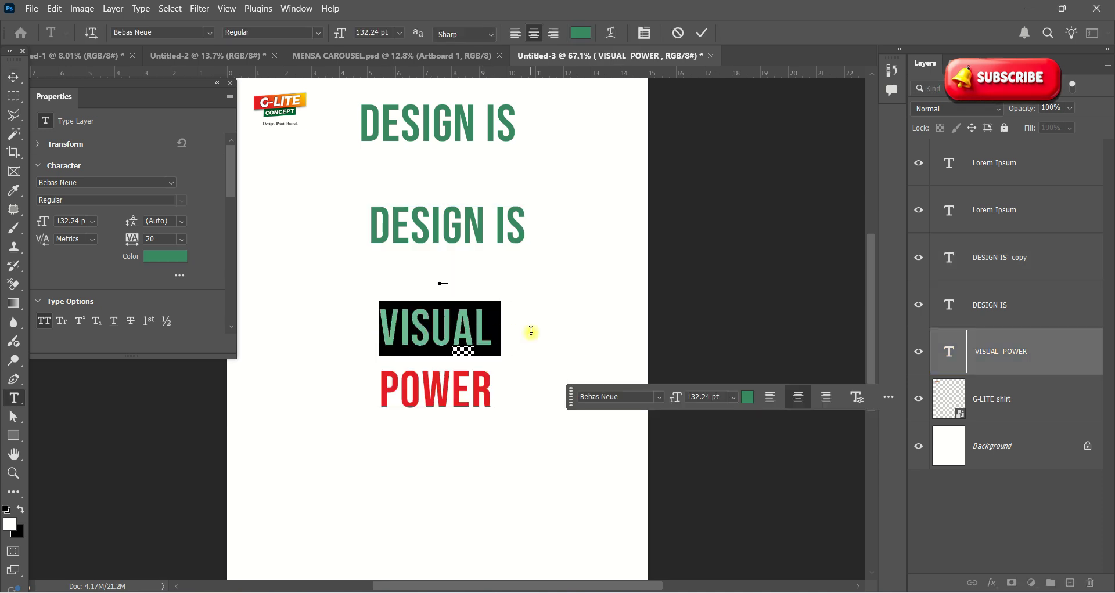
key(ctrl+x)
double_click(456, 234)
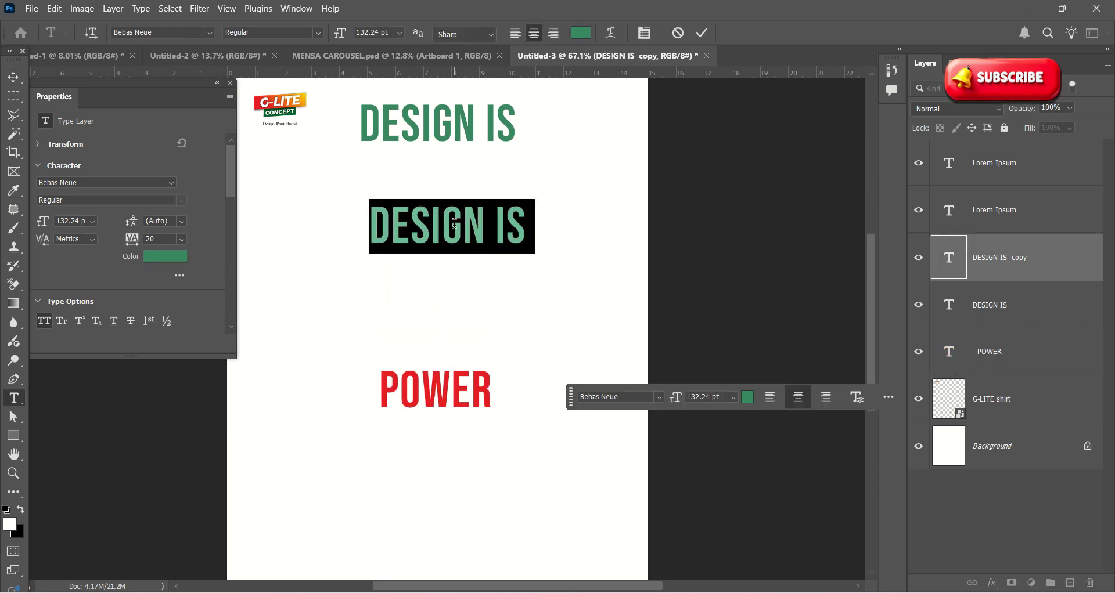
key(ctrl+v)
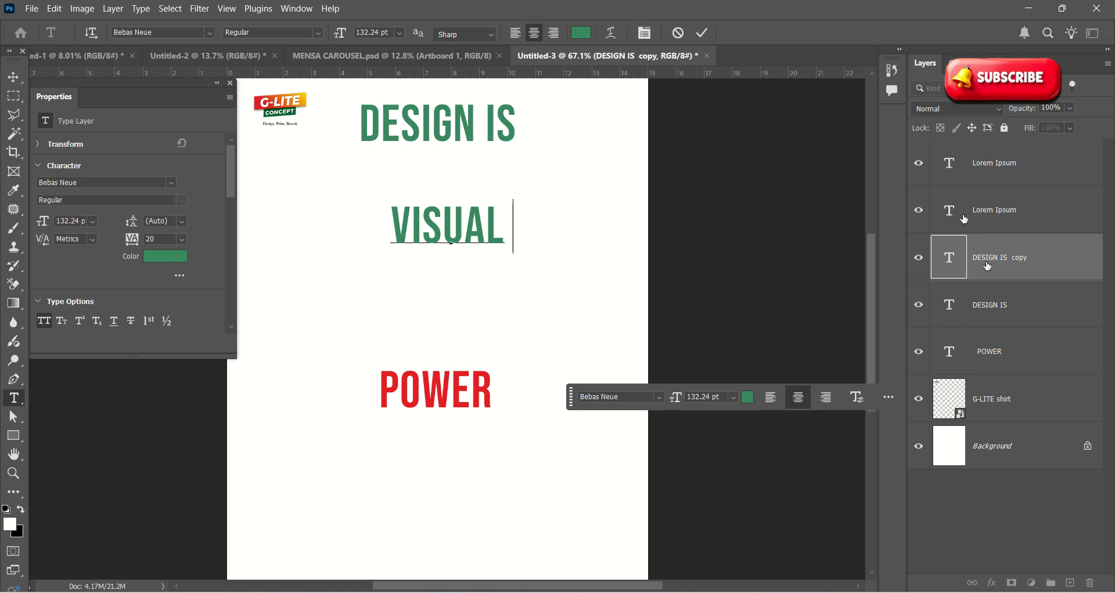
click(701, 33)
Step: Move VISUAL down to sit above POWER and reposition DESIGN IS
key(v)
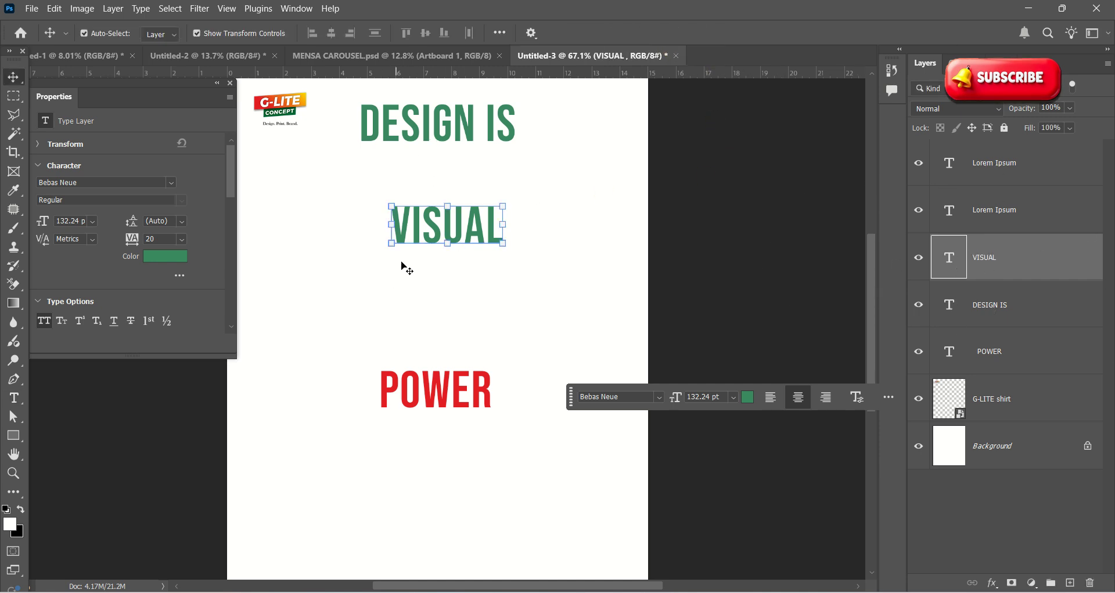
drag(429, 216, 417, 322)
drag(422, 122, 414, 274)
scroll(441, 384, up, 3)
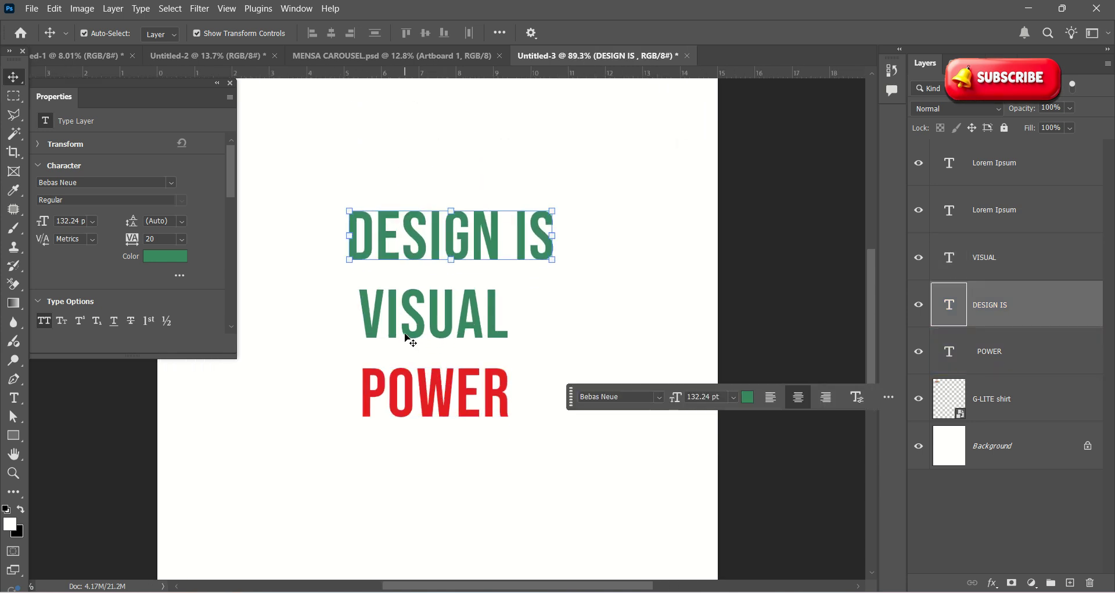
Step: Enlarge the POWER text and place it just beneath VISUAL
scroll(411, 333, down, 3)
scroll(415, 359, down, 3)
scroll(415, 372, up, 3)
drag(416, 385, 402, 413)
drag(487, 378, 561, 344)
key(ctrl+z)
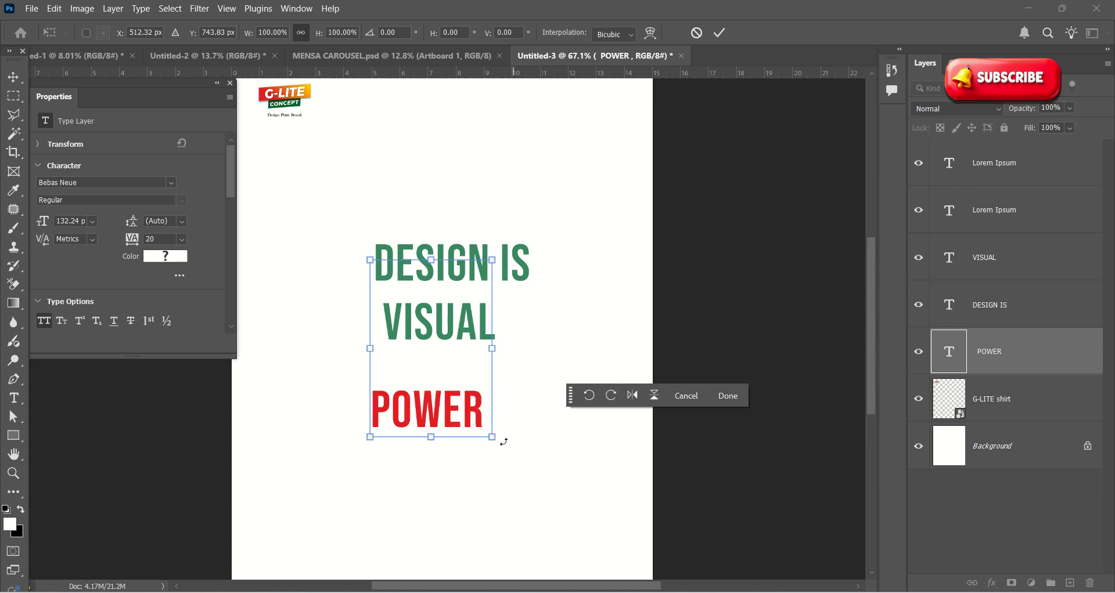
drag(495, 440, 593, 491)
drag(498, 442, 492, 354)
click(719, 33)
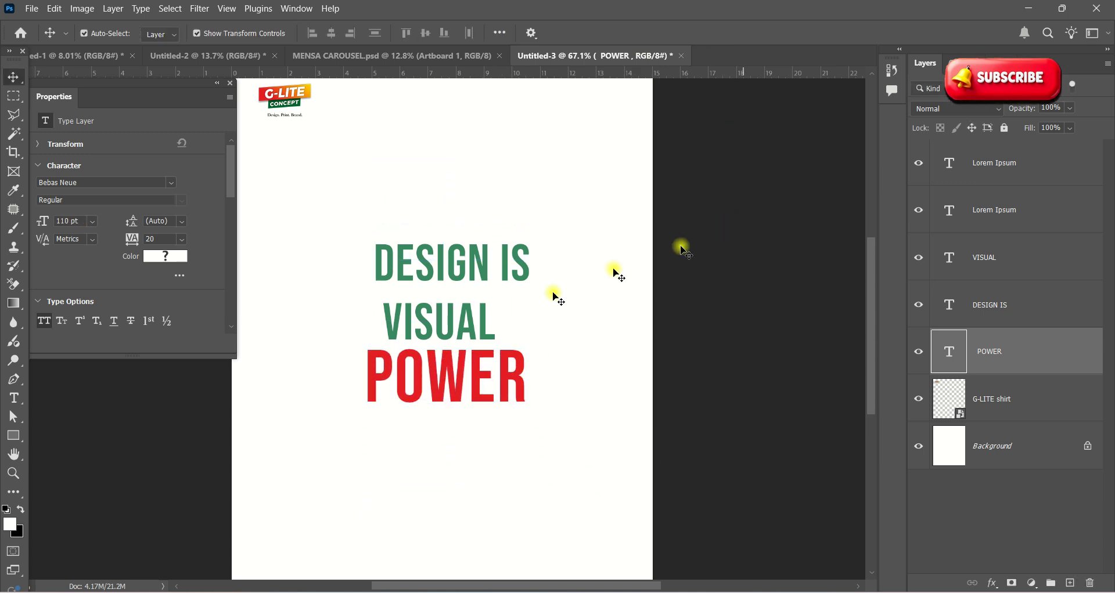
Step: Line VISUAL up with POWER and scale it to about 140%
click(473, 320)
drag(431, 320, 413, 318)
drag(479, 301, 535, 271)
key(ctrl+z)
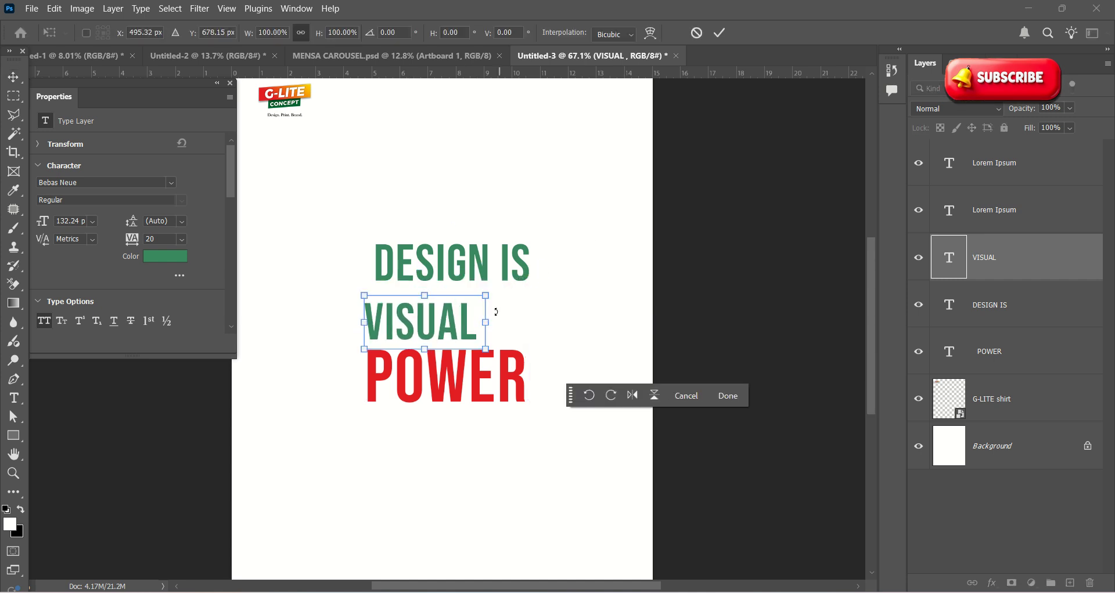
drag(487, 296, 534, 274)
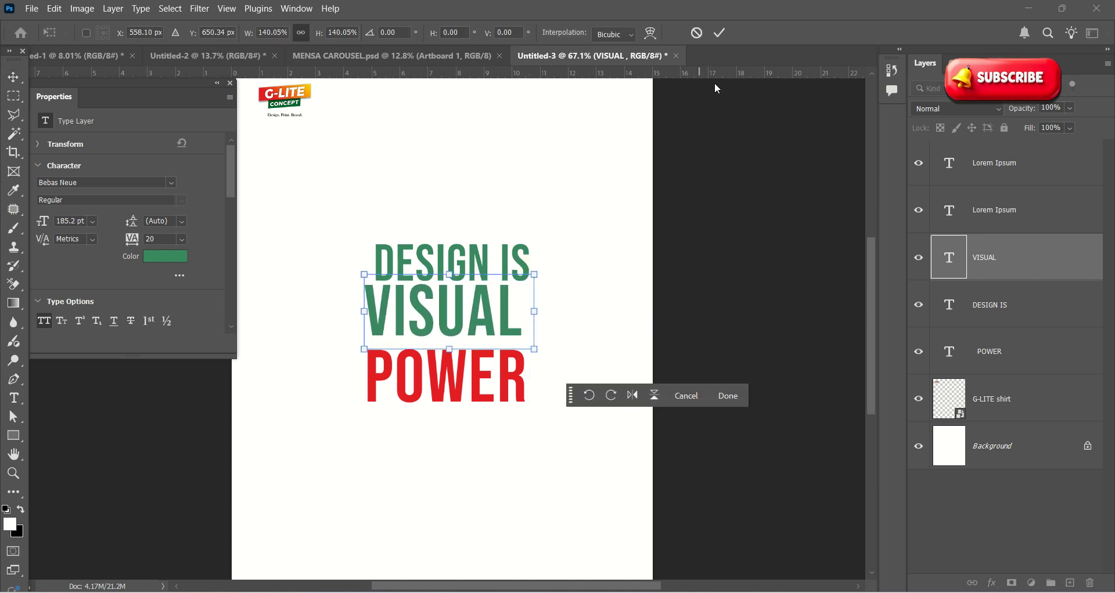
click(719, 33)
Step: Move DESIGN IS left to align with VISUAL
click(605, 184)
scroll(450, 261, up, 2)
drag(442, 255, 429, 252)
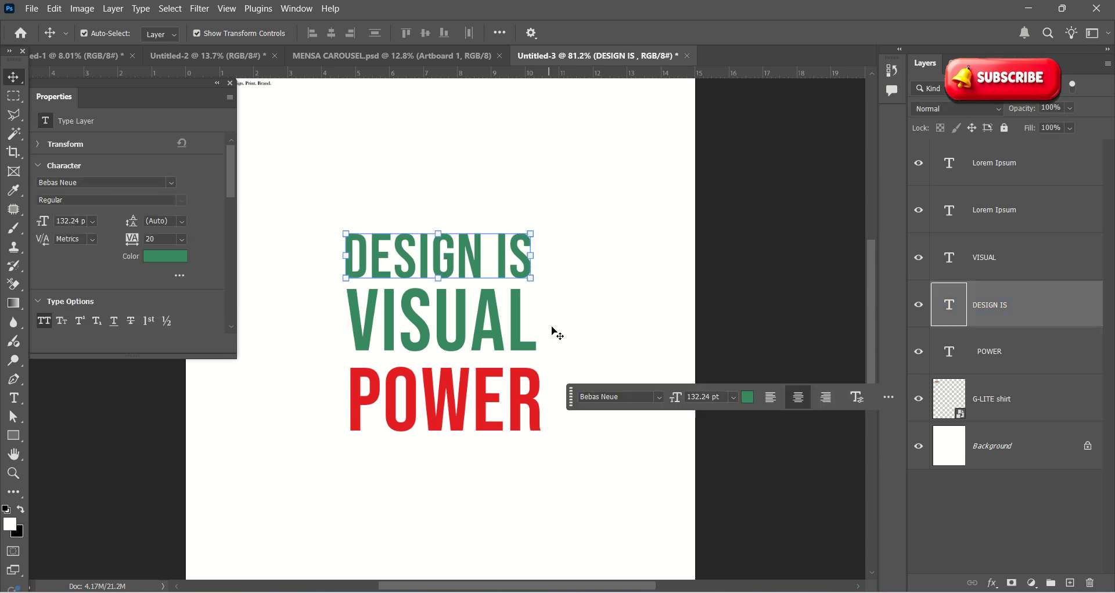
click(455, 378)
scroll(441, 366, down, 2)
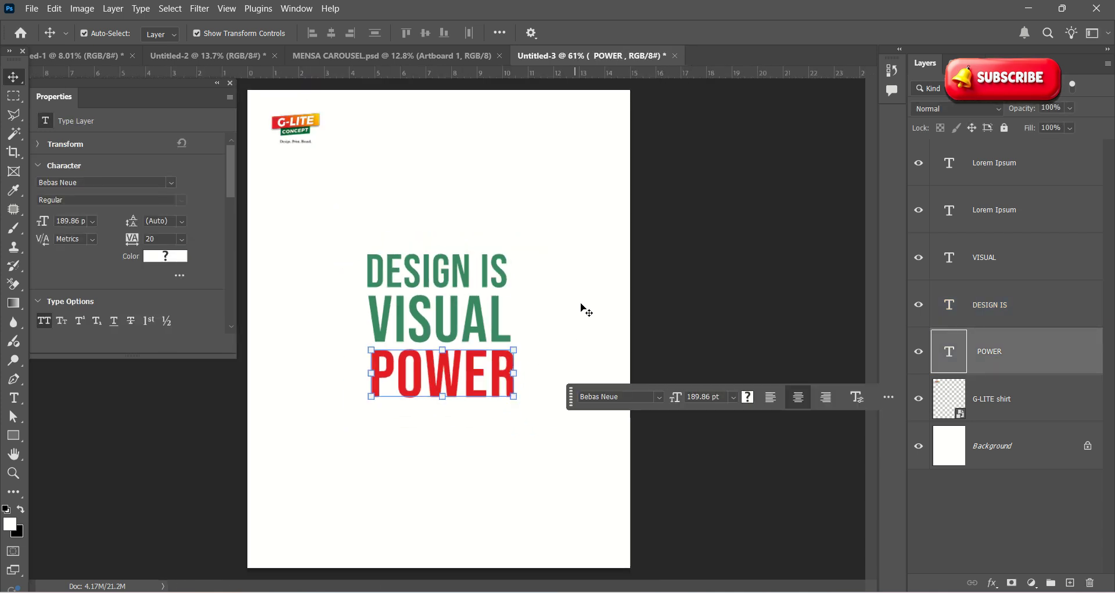
click(585, 310)
scroll(618, 371, down, 2)
scroll(475, 348, up, 3)
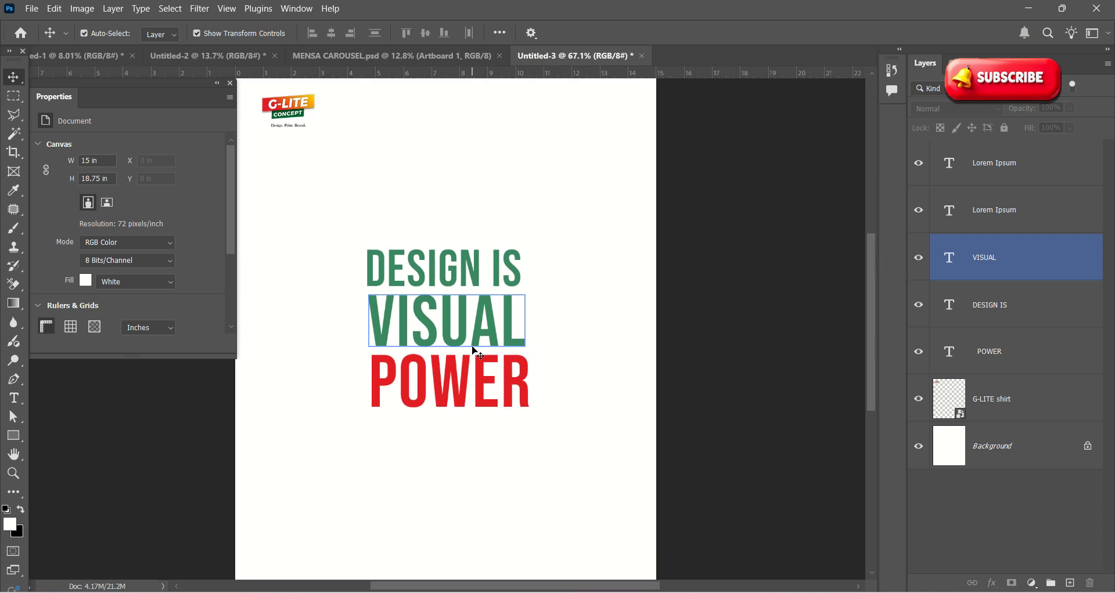
Step: Select all three headline lines, move them up-left and scale the block to about 115%
click(439, 331)
shift+click(444, 270)
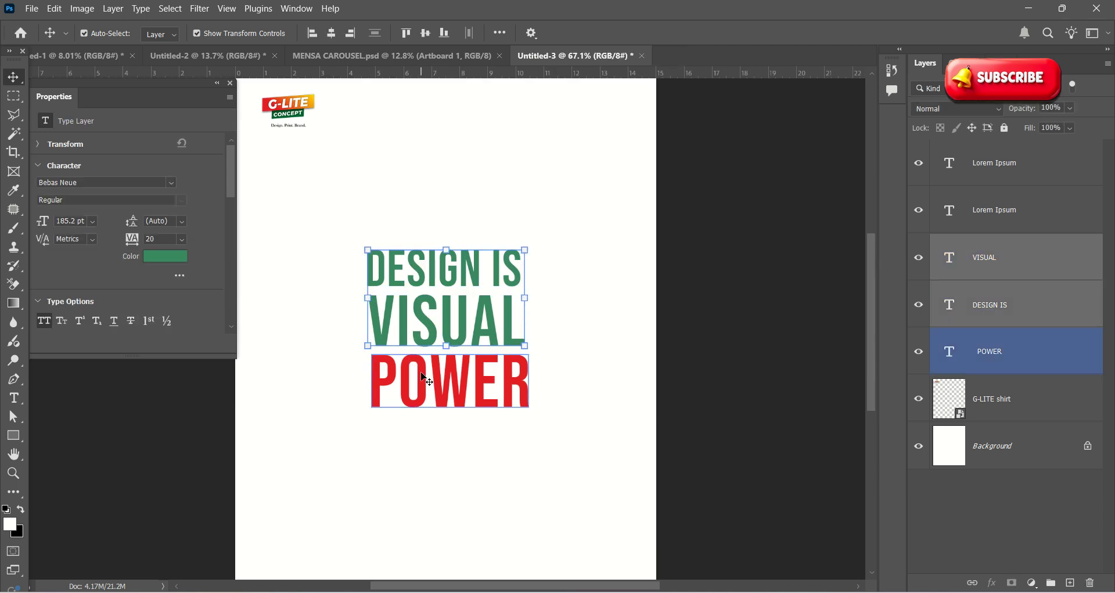
shift+click(423, 377)
drag(423, 375, 371, 360)
drag(476, 393, 501, 417)
drag(443, 370, 434, 363)
click(719, 34)
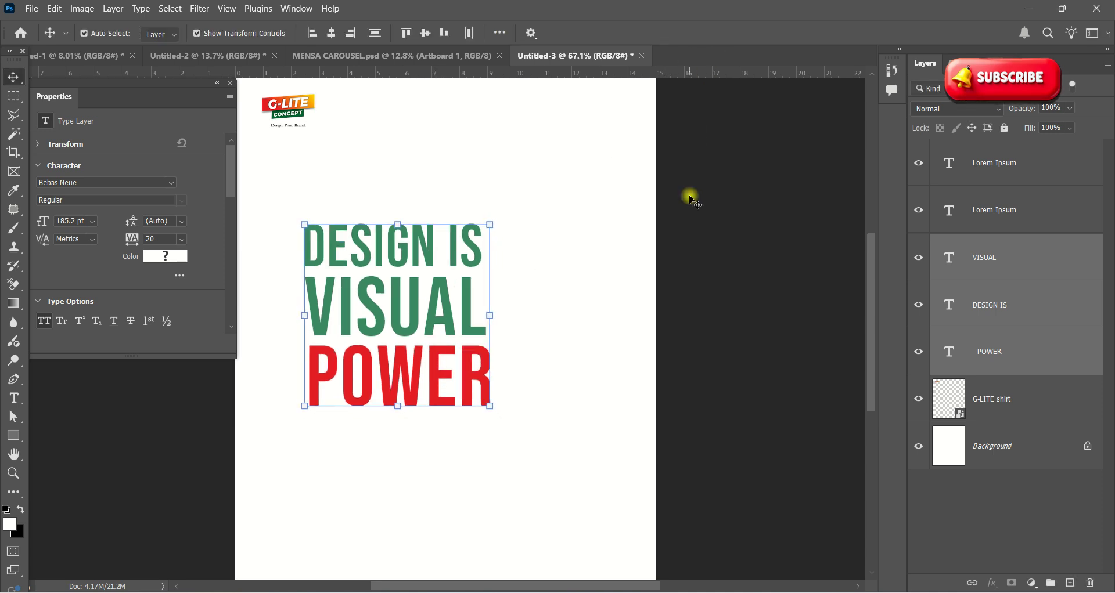
Step: Check the finished headline block, selecting VISUAL and POWER in turn
scroll(458, 323, down, 4)
scroll(459, 323, up, 1)
click(510, 329)
scroll(485, 355, down, 2)
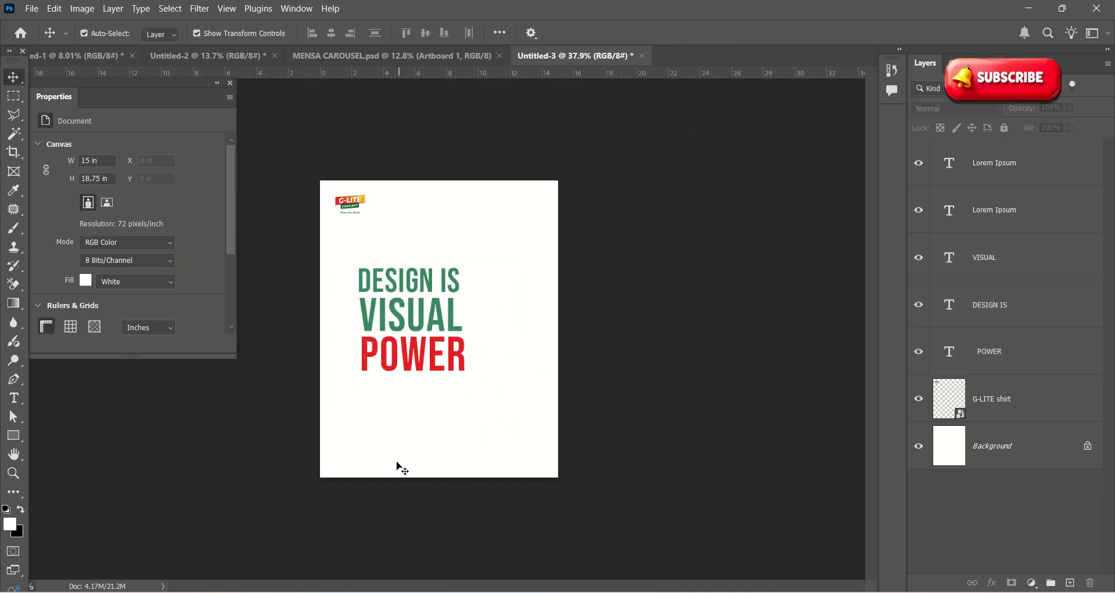
scroll(399, 466, up, 1)
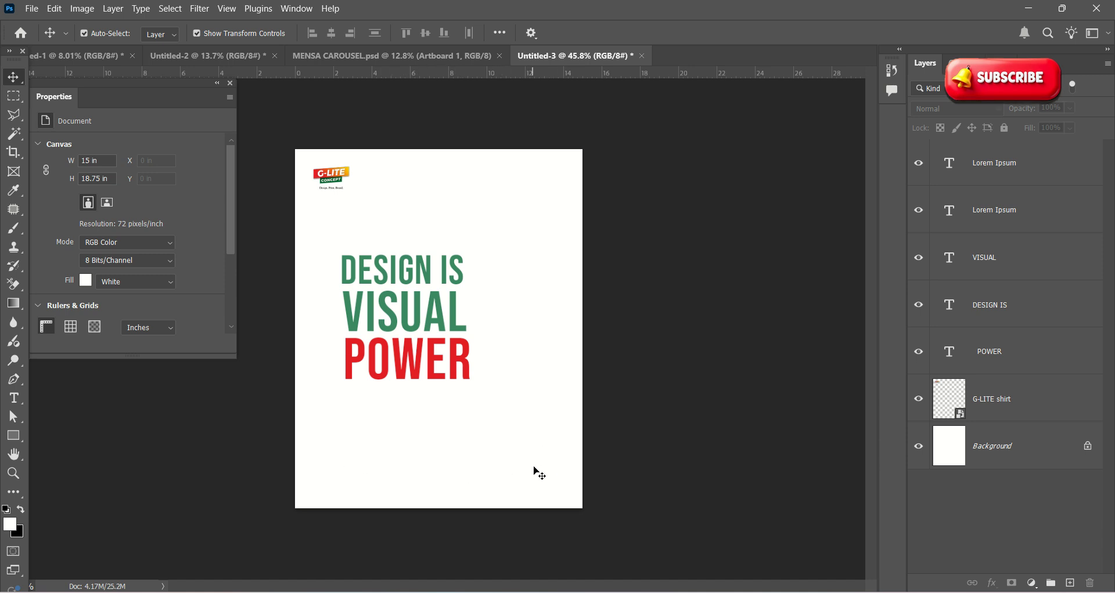
click(401, 327)
click(456, 363)
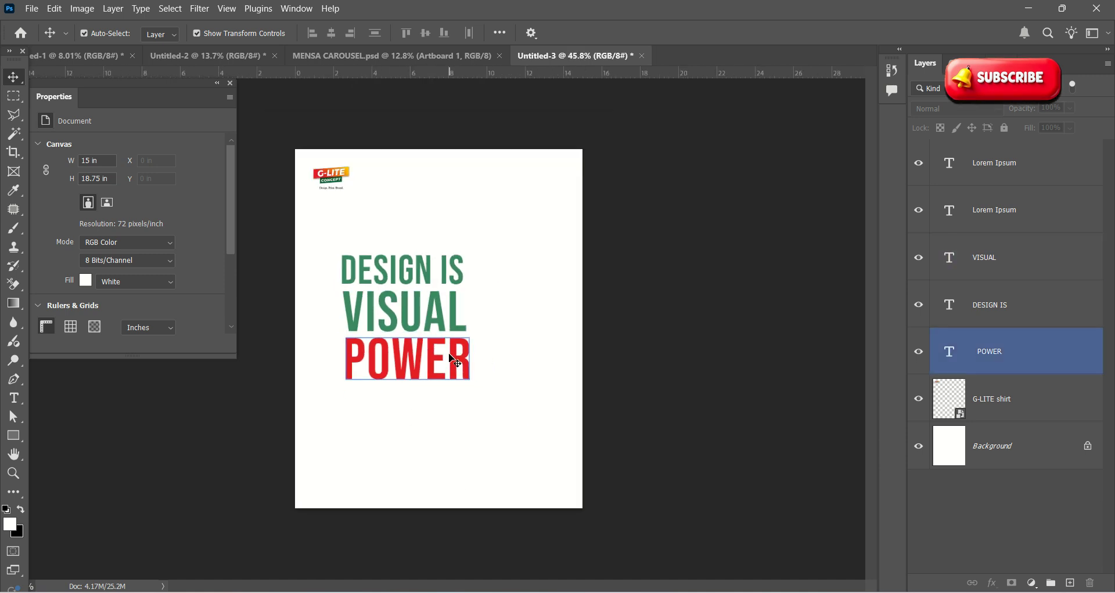
click(498, 457)
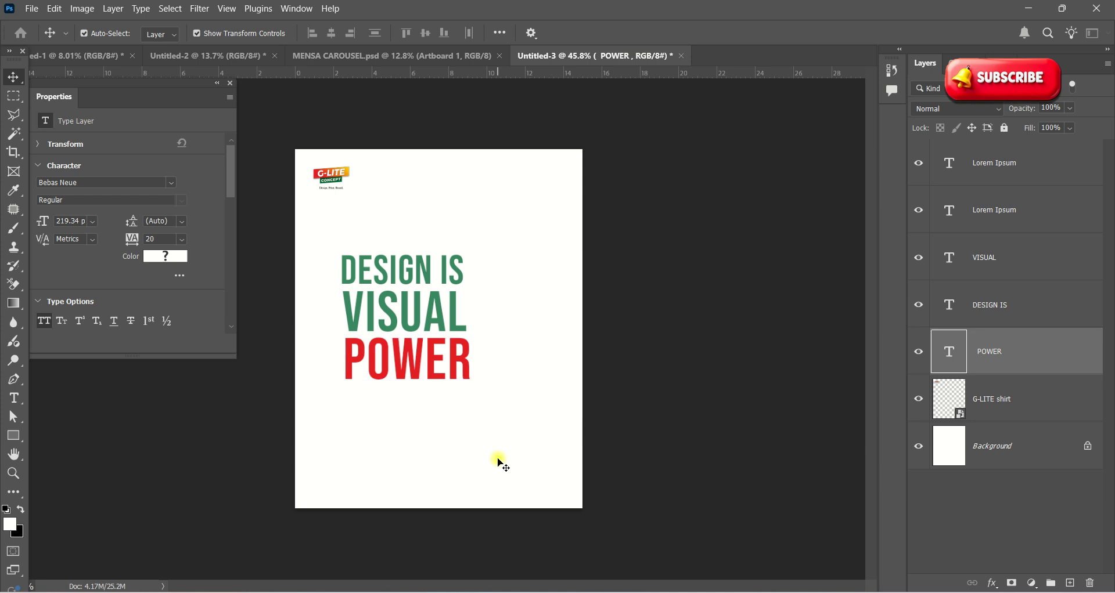
click(13, 438)
Step: Draw a wide rectangle bar across the lower part of the page
drag(282, 458, 626, 483)
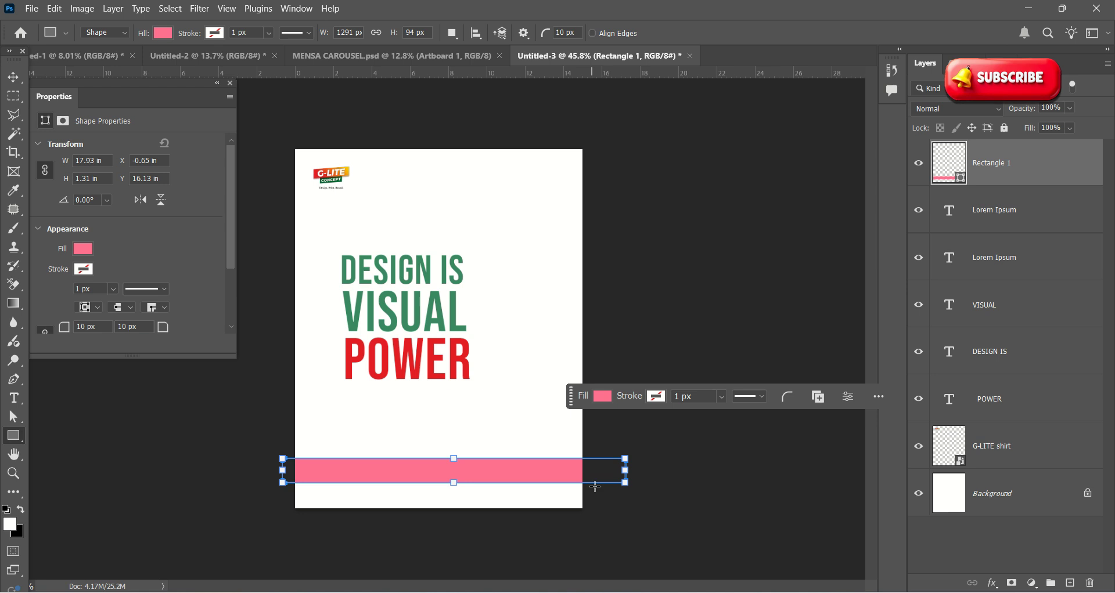
click(604, 396)
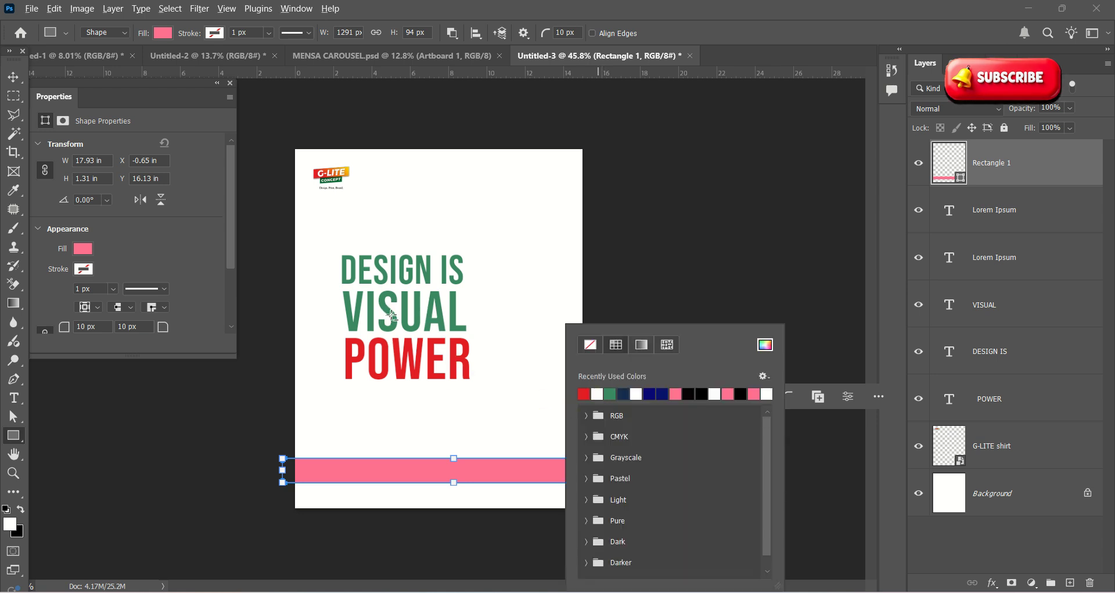
click(703, 301)
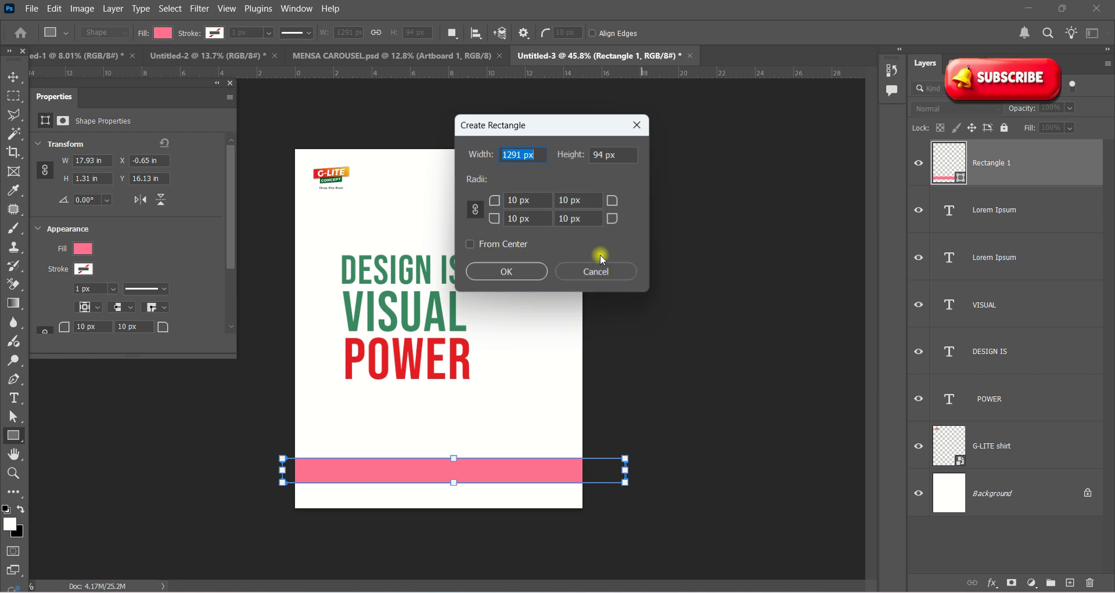
click(602, 270)
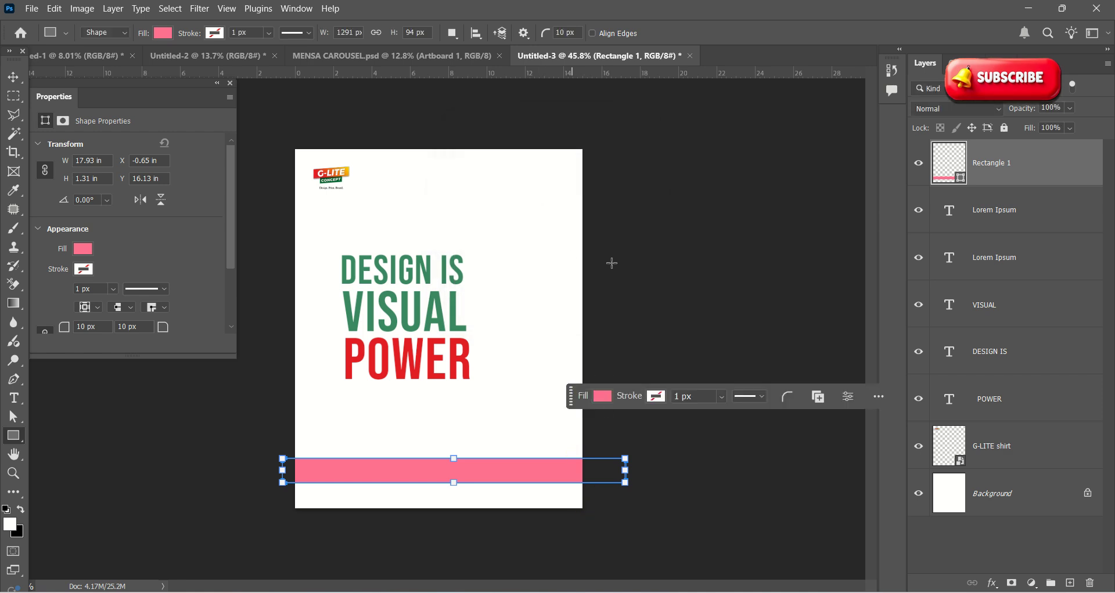
click(745, 335)
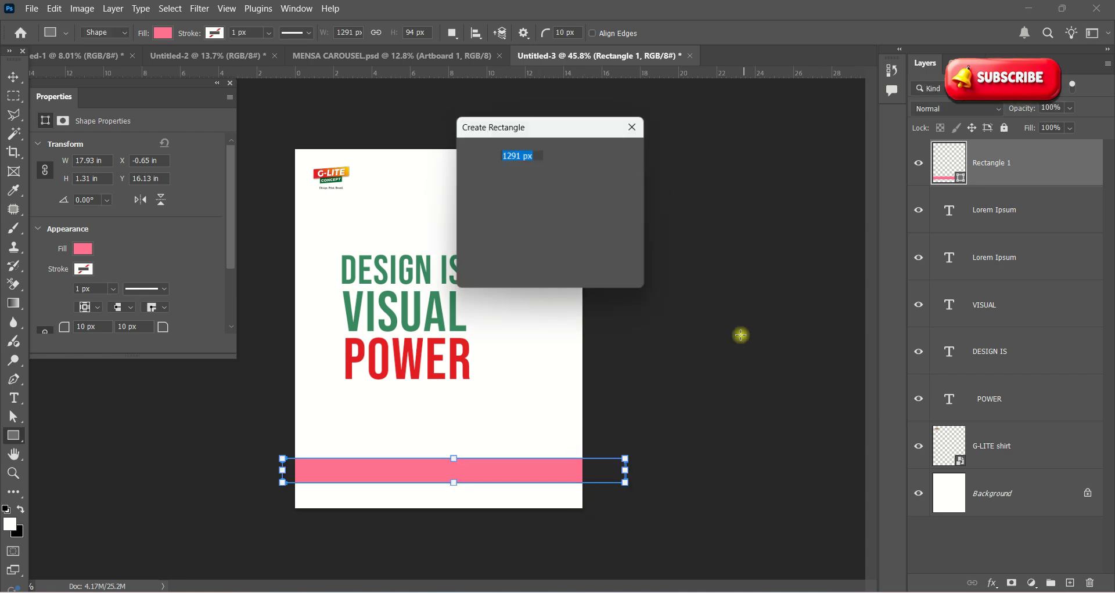
click(641, 119)
click(13, 77)
click(727, 229)
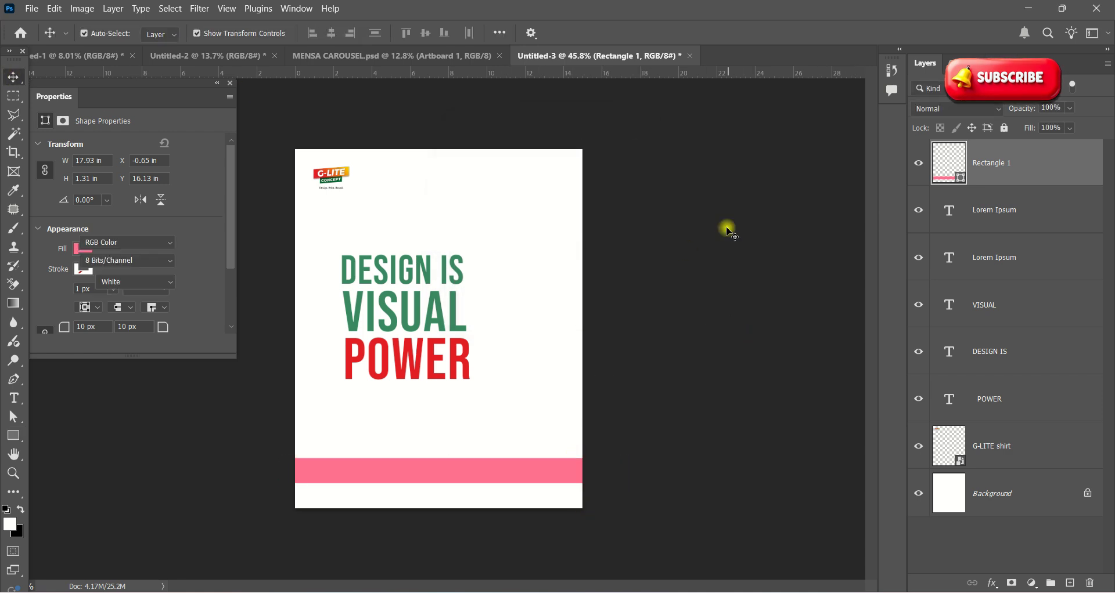
click(481, 482)
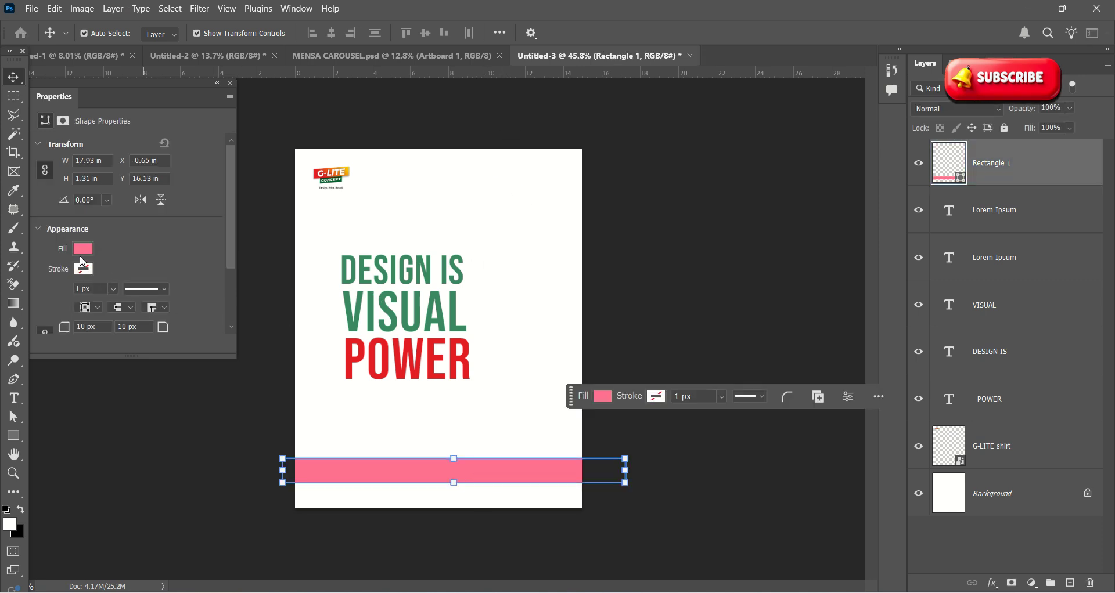
Step: Change the bar's fill to the green recent colour
click(82, 252)
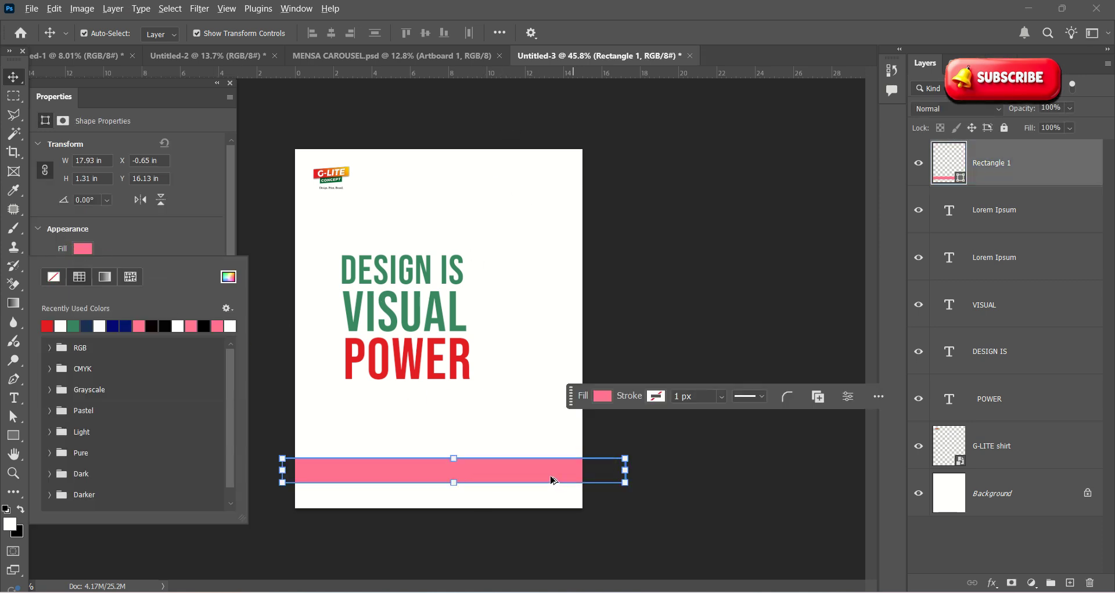
alt+scroll(436, 328, up, 2)
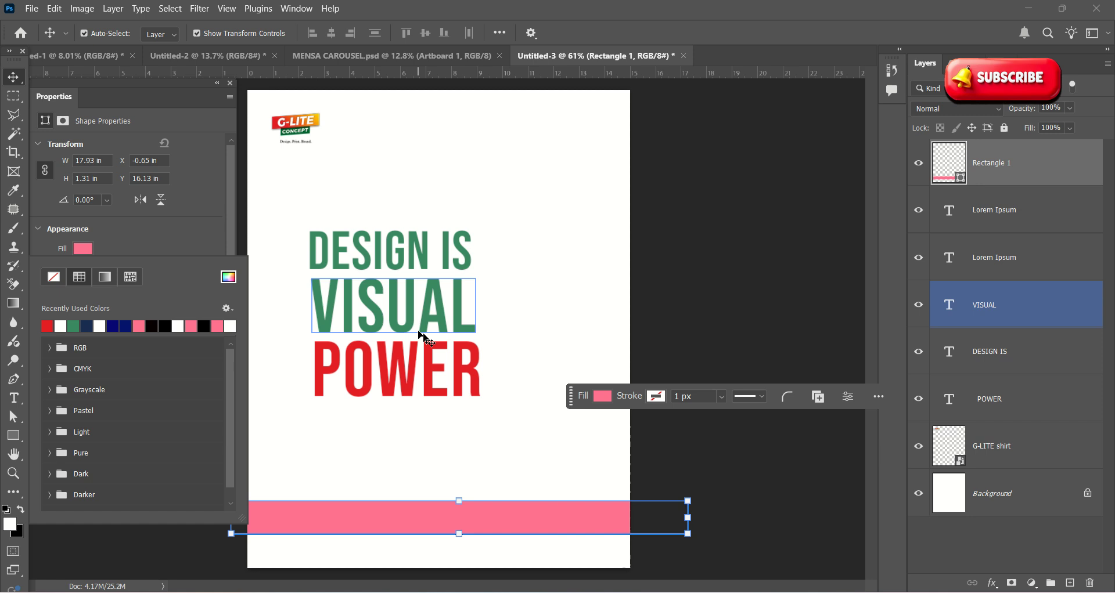
click(604, 397)
click(608, 395)
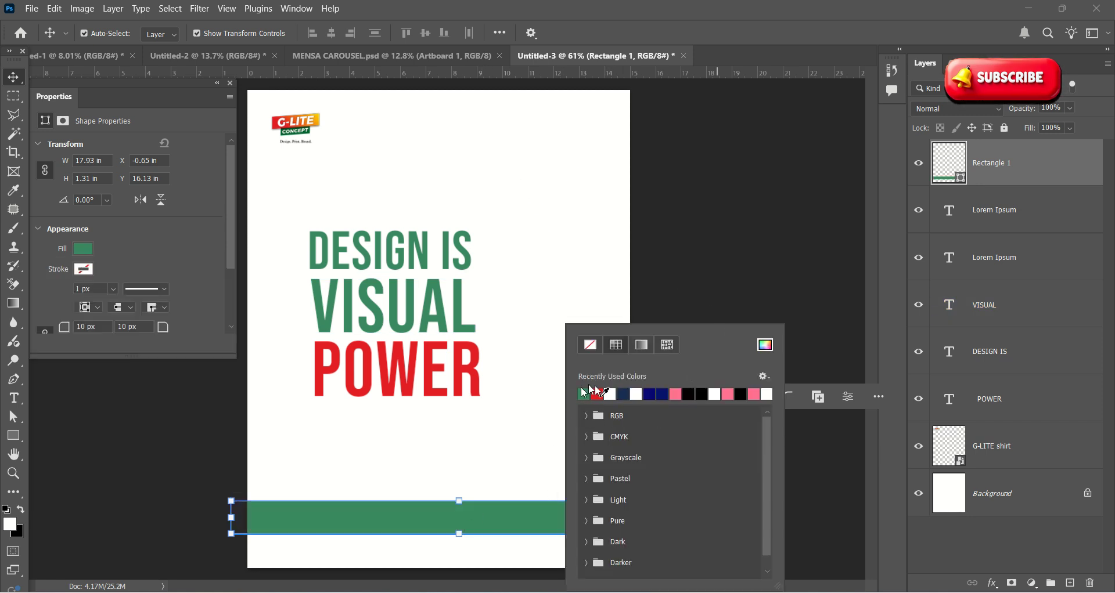
click(16, 79)
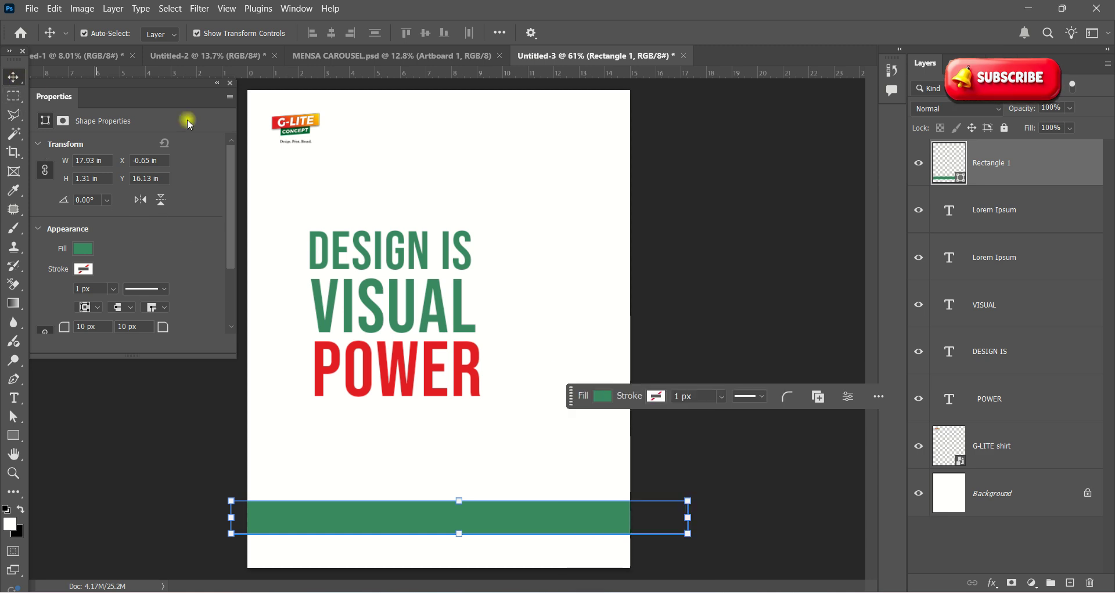
click(756, 194)
scroll(754, 201, down, 3)
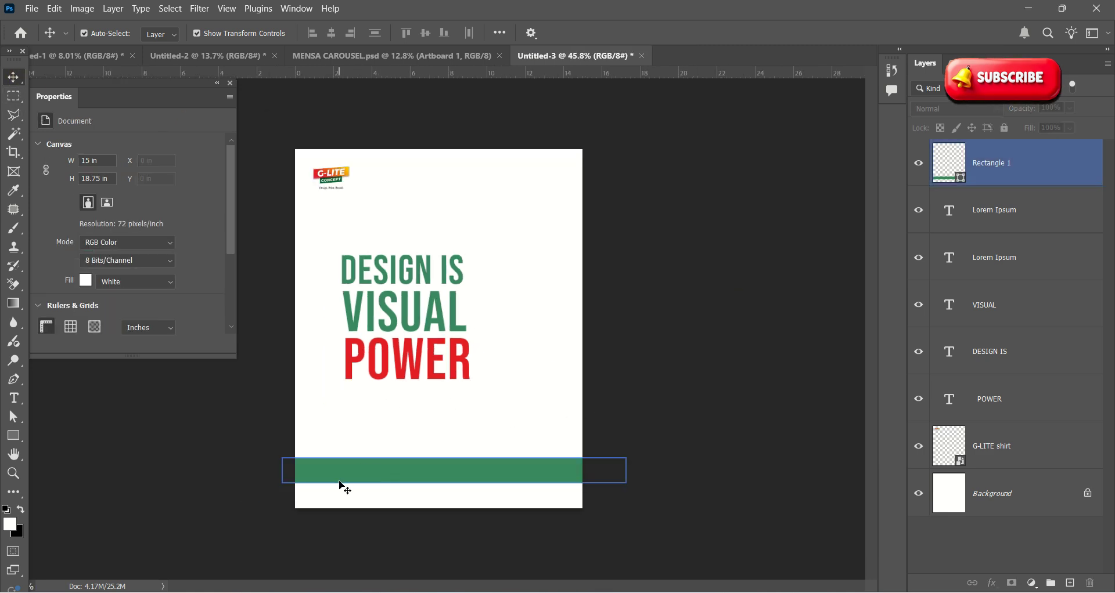
scroll(406, 500, up, 1)
Step: Duplicate DESIGN IS onto the green bar and shrink the copy to its left side
click(373, 253)
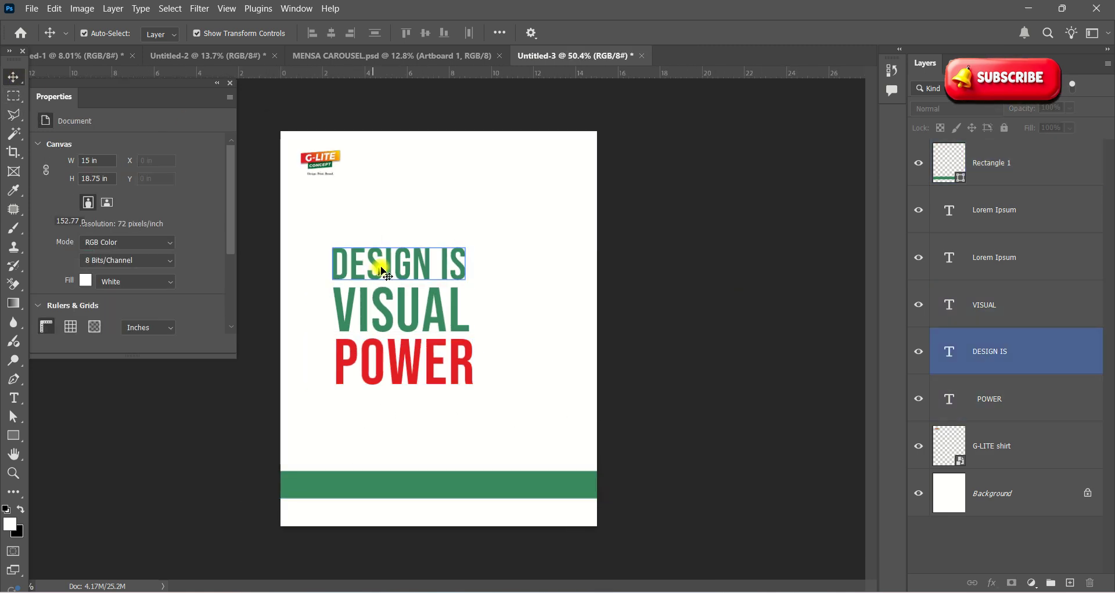
drag(378, 271, 366, 490)
scroll(384, 453, up, 3)
scroll(348, 482, down, 3)
scroll(348, 560, up, 5)
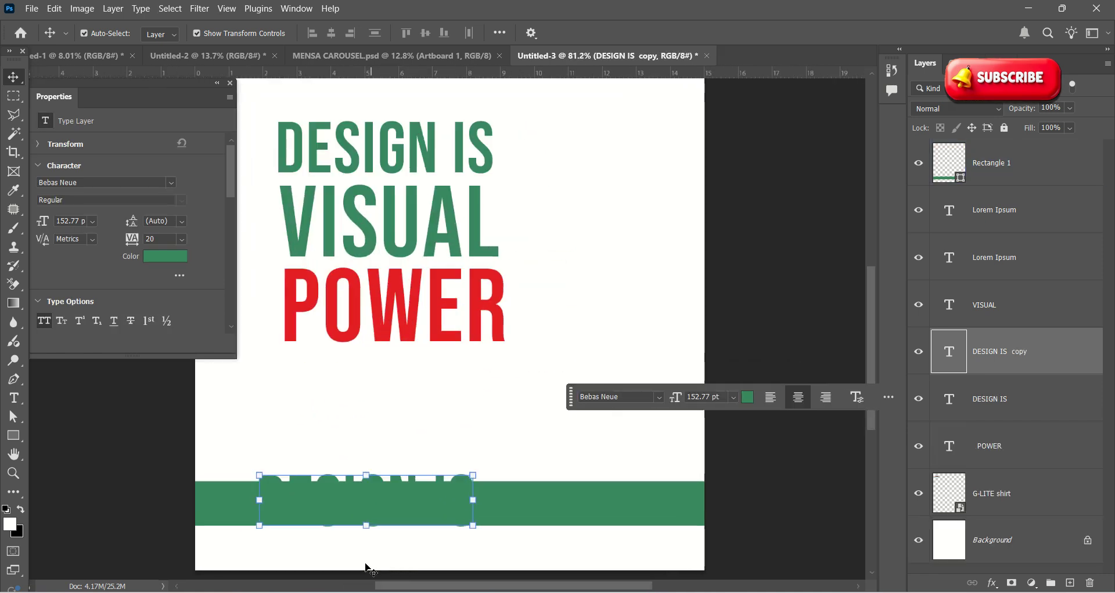
drag(530, 443, 418, 472)
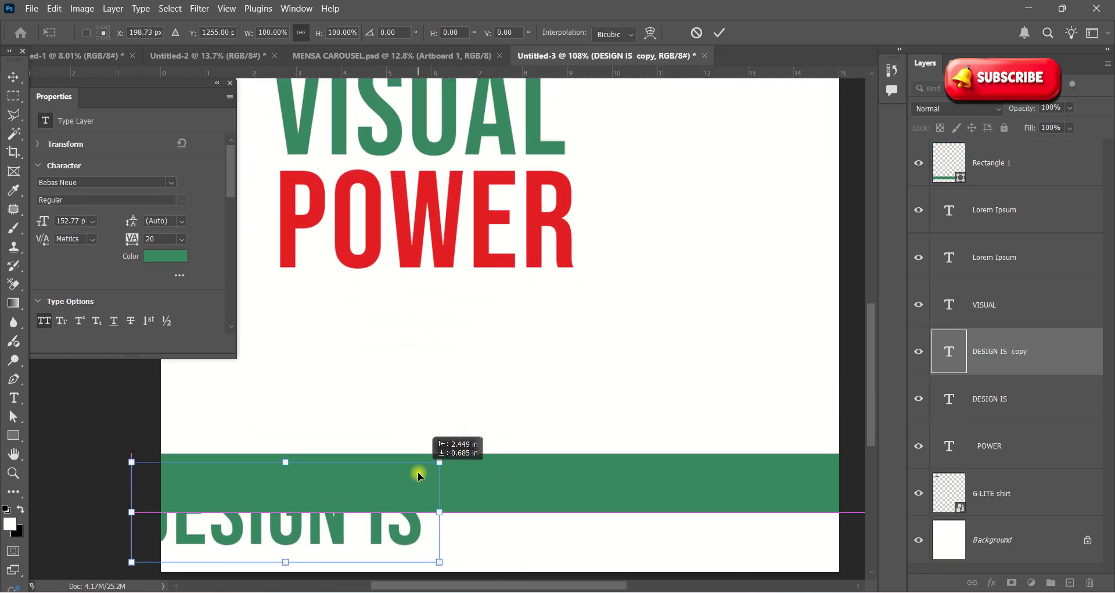
drag(438, 559, 280, 496)
key(Return)
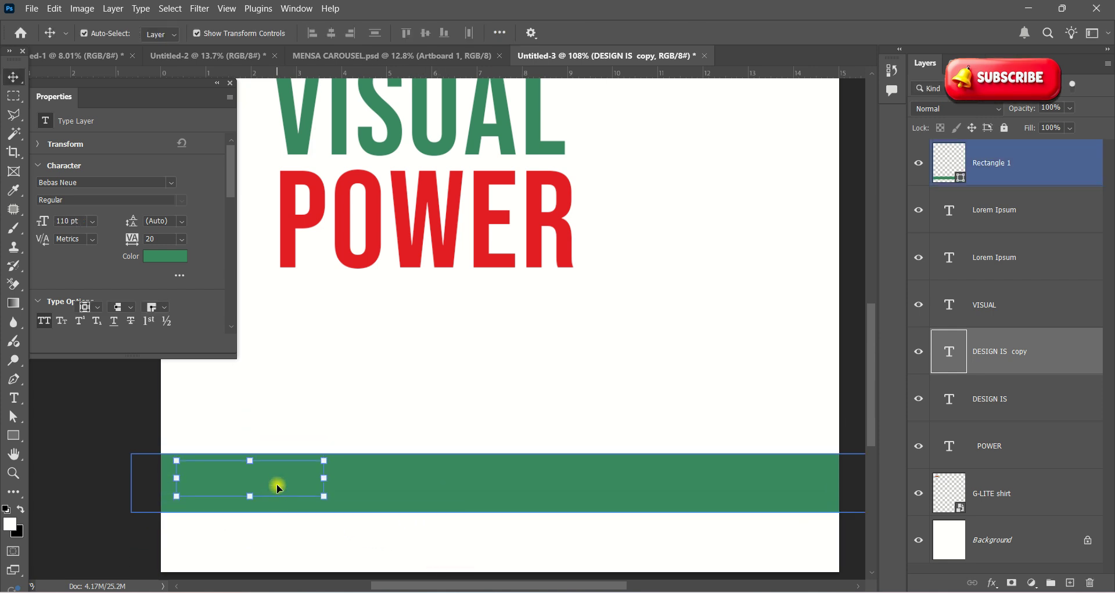
Step: Try a Free Transform on the green rectangle, then undo the move
click(277, 487)
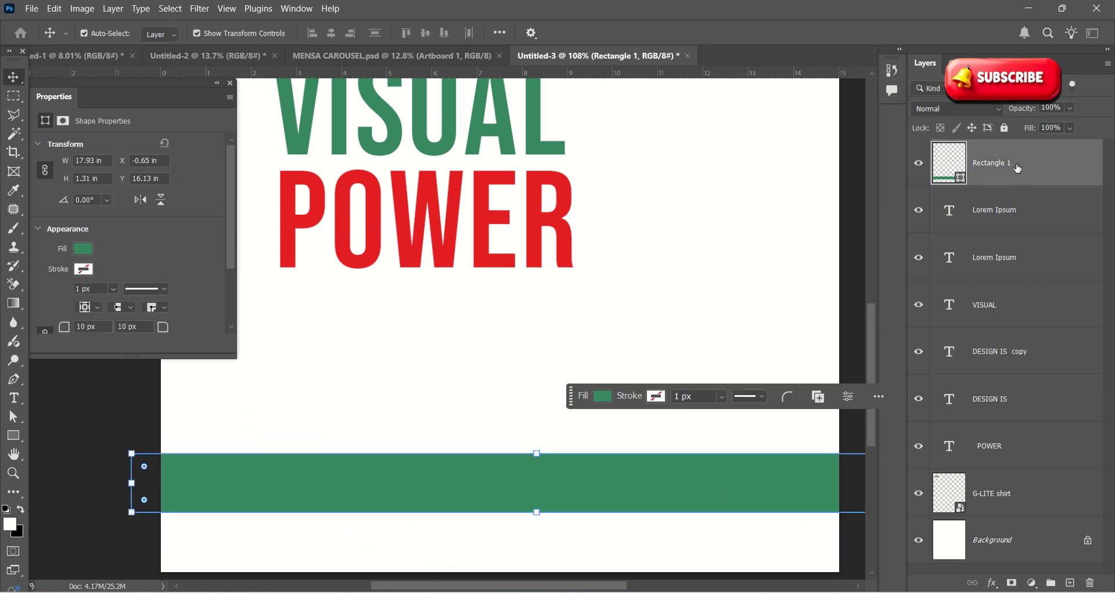
key(ctrl+z)
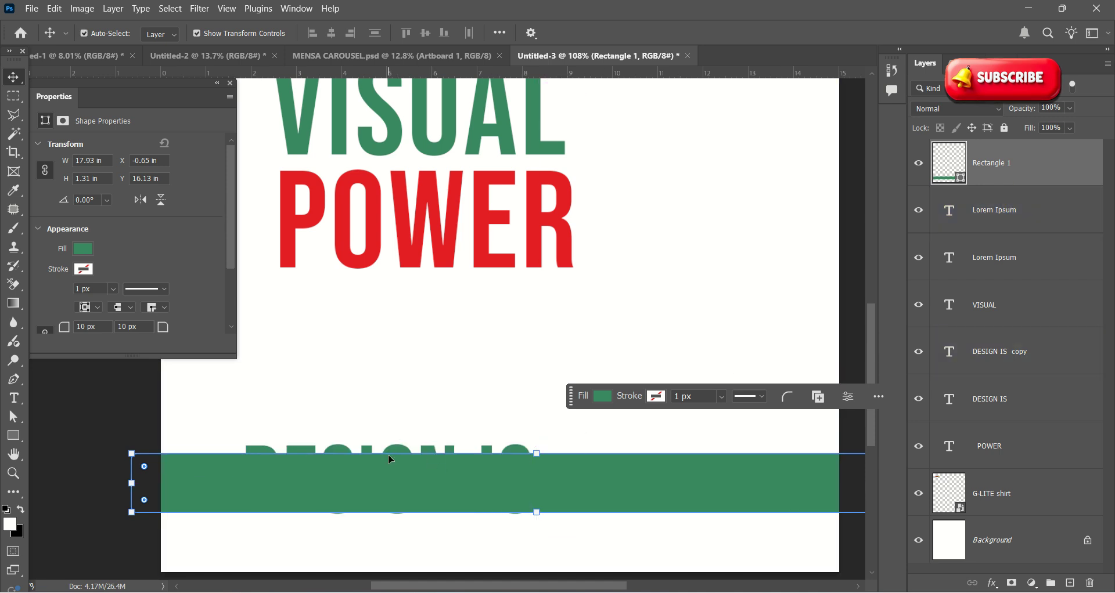
key(ctrl+t)
key(Return)
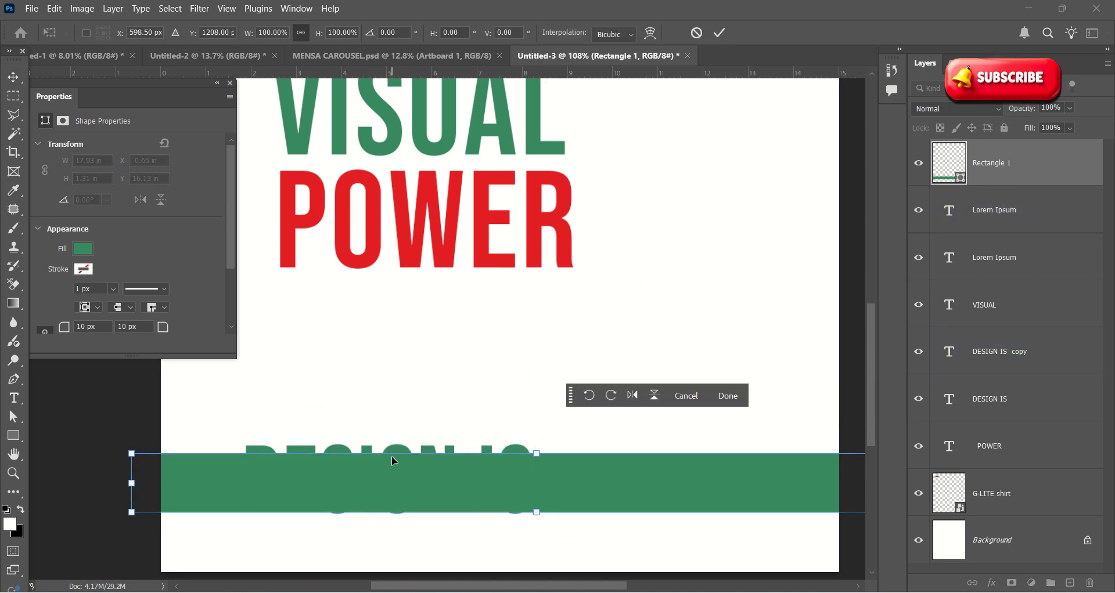
drag(392, 456, 370, 480)
key(ctrl+z)
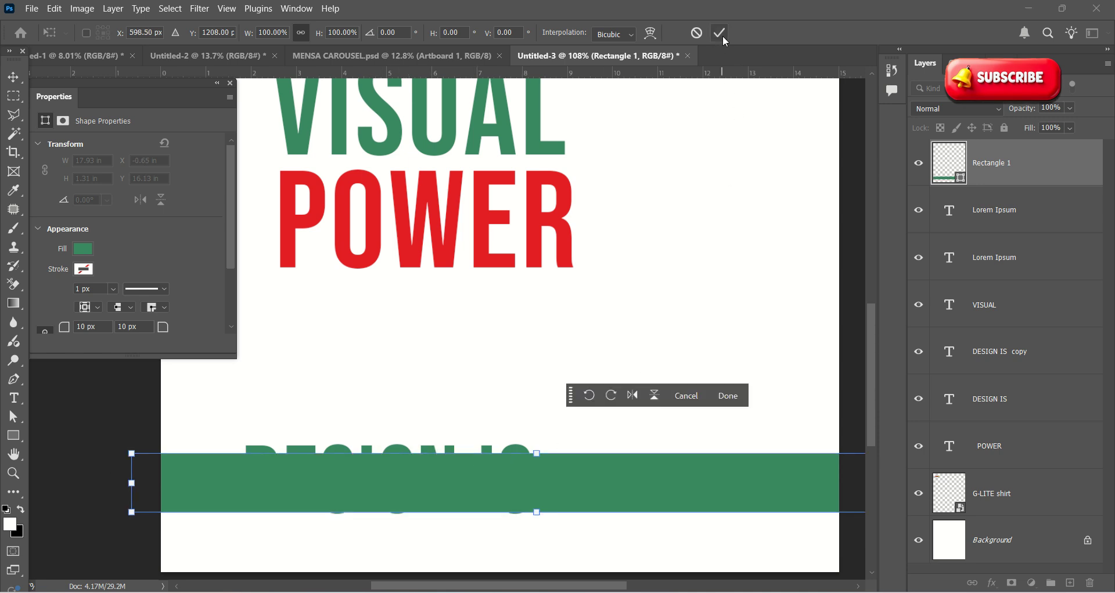
click(721, 36)
click(418, 450)
click(722, 36)
Step: Delete the DESIGN IS copy, fit the page in view, then restore the copy
click(429, 450)
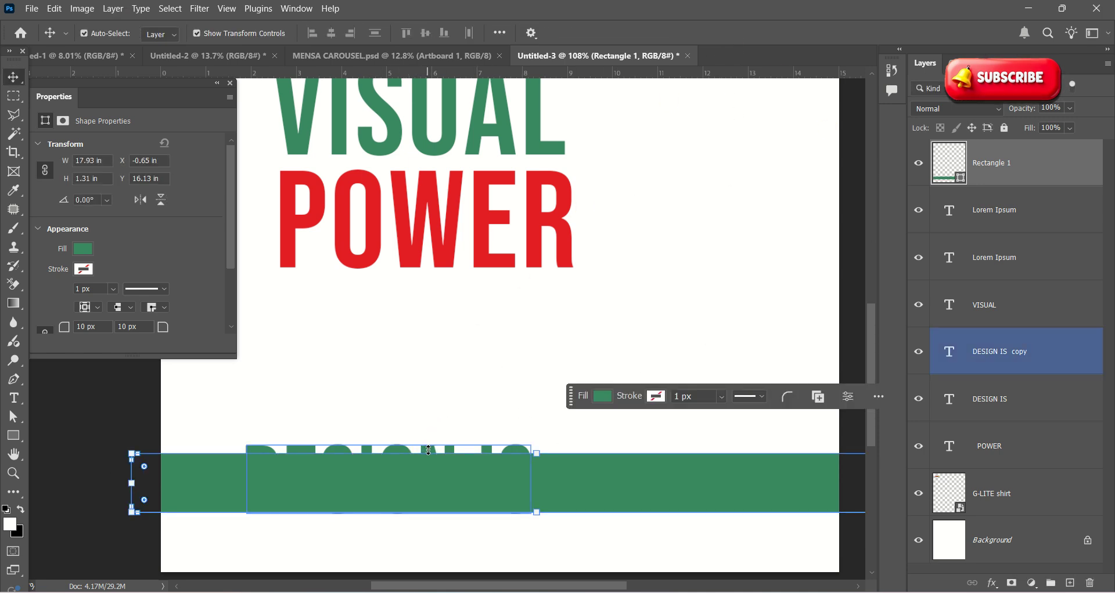
key(Delete)
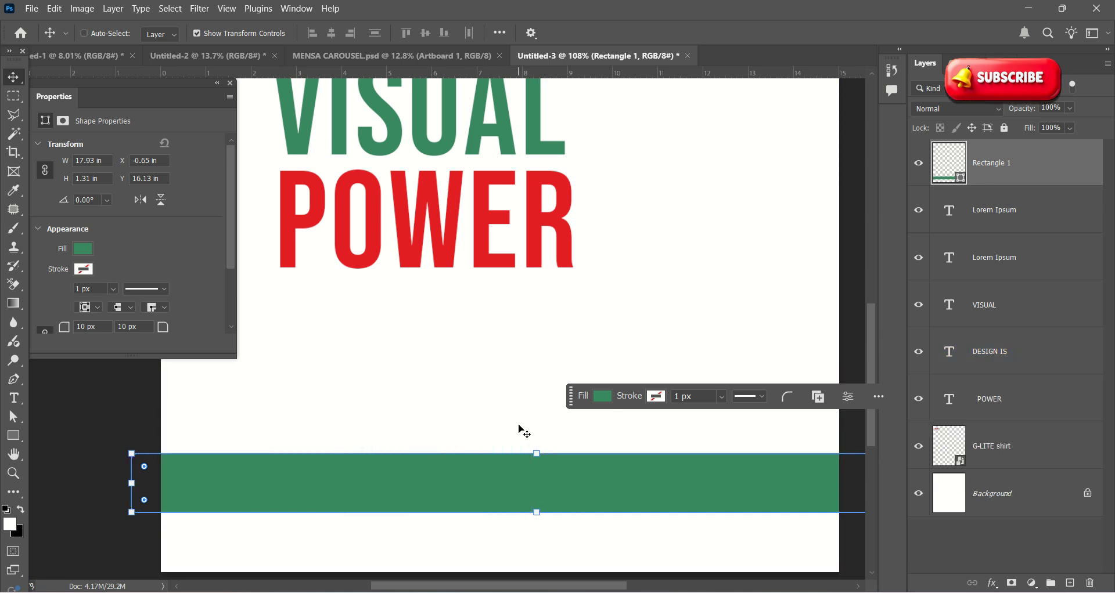
key(ctrl+0)
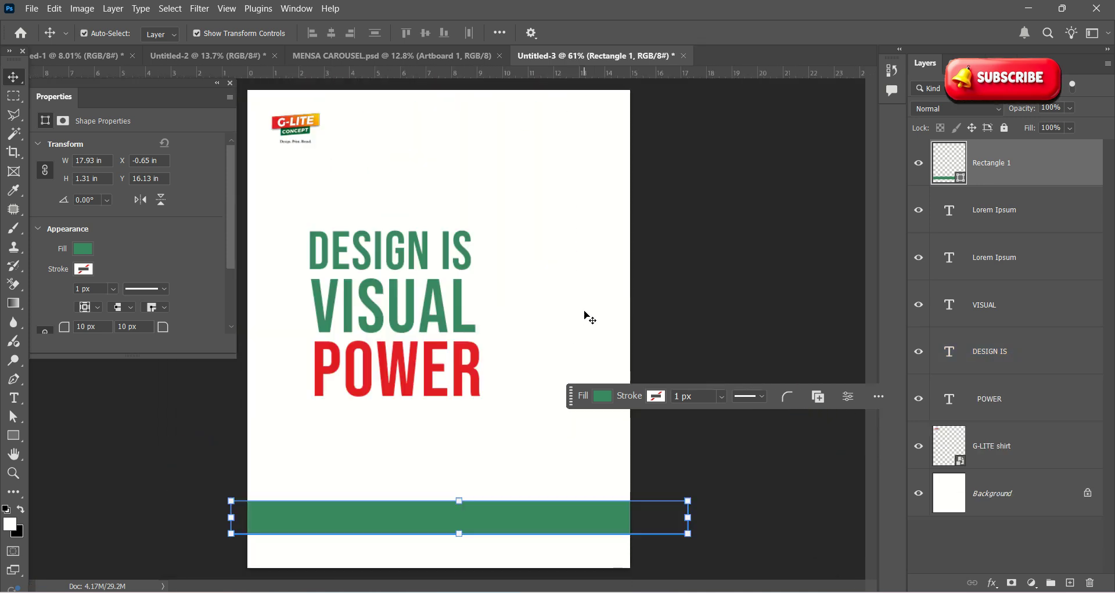
key(ctrl+z)
key(ctrl+t)
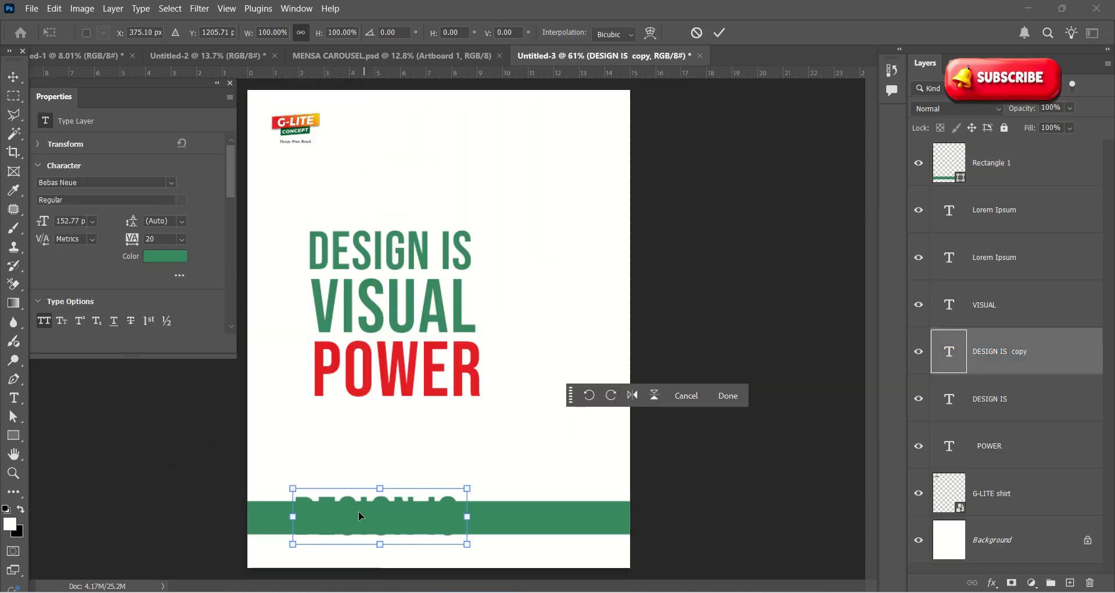
key(Return)
click(380, 515)
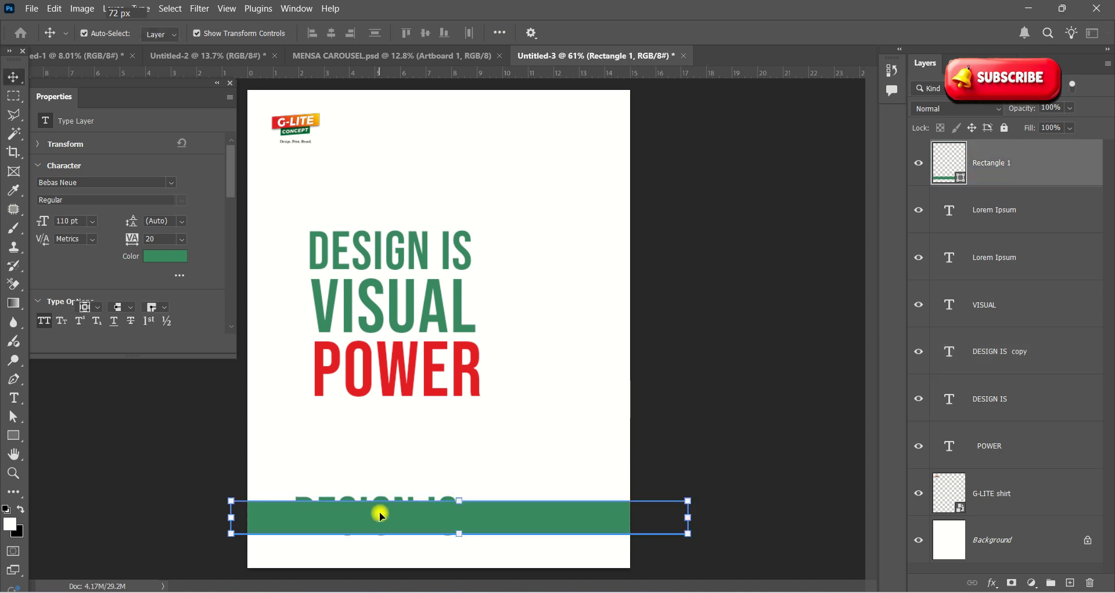
Step: Delete both Lorem Ipsum layers and select the DESIGN IS copy layer
click(1015, 210)
scroll(762, 201, down, 3)
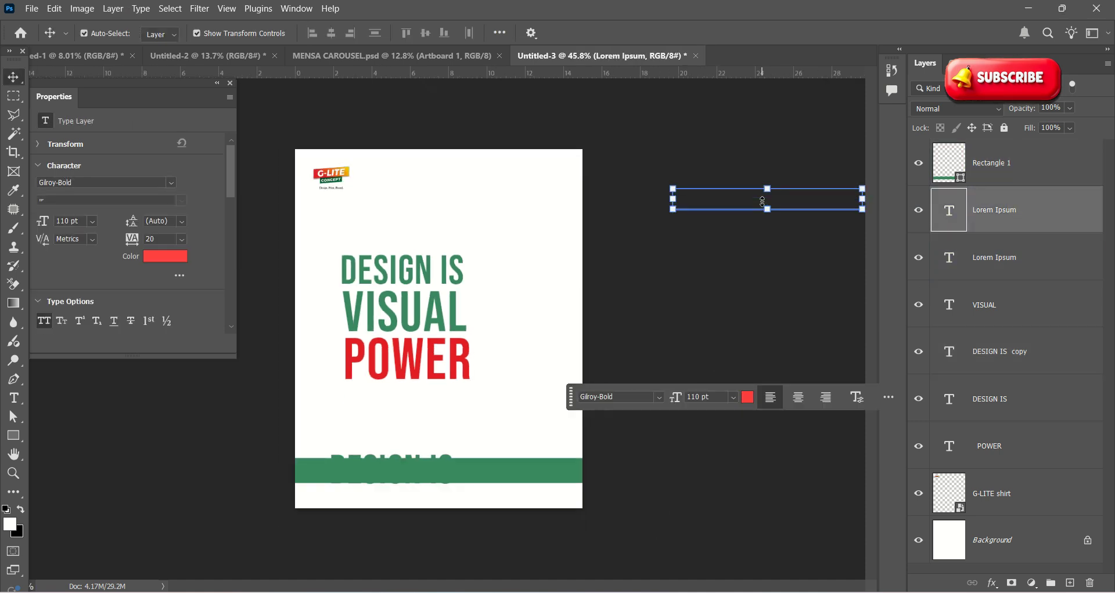
scroll(762, 201, down, 2)
key(Delete)
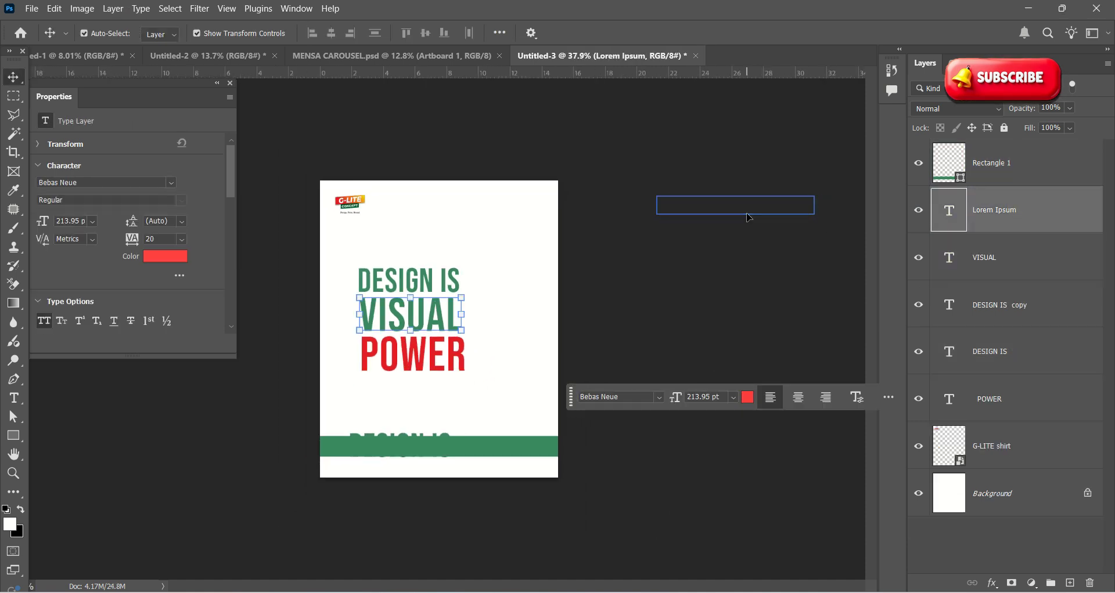
key(Delete)
click(1016, 212)
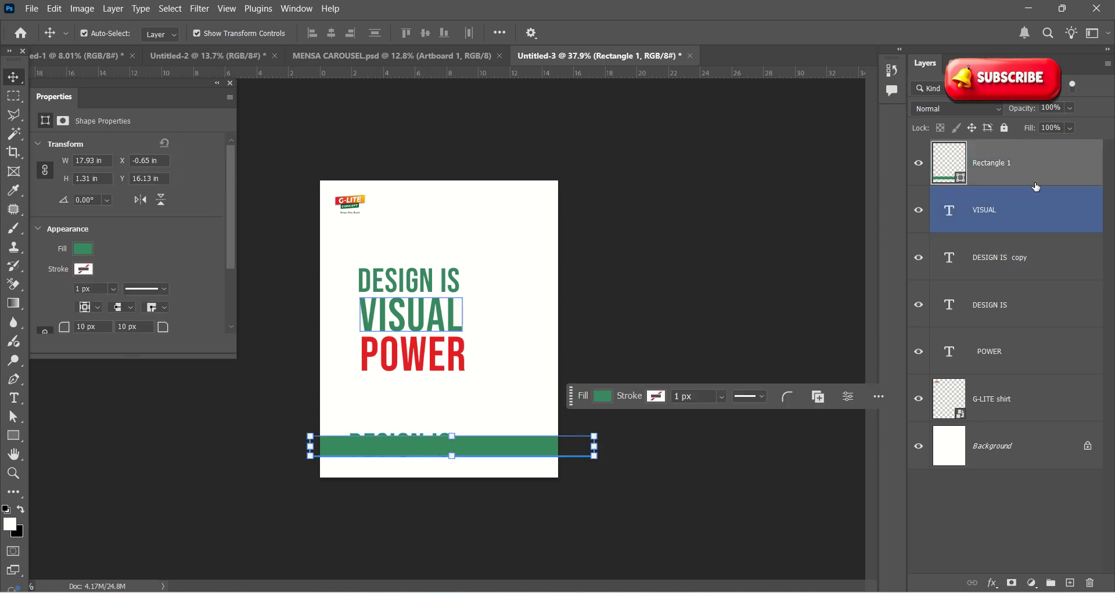
click(1008, 259)
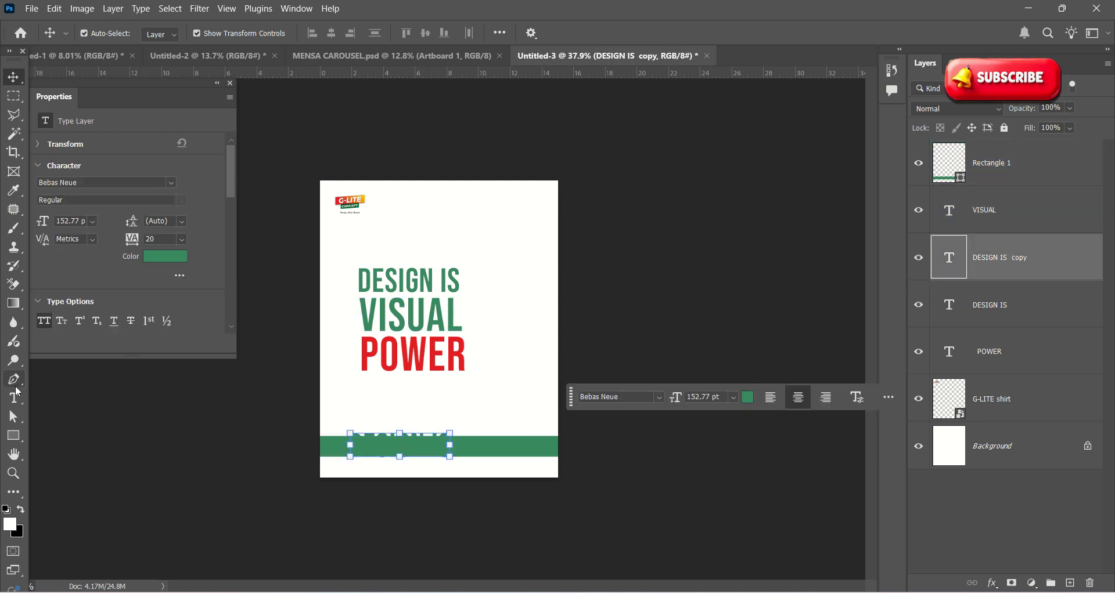
Step: Make the DESIGN IS copy text white (#ffffff) and move its layer to the top
click(14, 399)
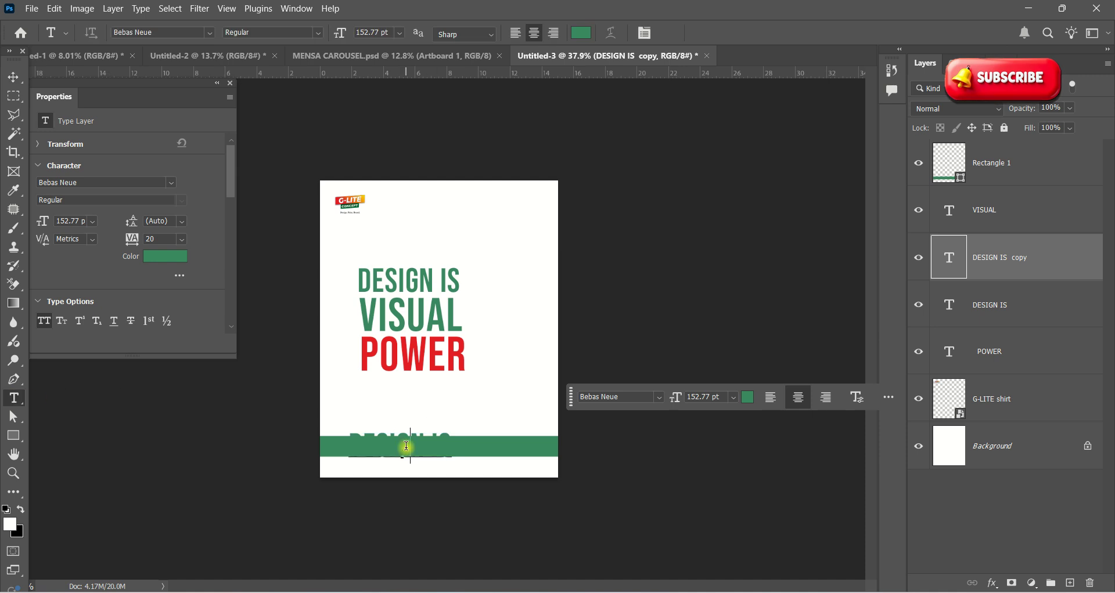
key(ctrl+a)
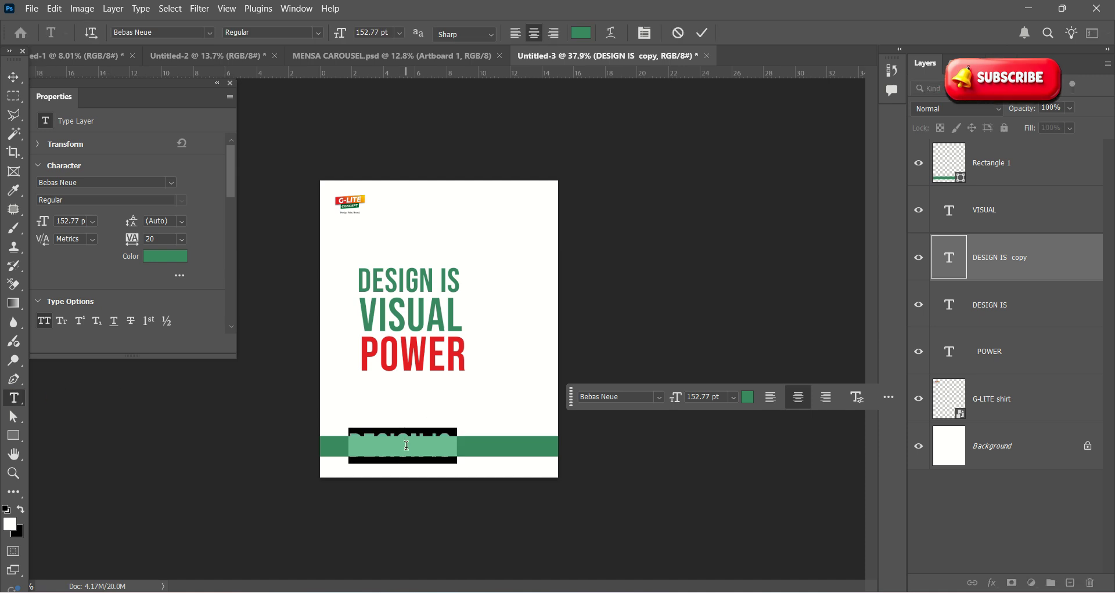
click(580, 33)
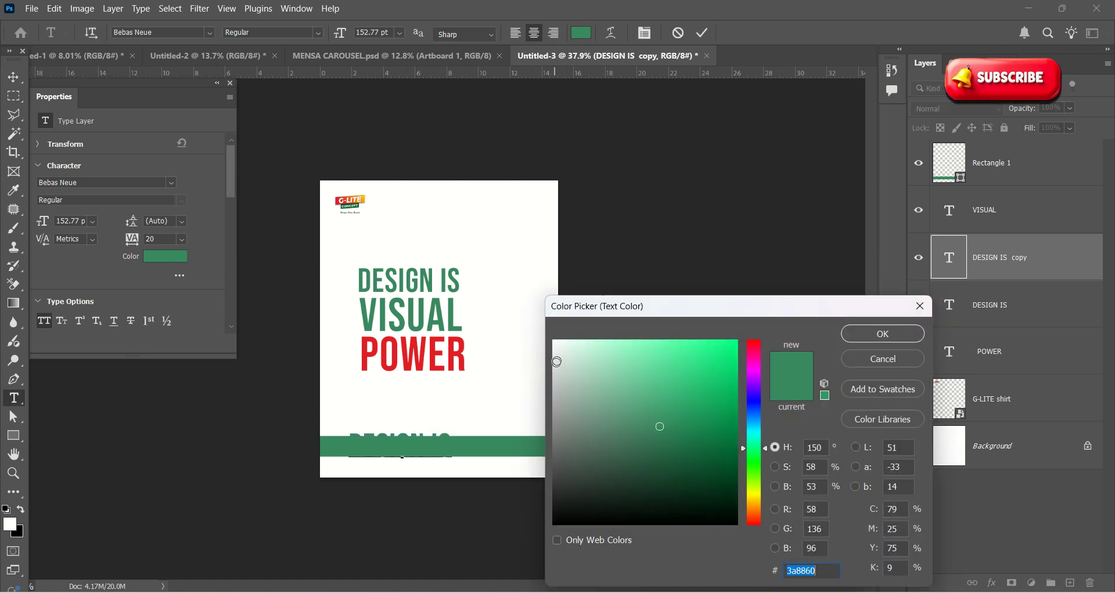
drag(556, 362, 547, 330)
click(874, 335)
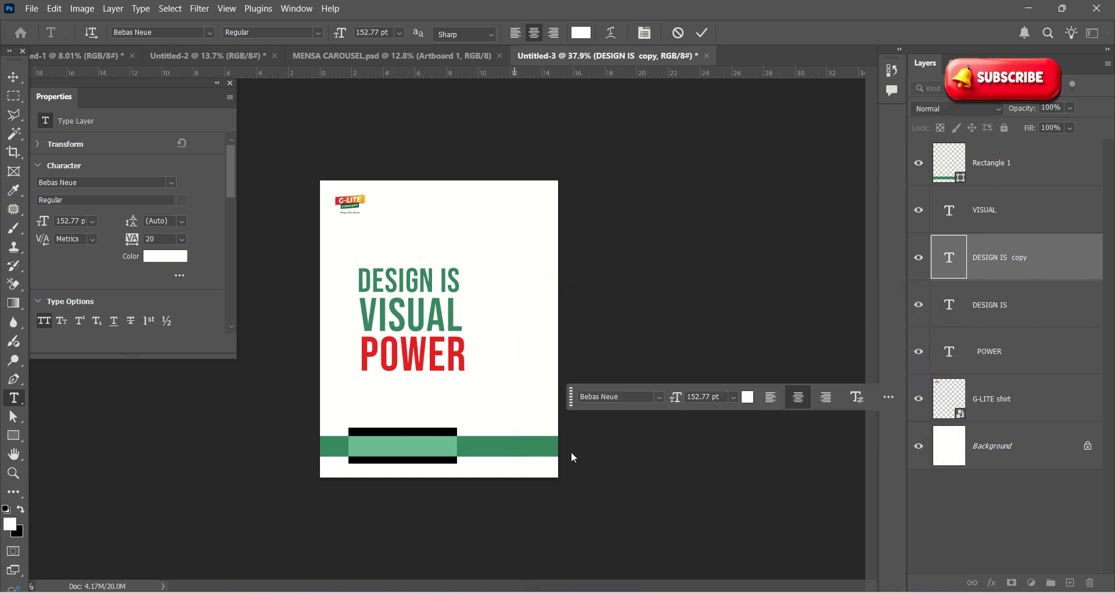
drag(1004, 253, 1005, 148)
Step: Scale the white text down to 50.38 pt and centre it inside the green band
key(ctrl+plus)
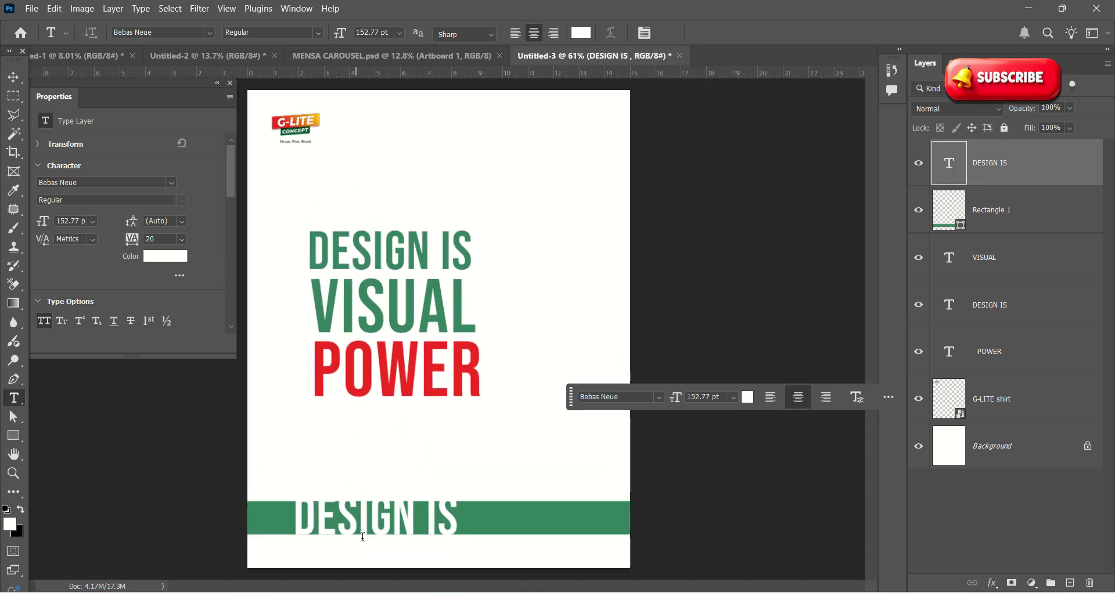
key(v)
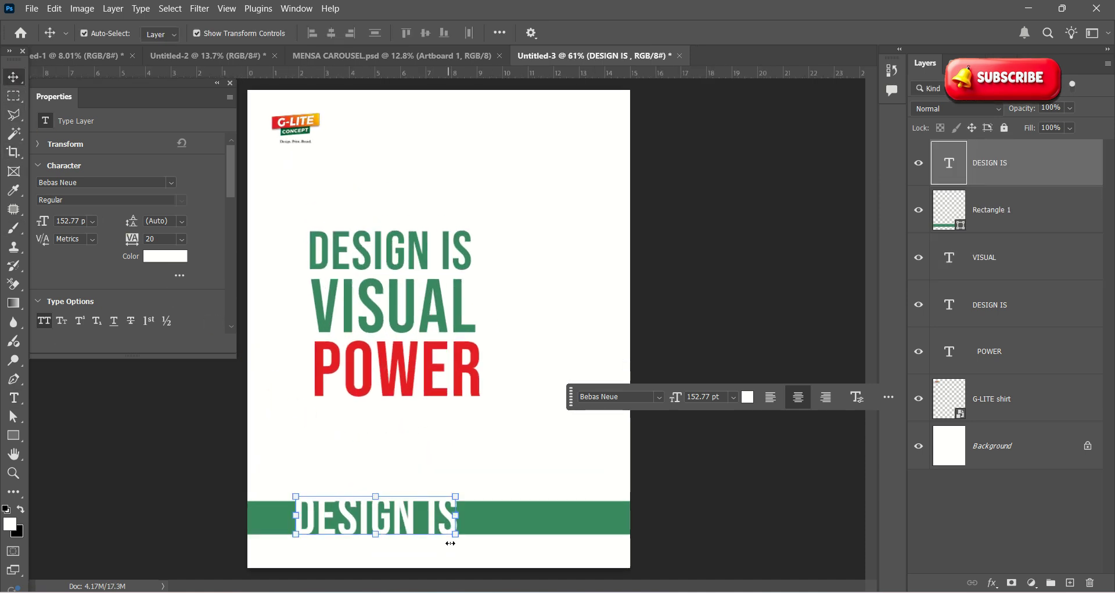
drag(464, 530, 379, 521)
key(ctrl+plus)
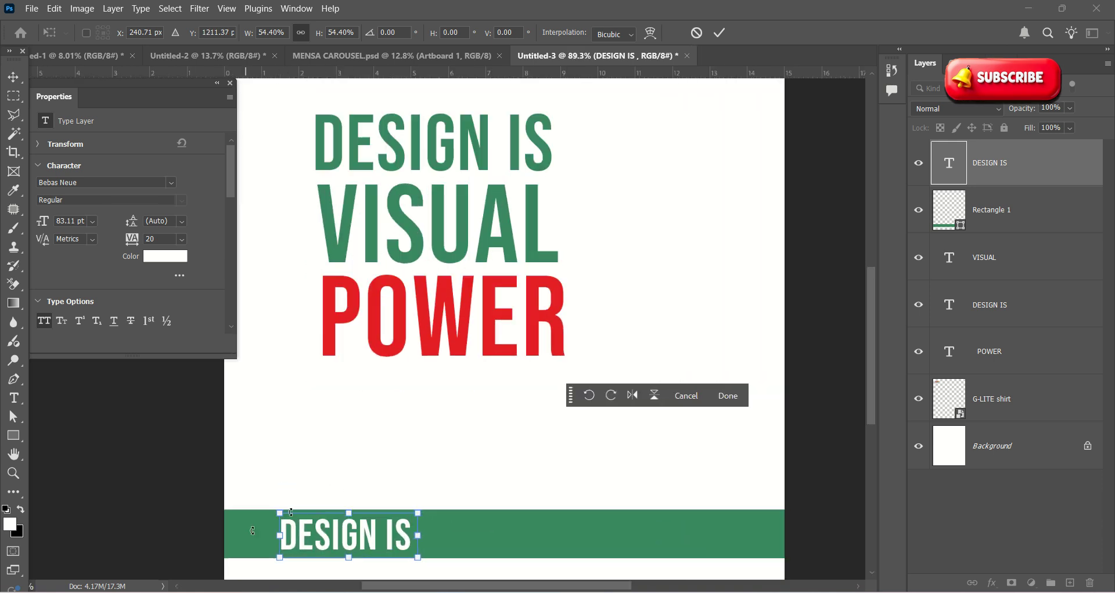
scroll(331, 465, down, 5)
scroll(319, 511, up, 10)
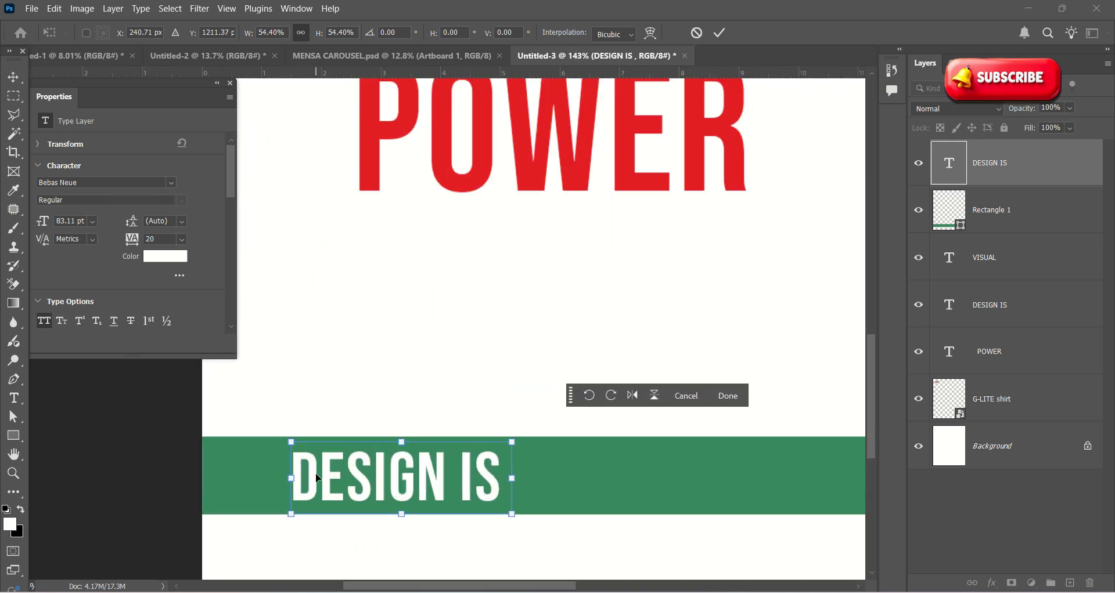
scroll(317, 474, up, 1)
drag(553, 521, 448, 488)
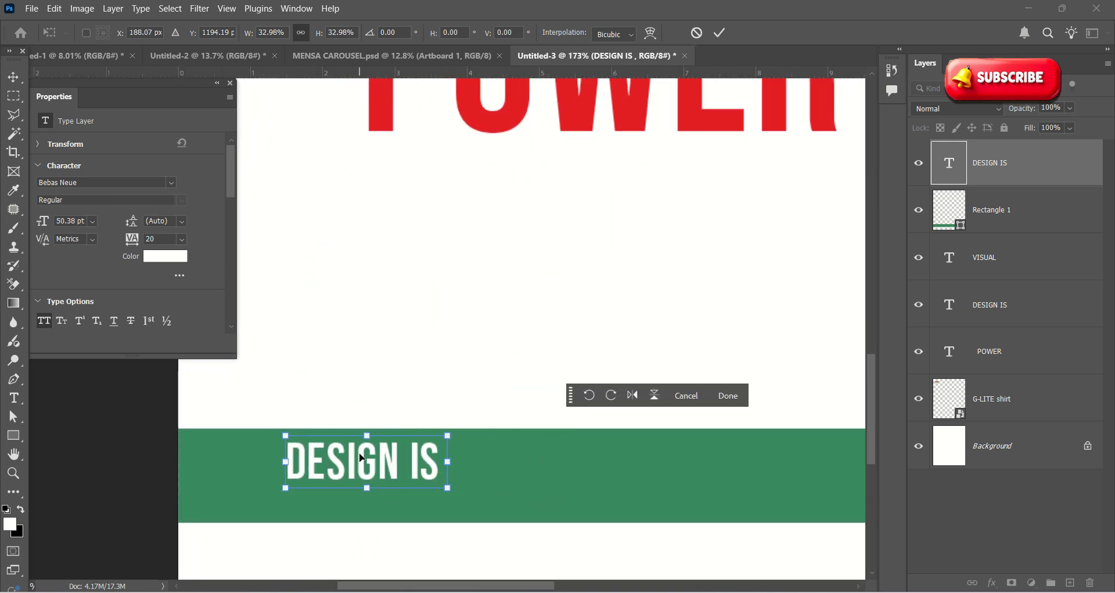
drag(387, 460, 391, 473)
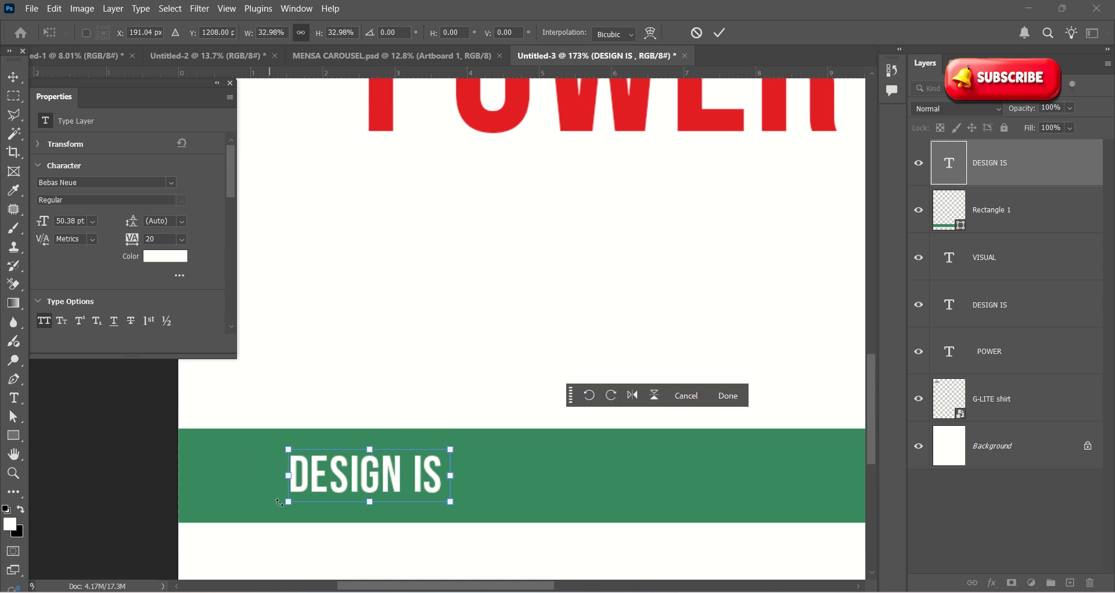
double_click(337, 474)
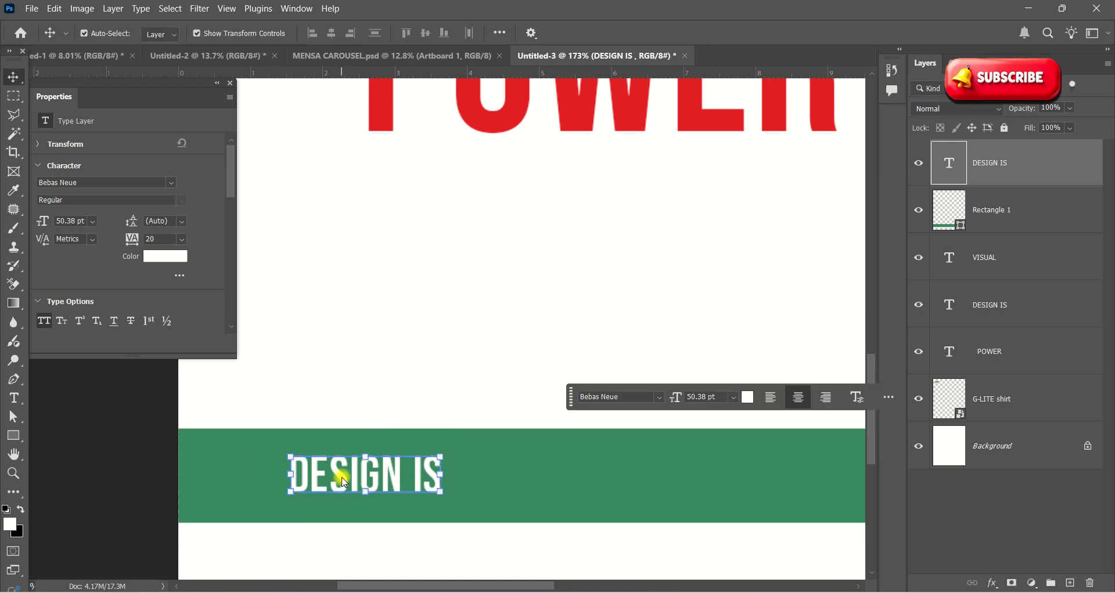
double_click(383, 464)
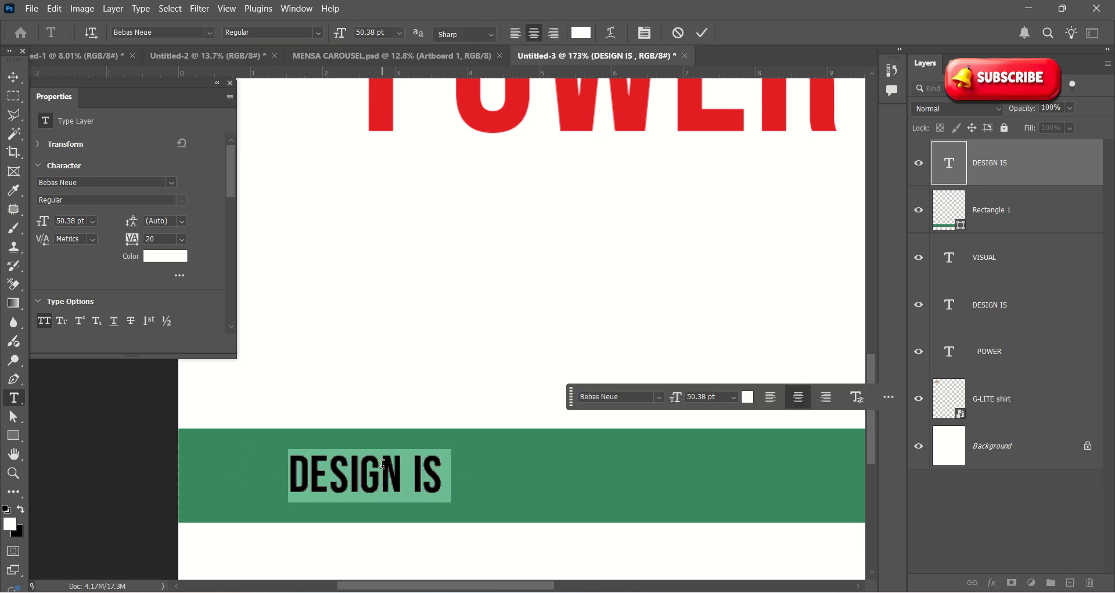
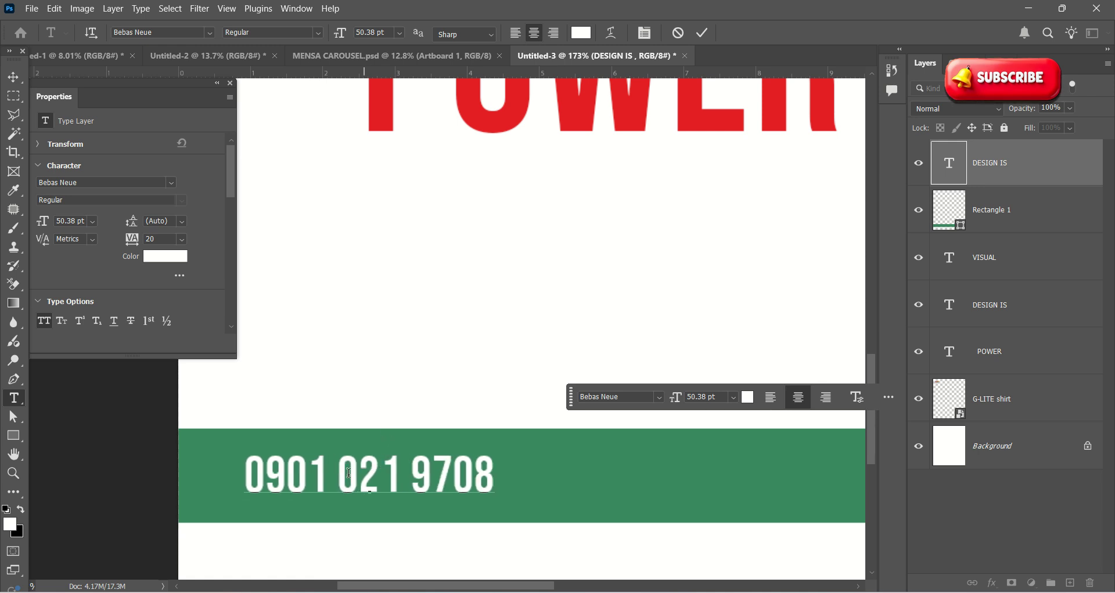
Step: Replace the band text with the contact phone number and commit it
click(710, 36)
key(v)
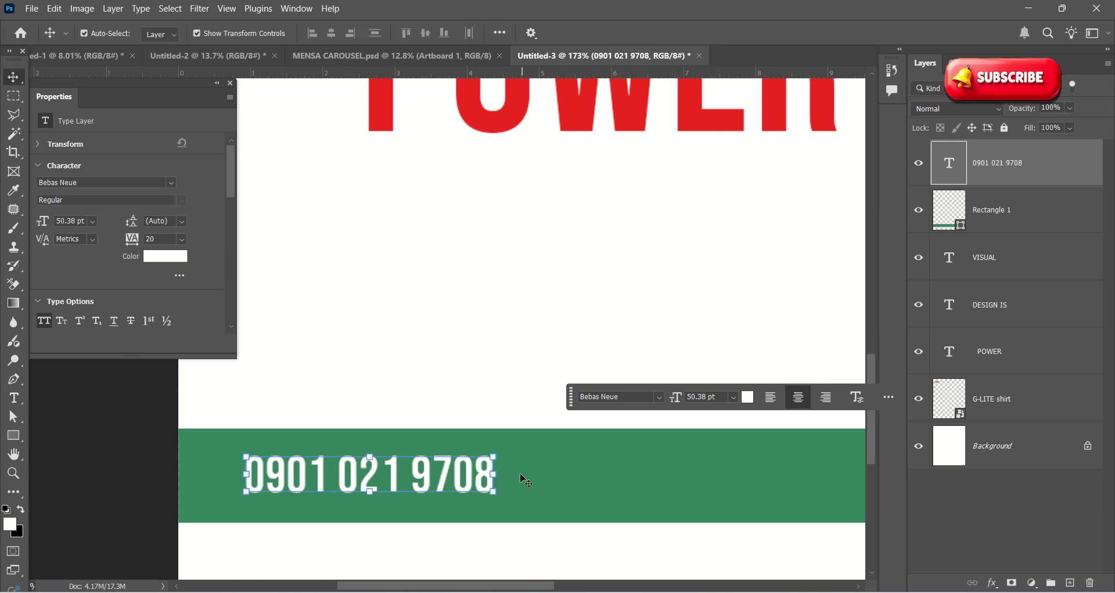
scroll(514, 464, down, 3)
Step: Deselect the phone number text layer and collapse the Properties panel
click(286, 434)
scroll(429, 456, down, 4)
click(429, 457)
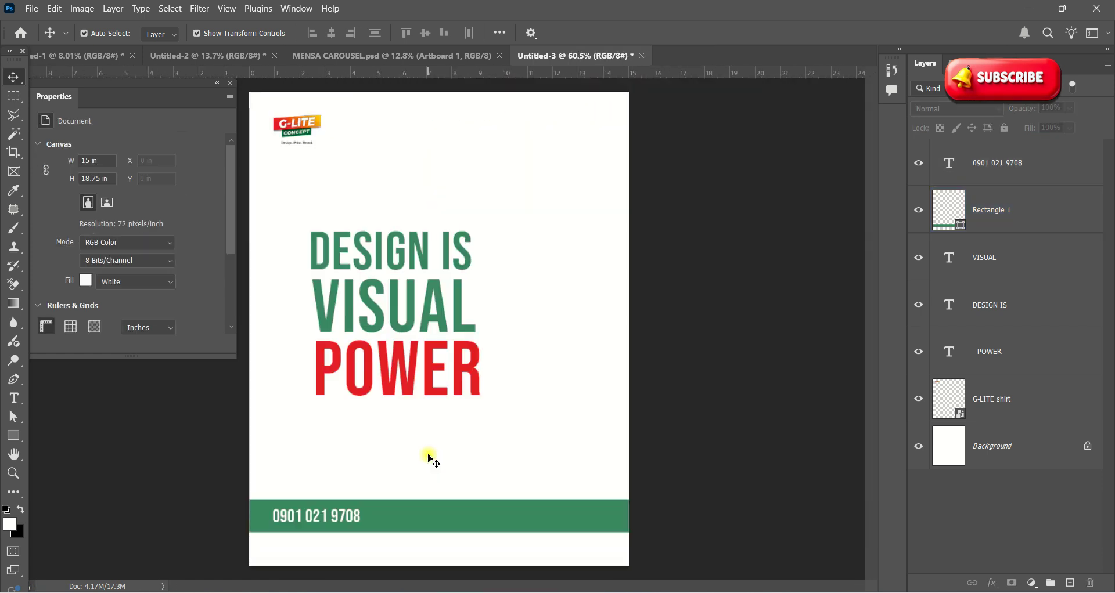
scroll(437, 424, down, 3)
scroll(527, 360, down, 2)
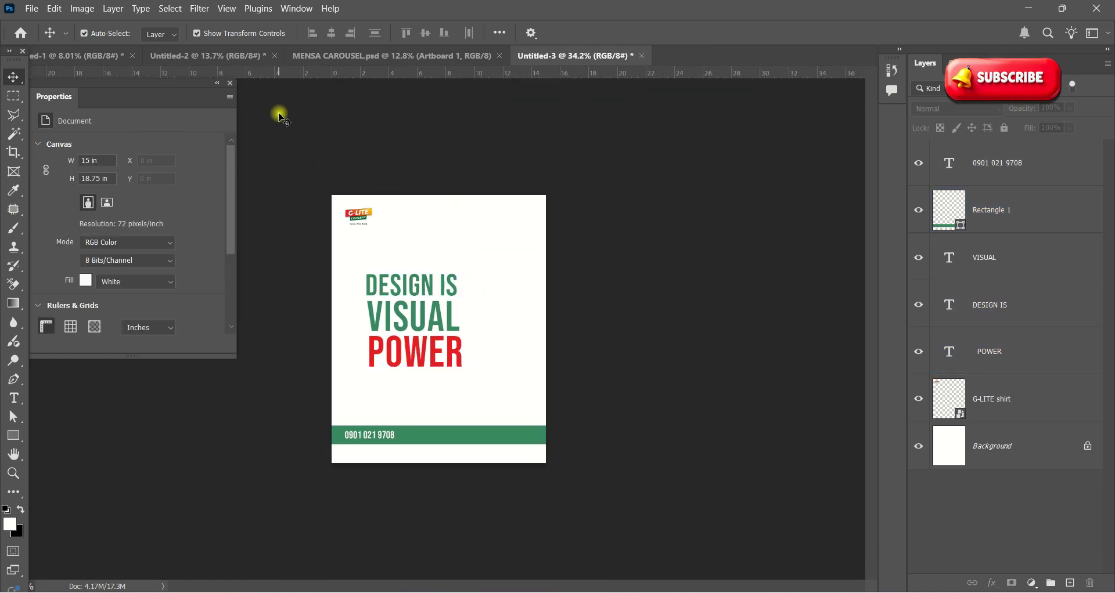
click(217, 83)
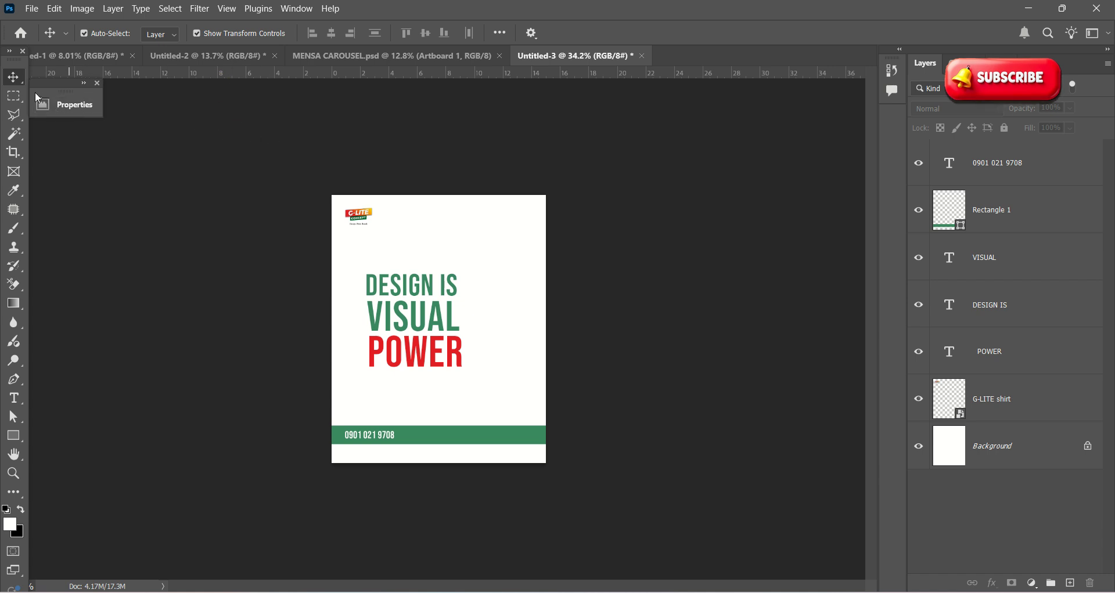
Step: Draw Artboard 1 exactly over the 15 × 18.75 in poster canvas, then return to the Move tool
drag(13, 76, 72, 91)
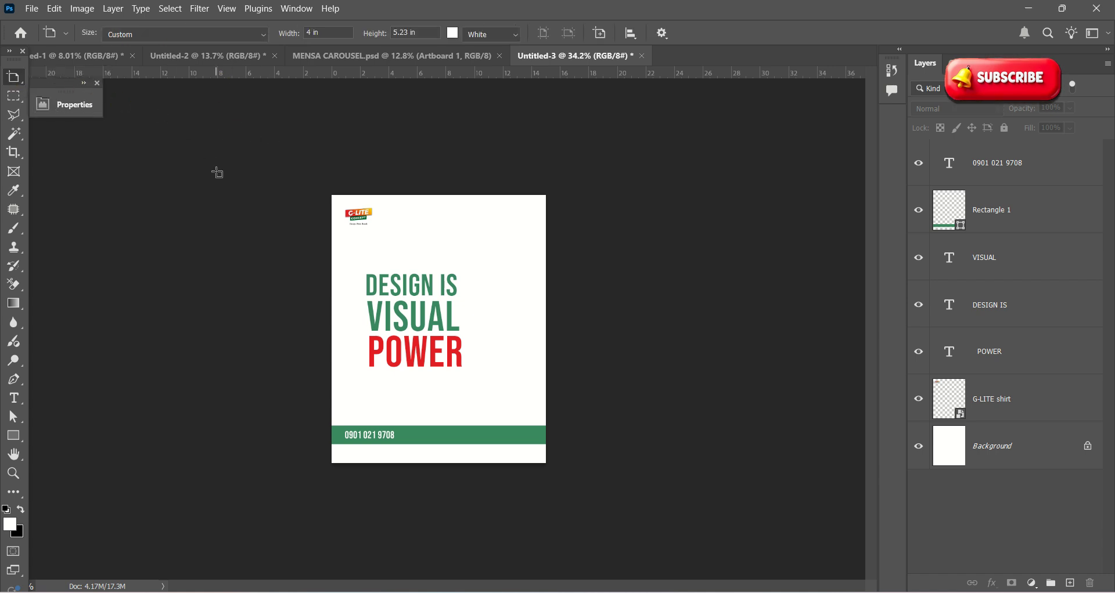
scroll(449, 218, down, 2)
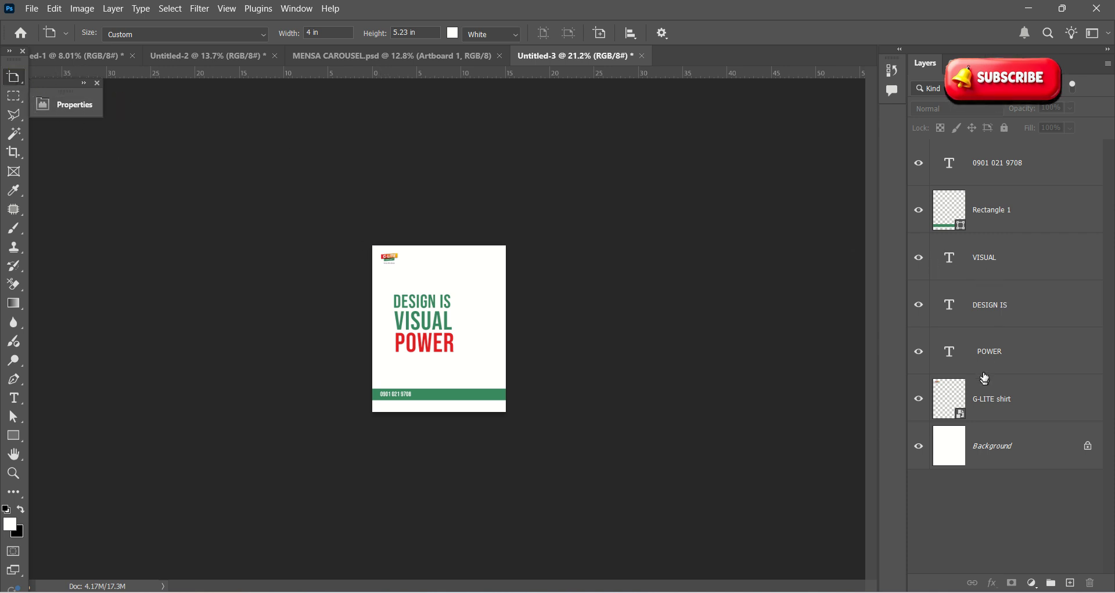
drag(512, 254, 645, 406)
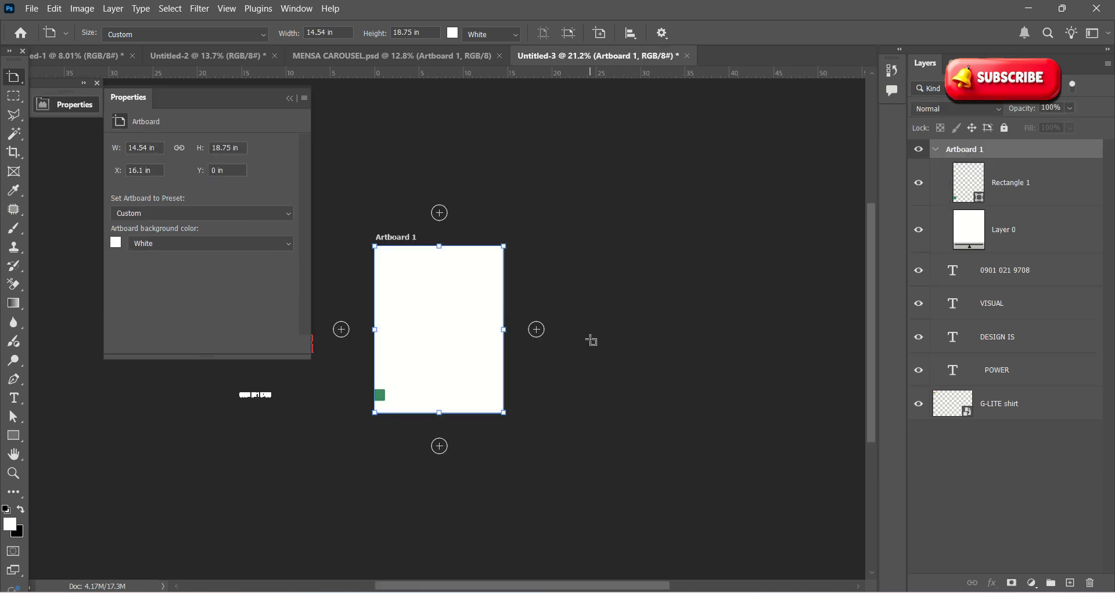
key(ctrl+z)
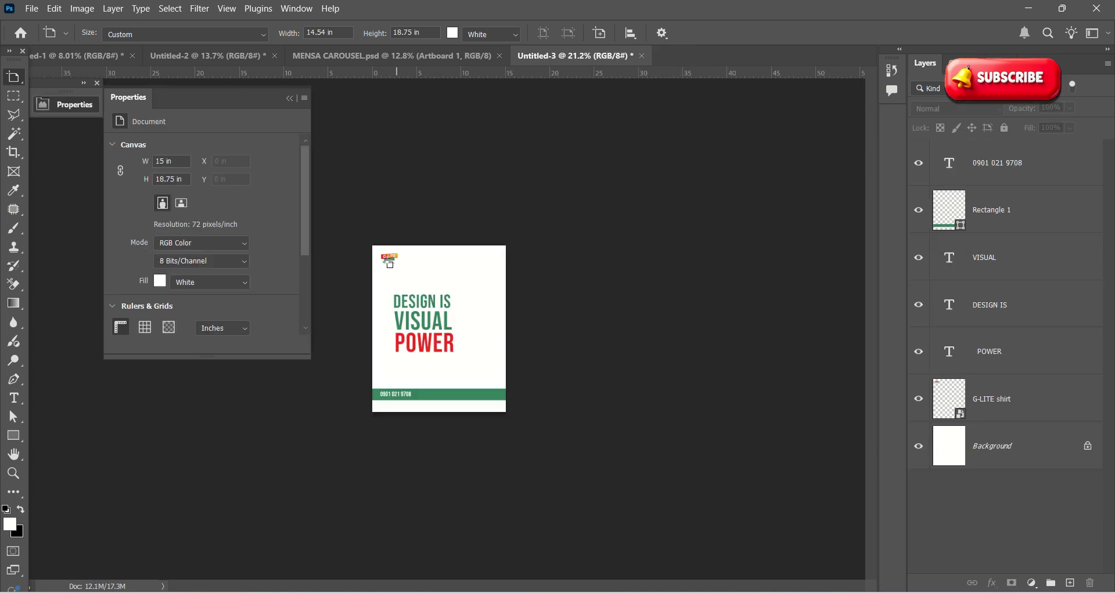
scroll(369, 251, up, 1)
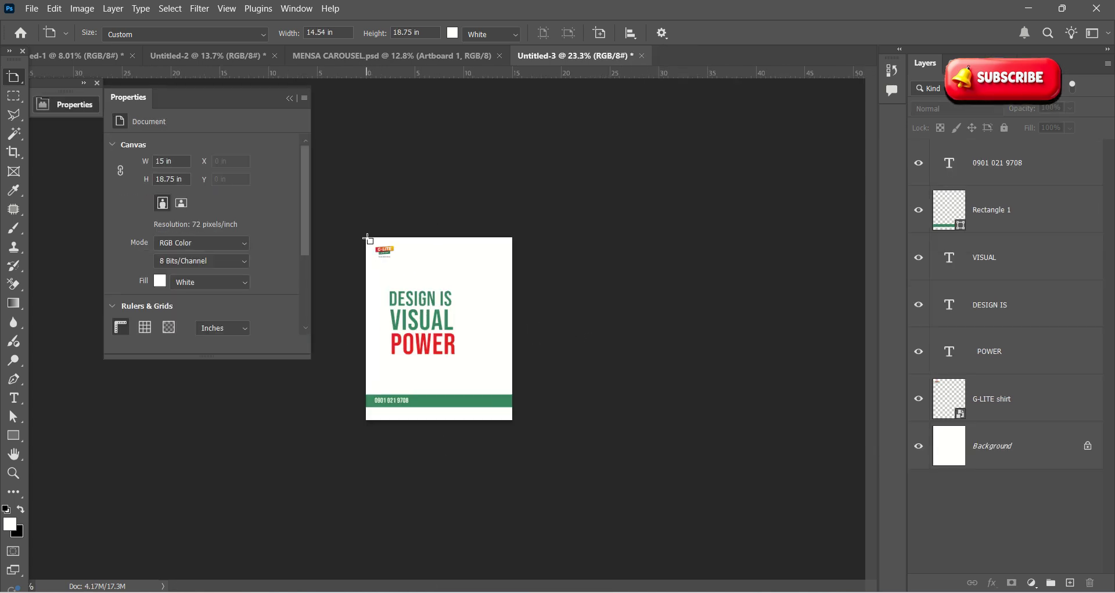
drag(368, 238, 519, 419)
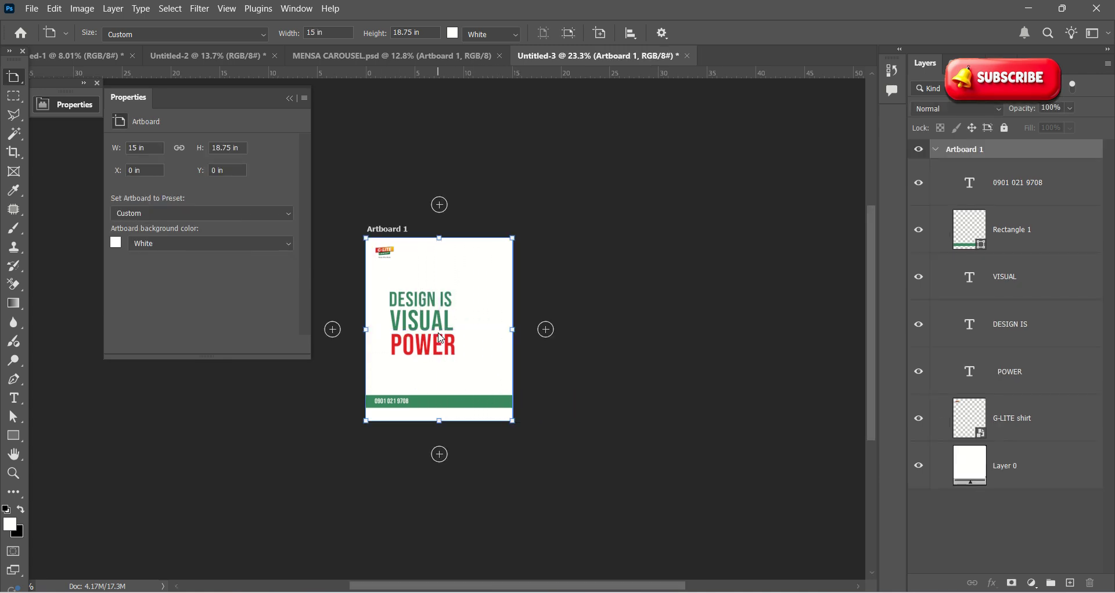
click(21, 81)
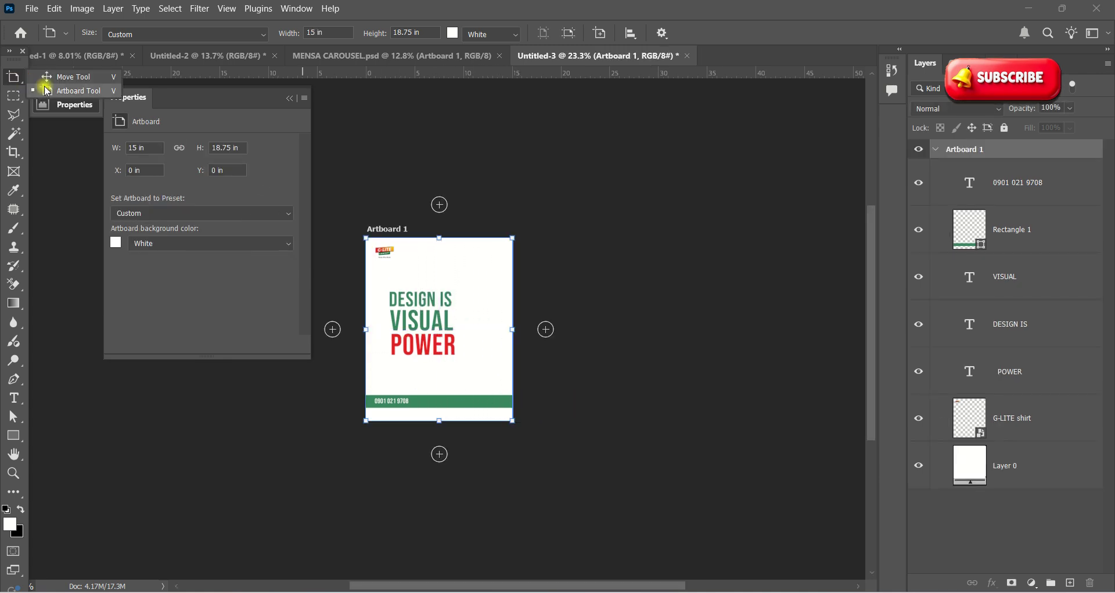
click(64, 76)
click(506, 289)
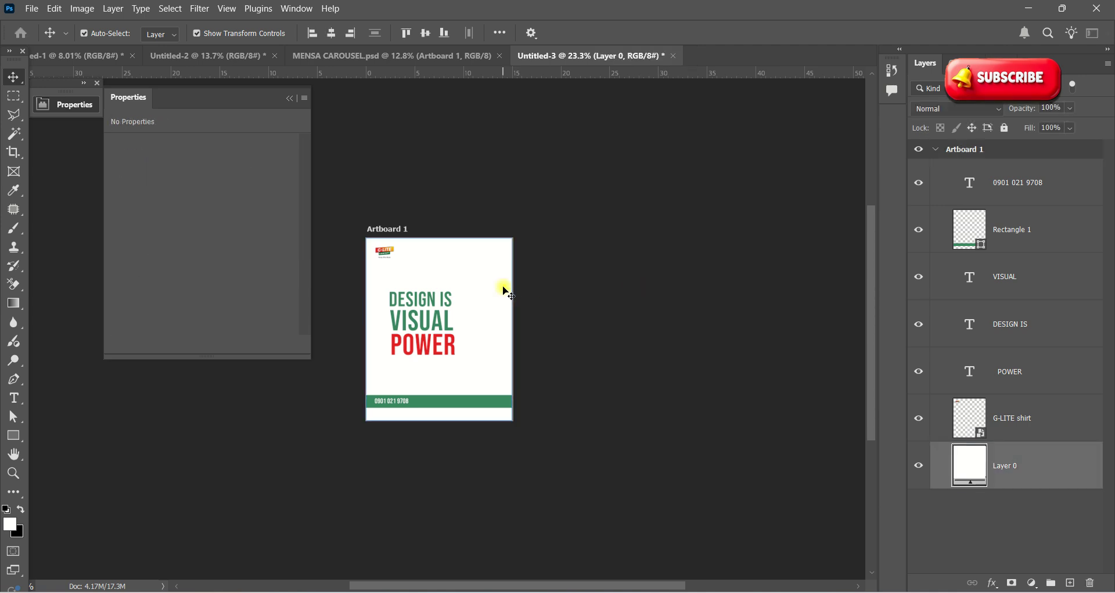
Step: Alt-drag Artboard 1 to the right to create Artboard 1 copy with all its content
right_click(19, 81)
click(66, 91)
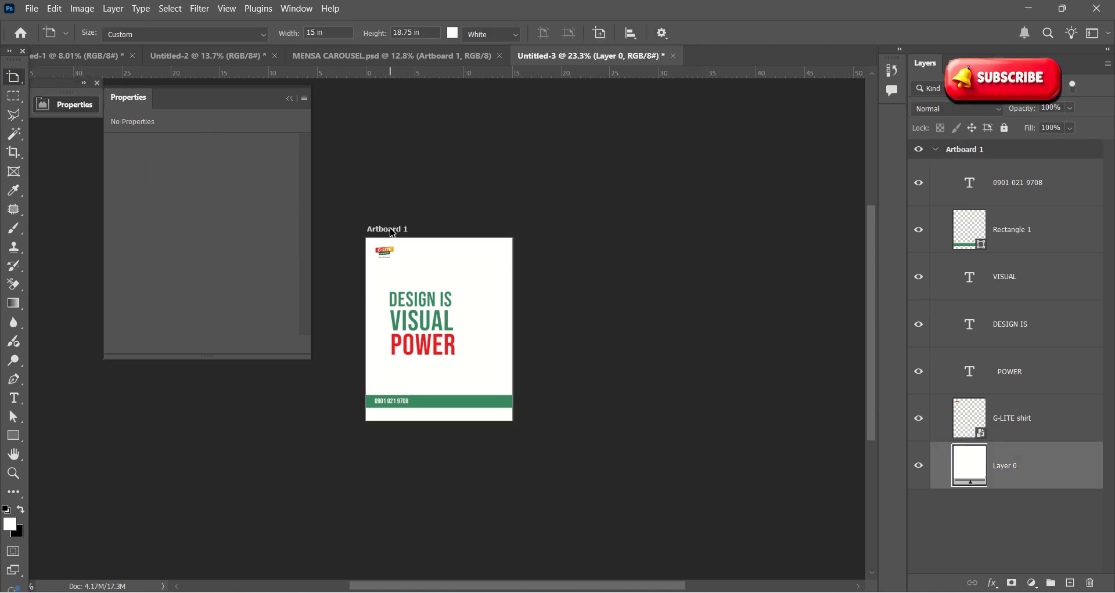
click(392, 231)
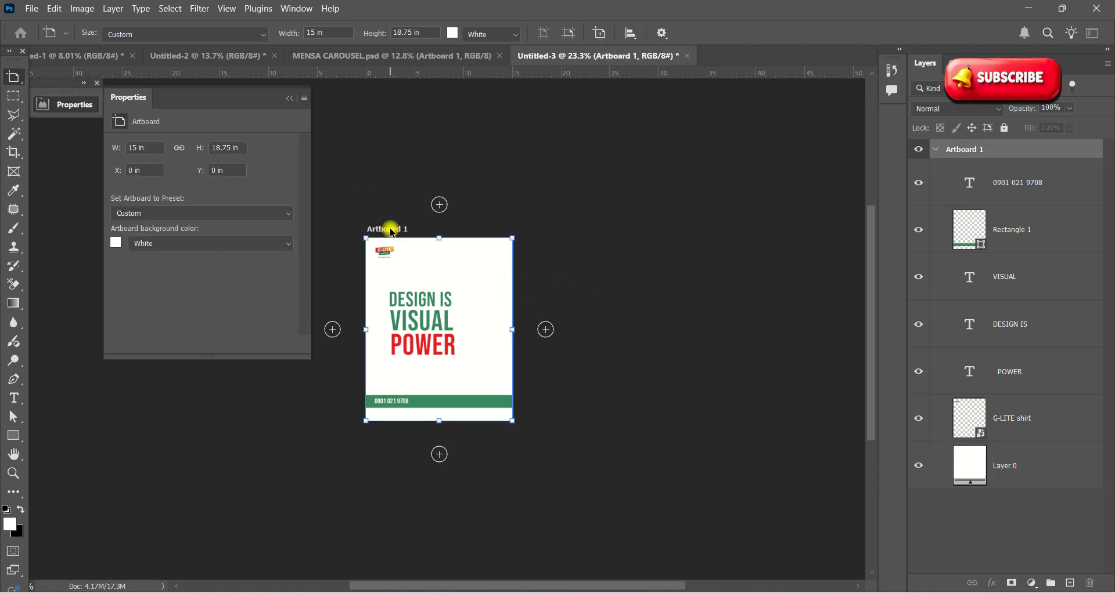
click(548, 332)
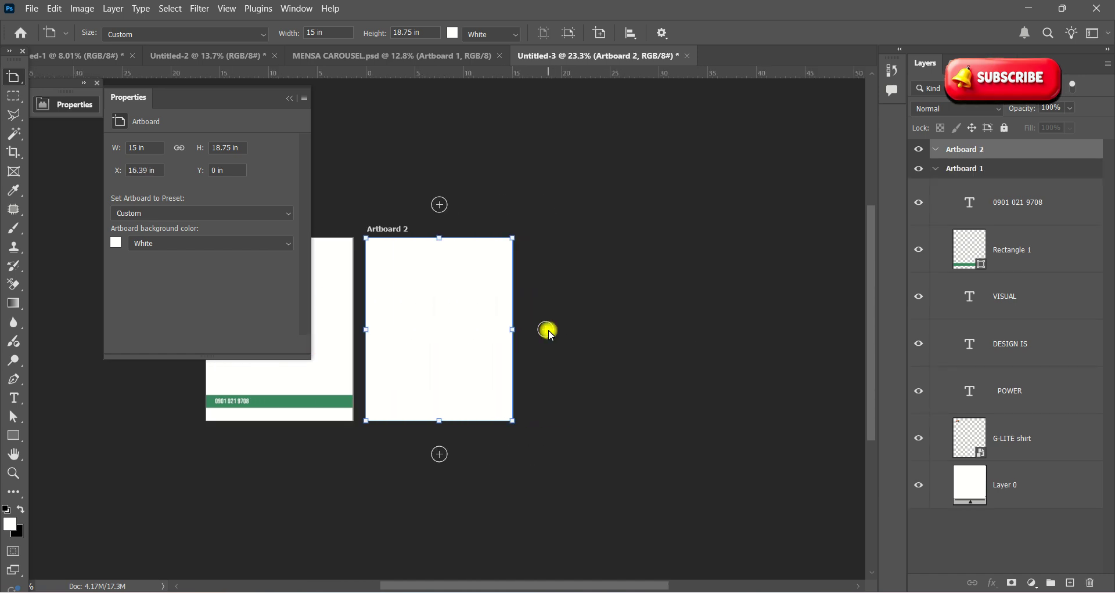
click(292, 96)
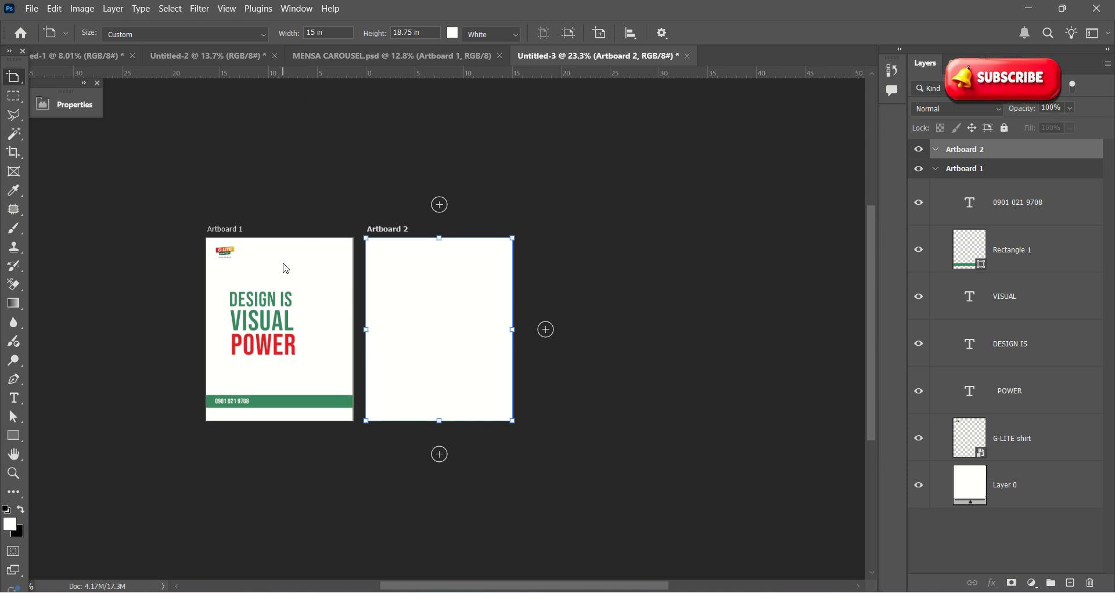
key(Delete)
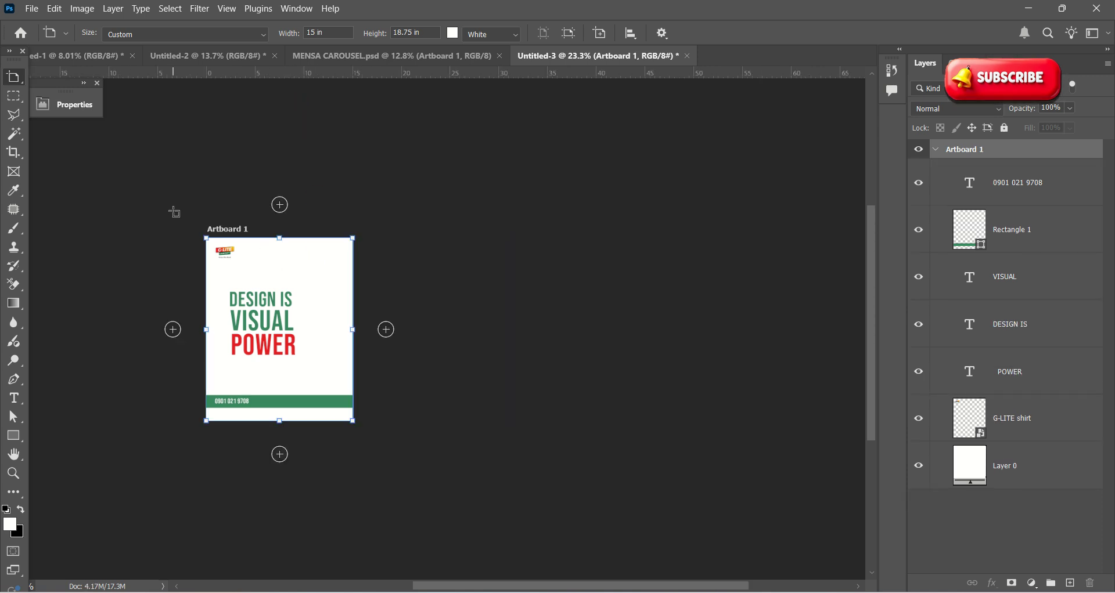
alt+scroll(222, 241, up, 5)
alt+scroll(220, 232, down, 3)
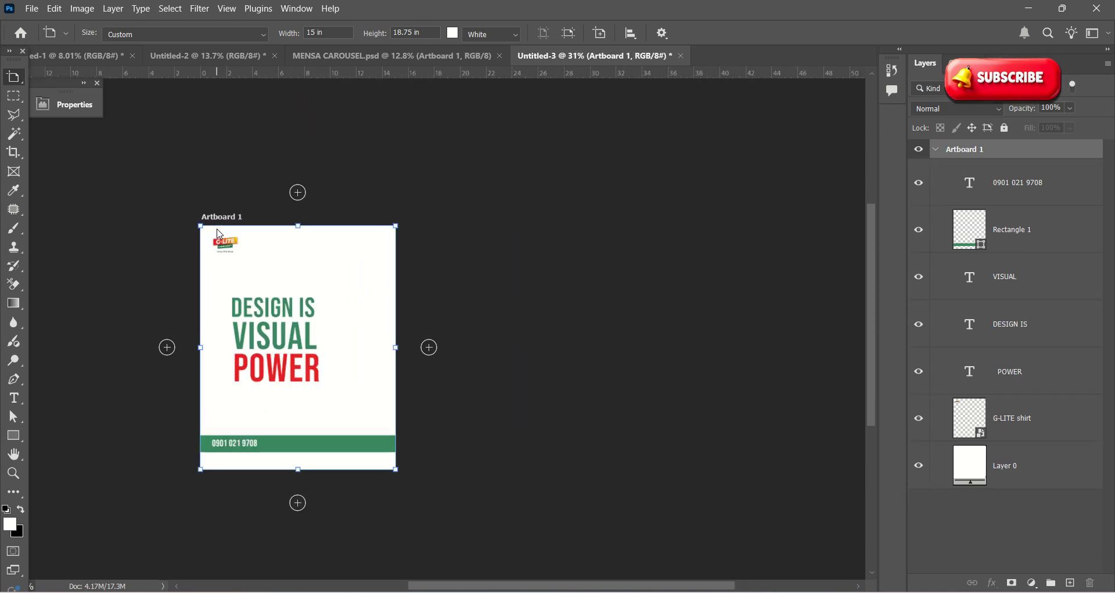
alt+drag(228, 222, 479, 224)
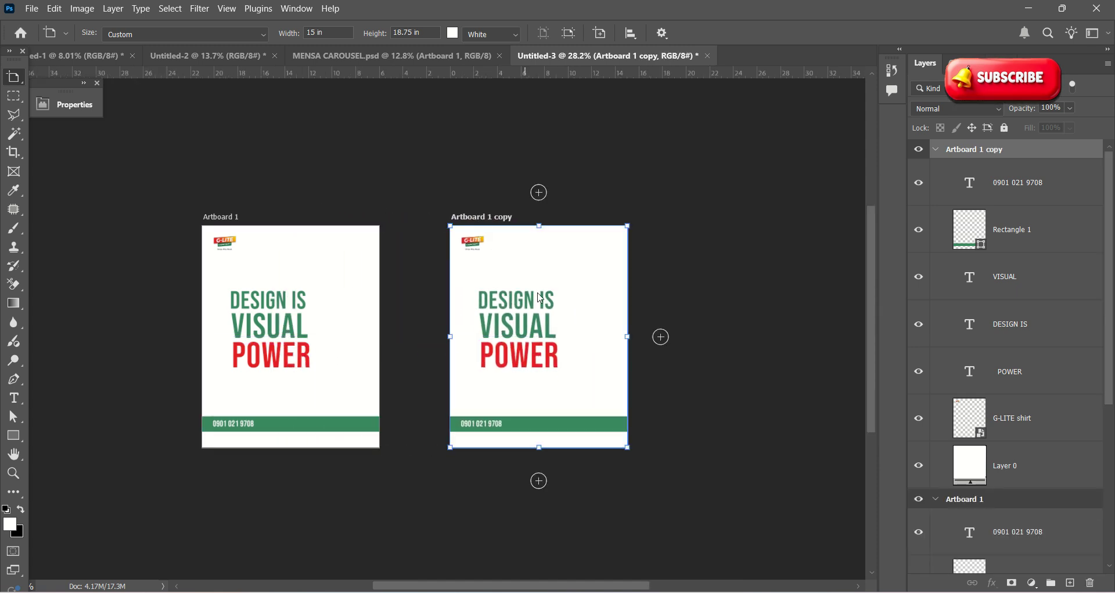
right_click(15, 77)
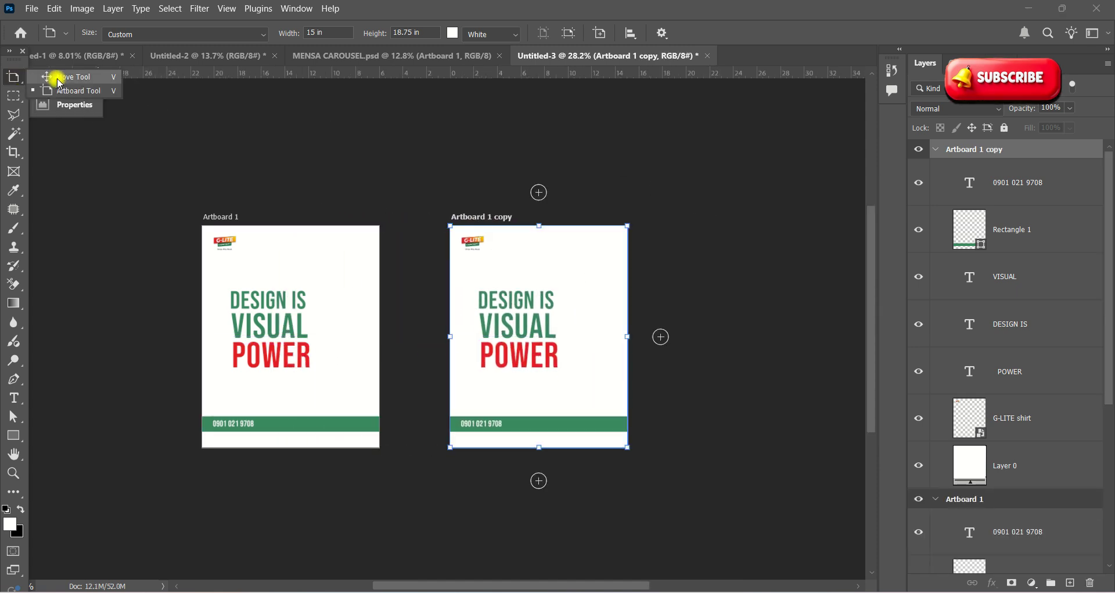
click(54, 78)
Step: Change the copy's DESIGN IS headline line to TRY
click(510, 323)
scroll(513, 322, up, 2)
double_click(501, 279)
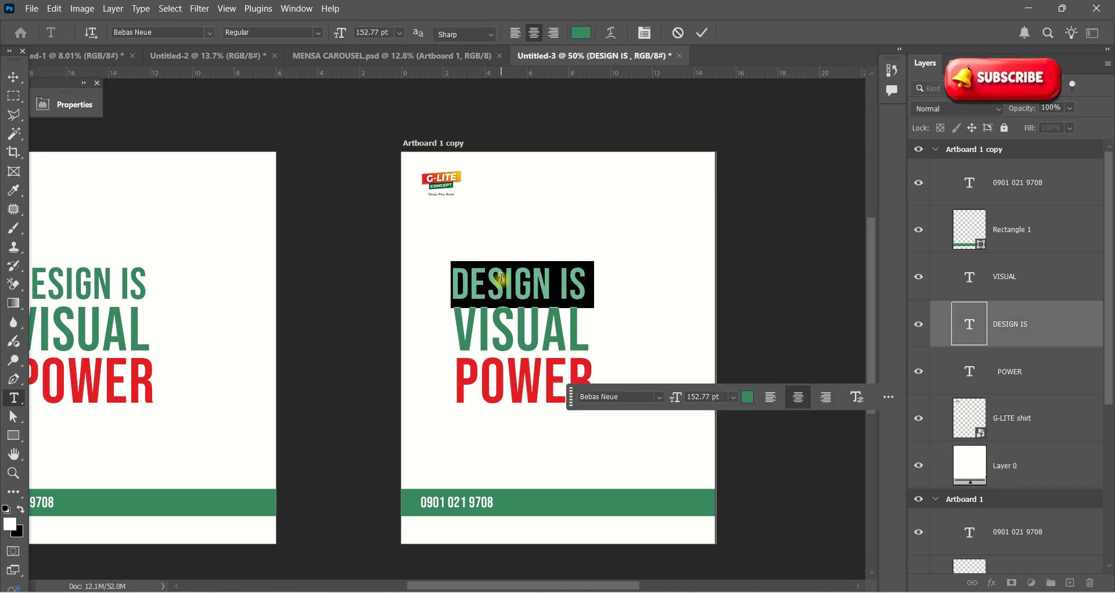
text(TYER)
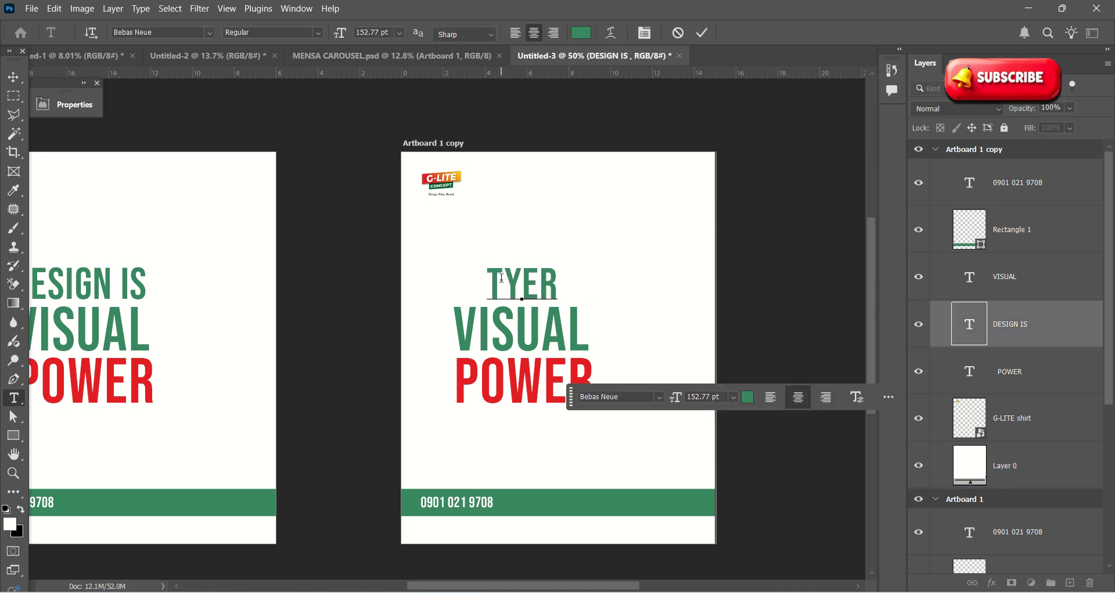
key(BackSpace)
key(BackSpace)
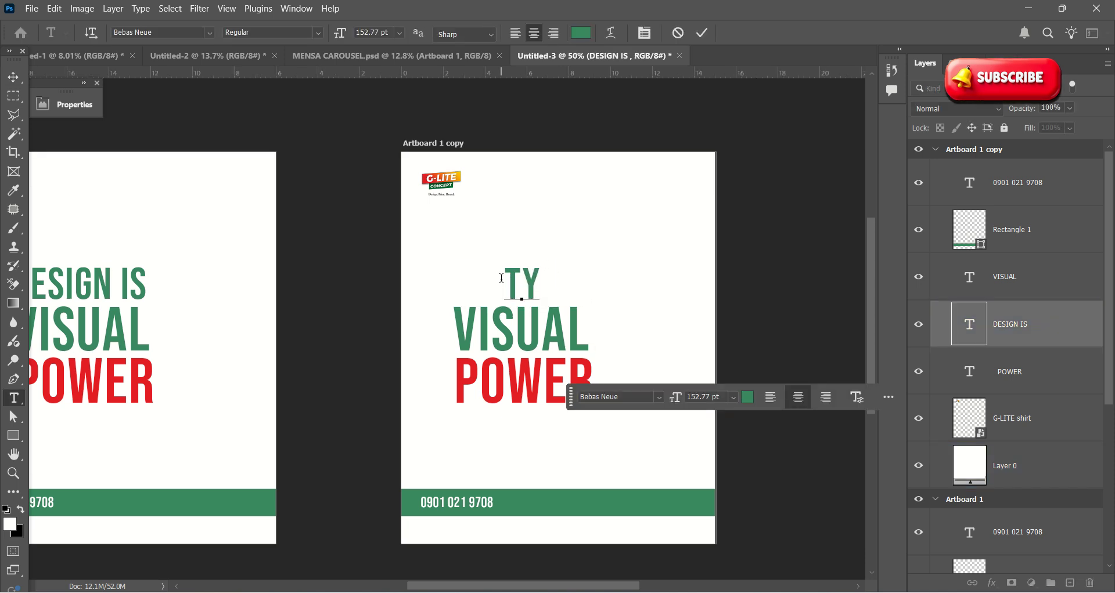
key(BackSpace)
text(RYN)
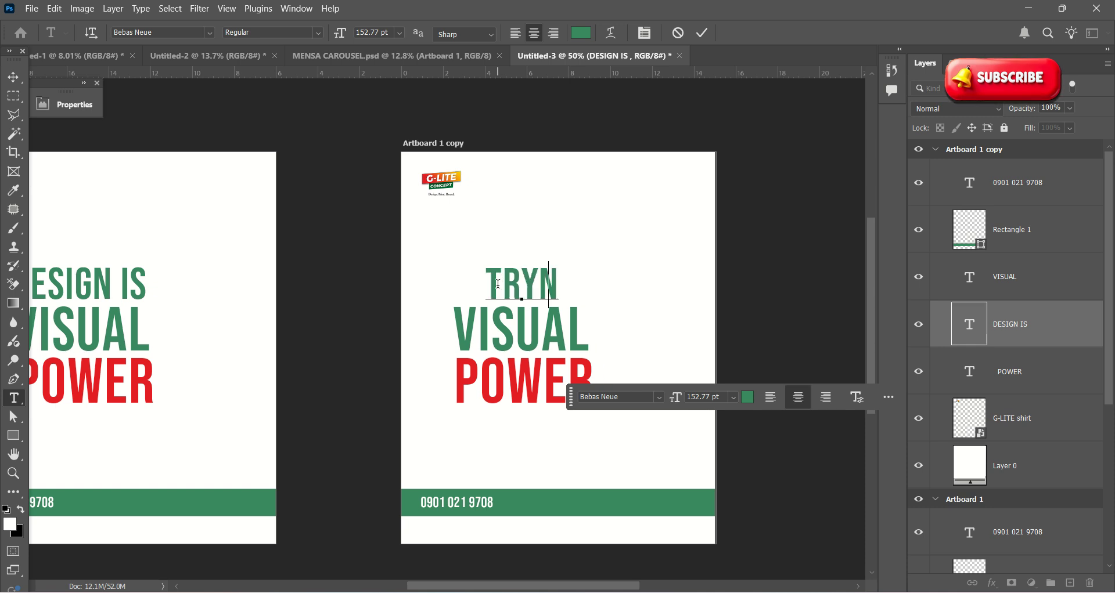
key(BackSpace)
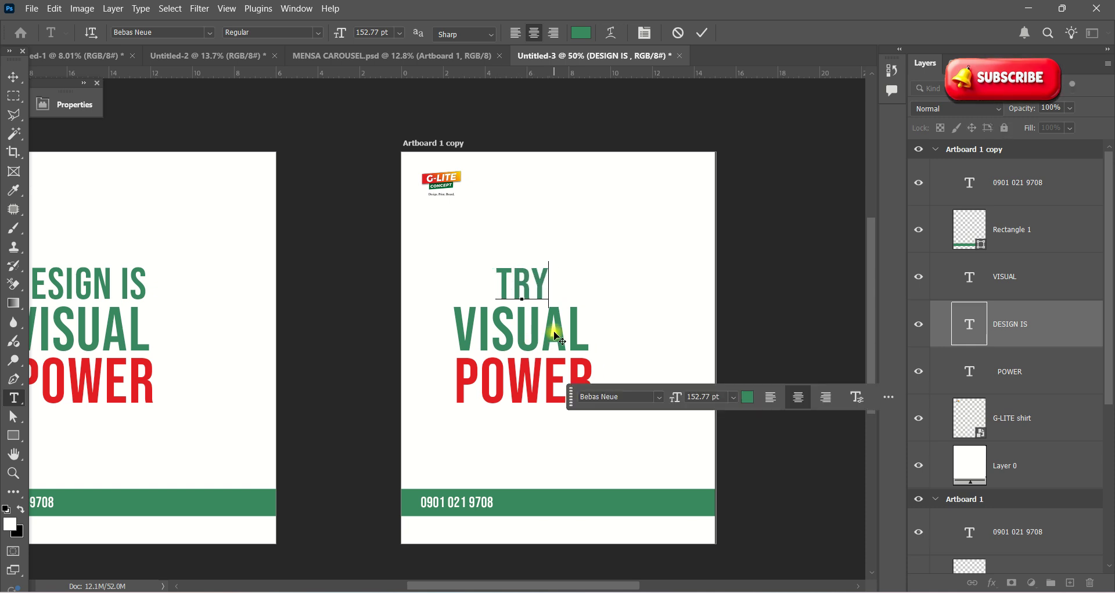
click(702, 33)
Step: Replace VISUAL with DIFFERENT on the copied artboard's middle line
double_click(563, 343)
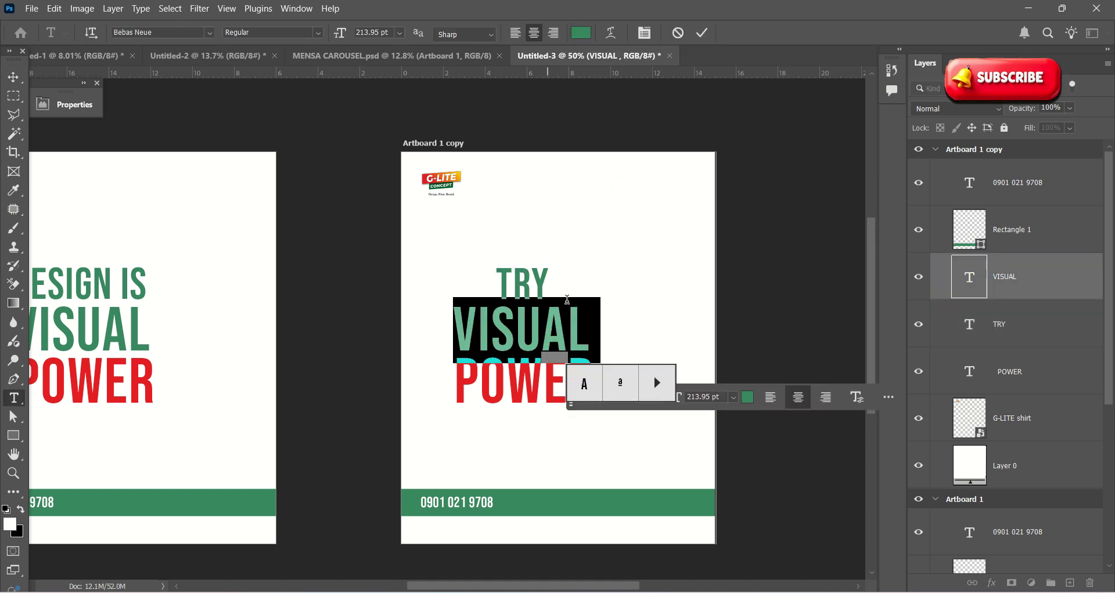
click(702, 33)
scroll(400, 342, down, 2)
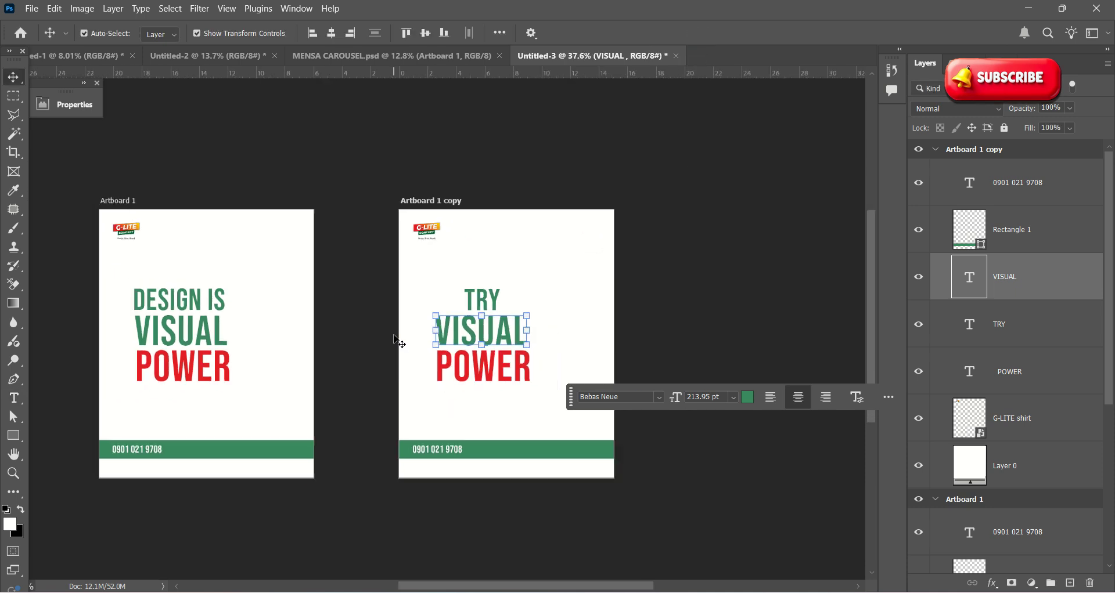
scroll(399, 343, up, 2)
double_click(494, 327)
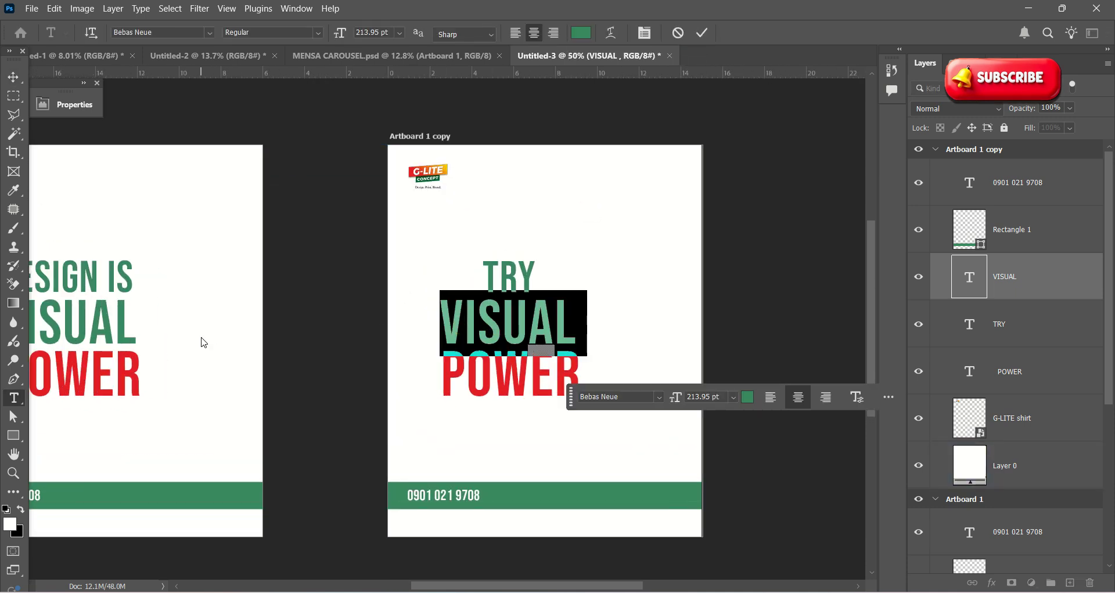
text(T)
key(BackSpace)
text(D)
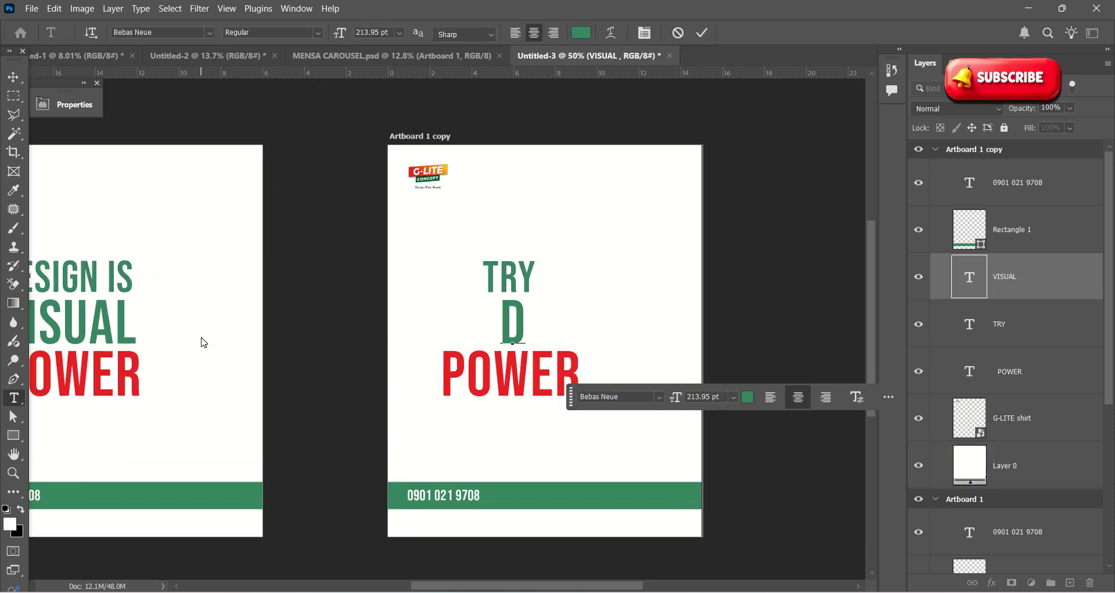
text(IFFERENT N)
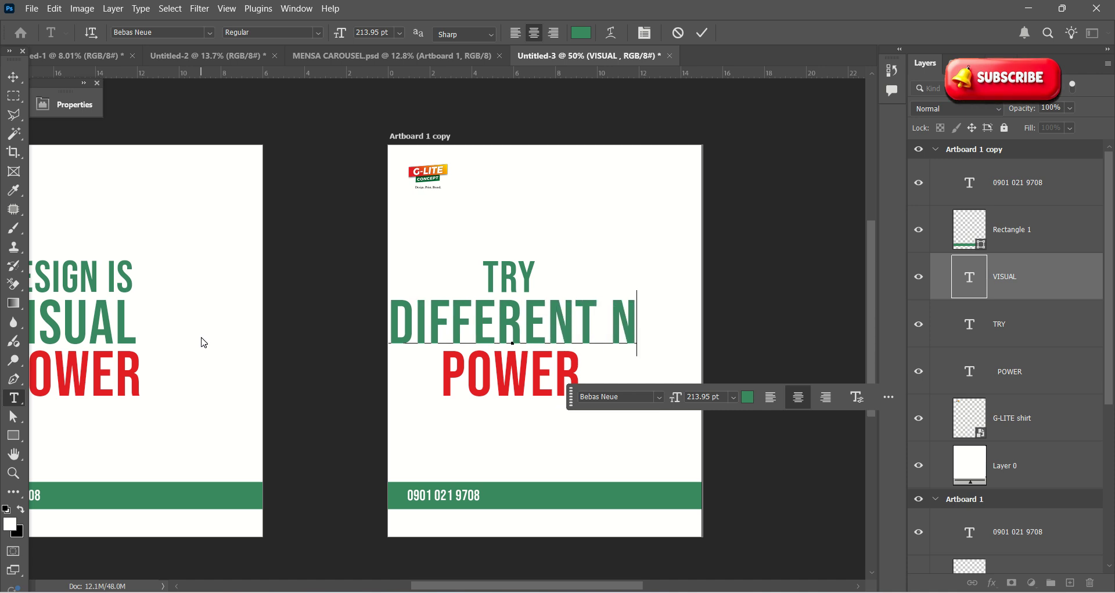
key(BackSpace)
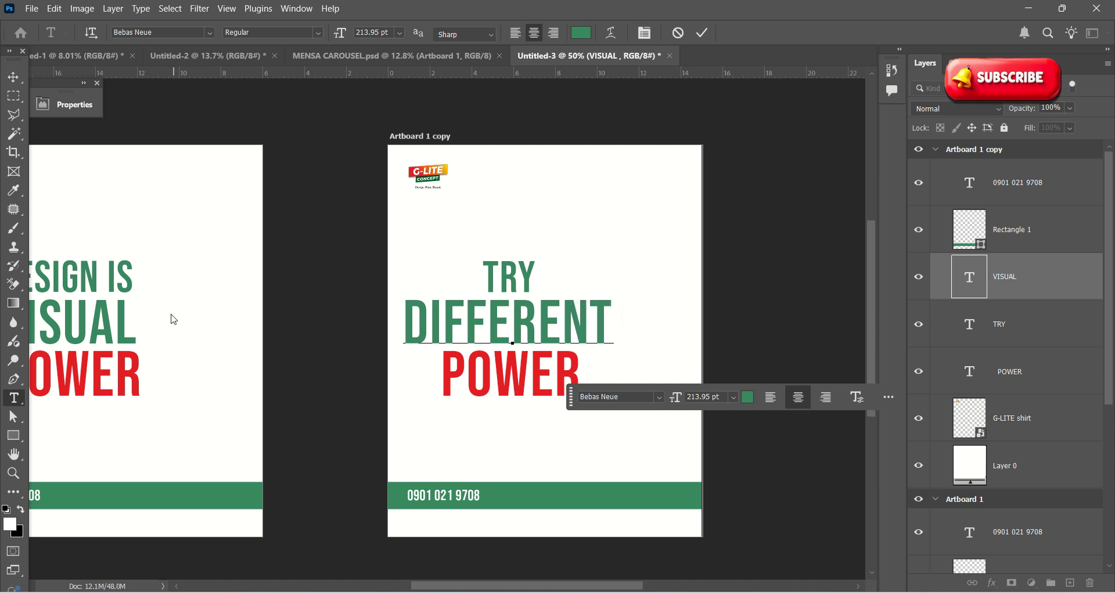
click(702, 33)
key(v)
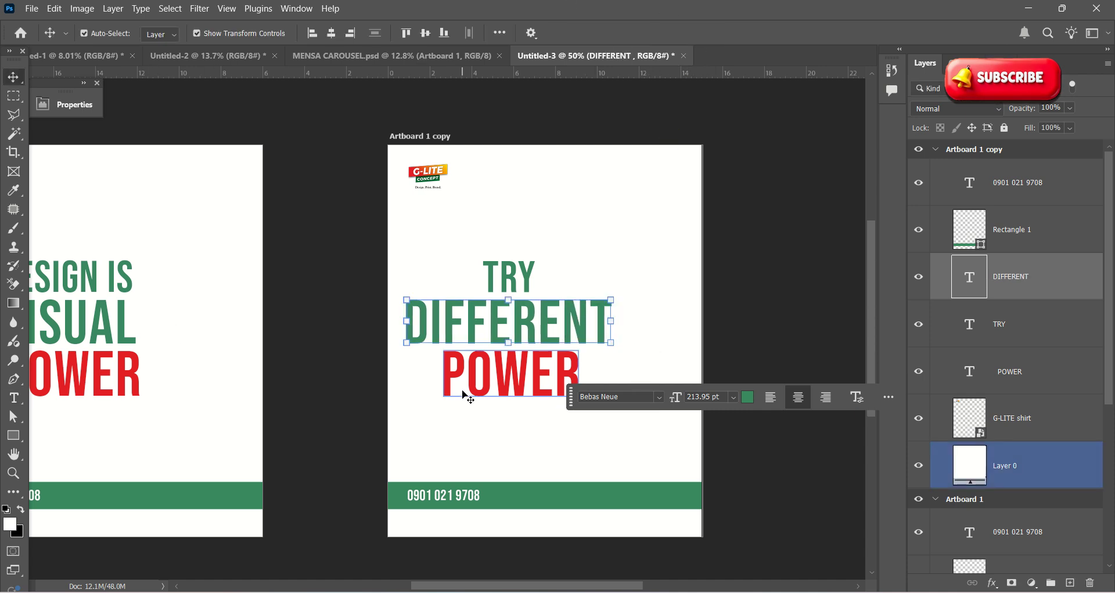
scroll(464, 391, up, 1)
Step: Replace POWER with CREATIVE, adding a second line 'STYLESMWITH US'
click(444, 371)
double_click(446, 370)
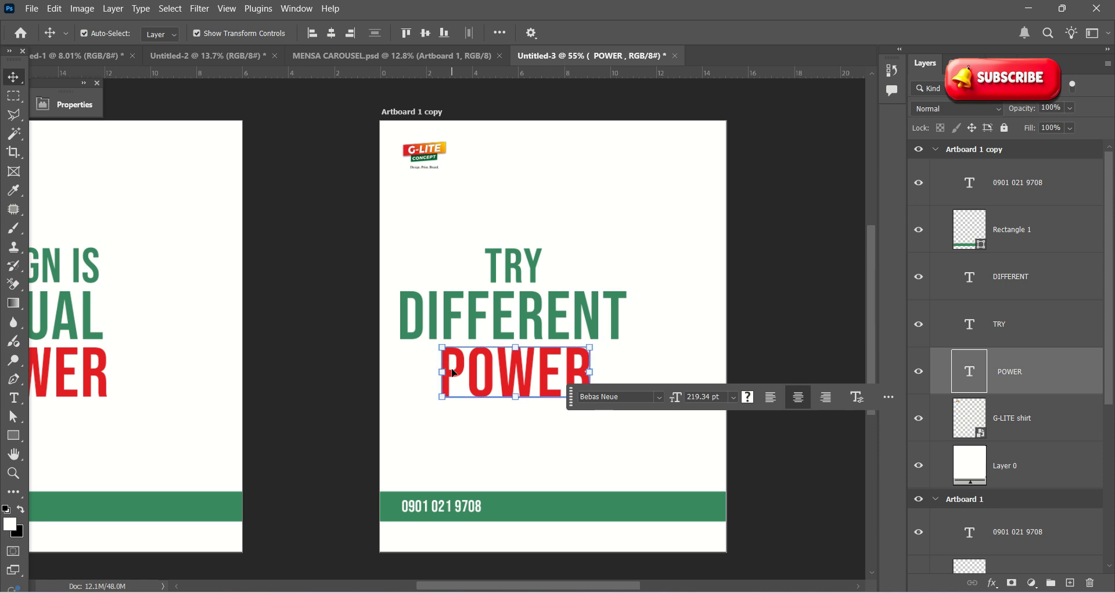
text(C)
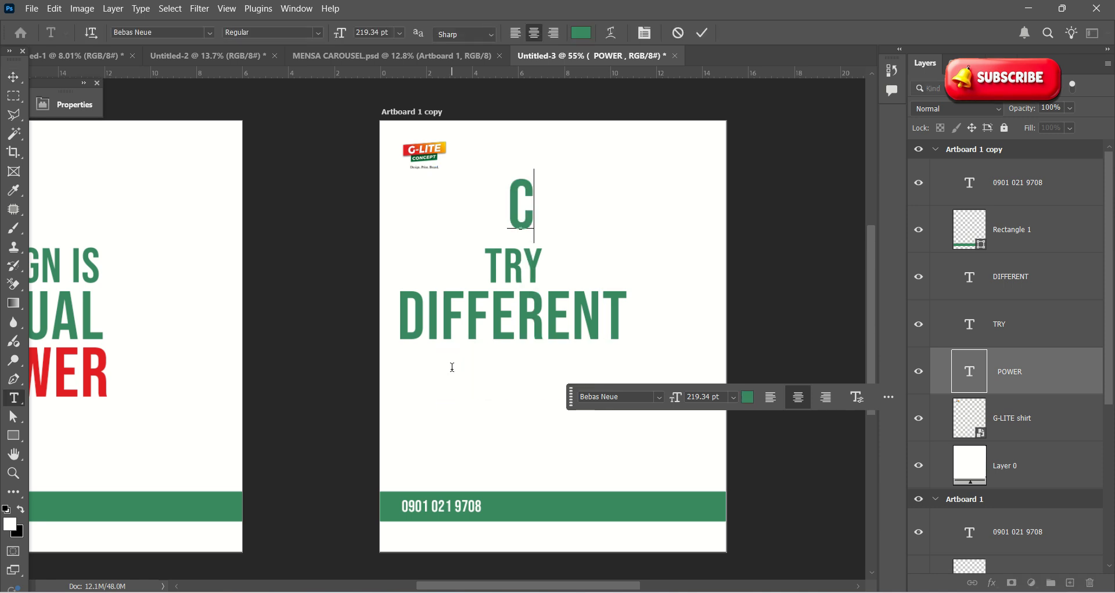
text(REAT)
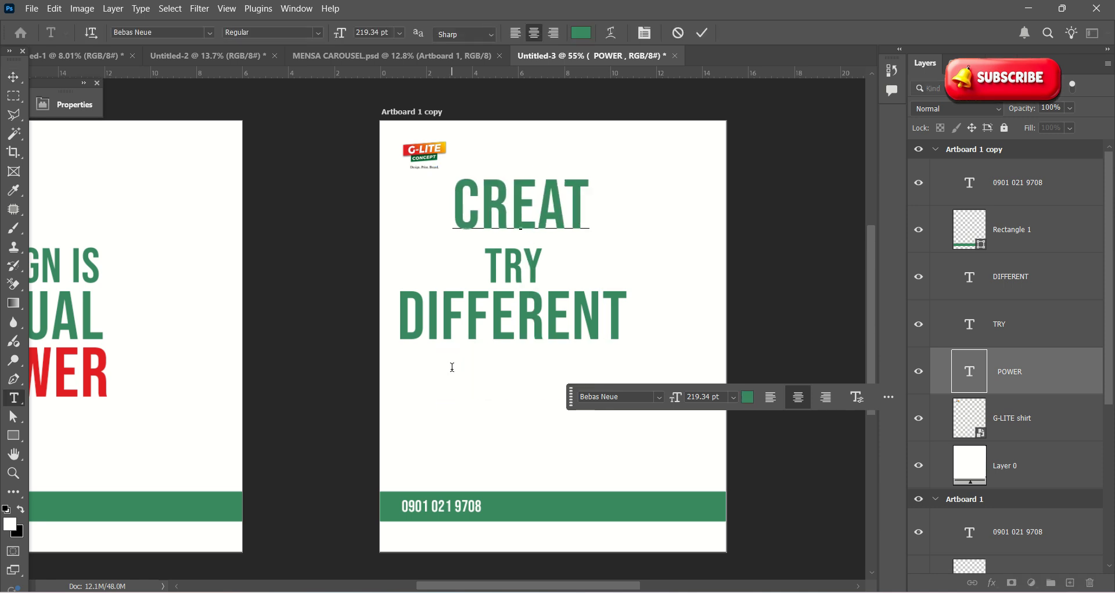
text(IVE)
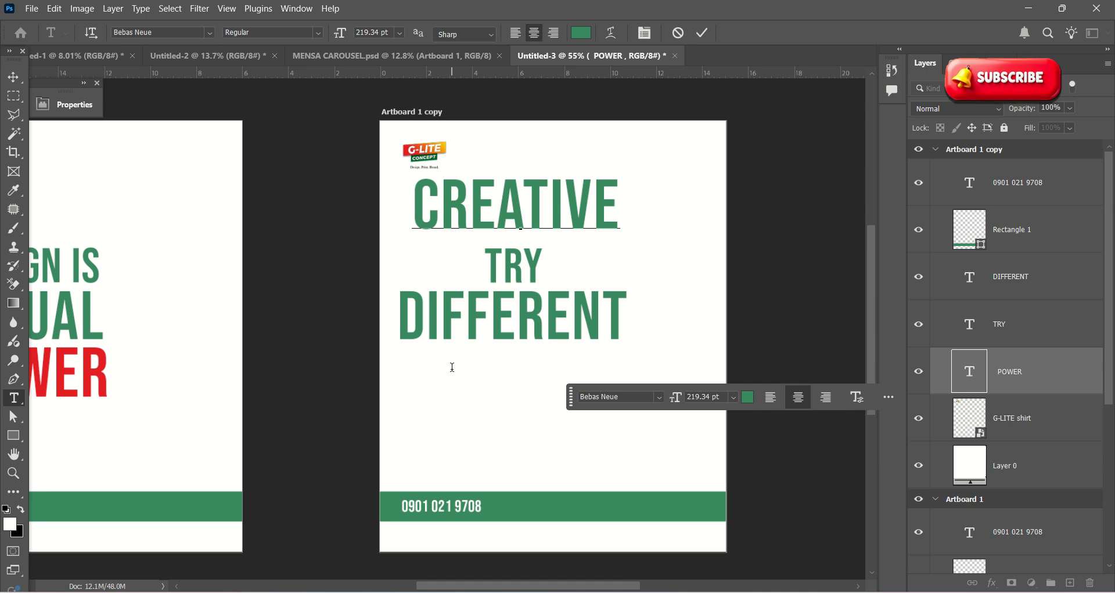
key(Return)
text(ST)
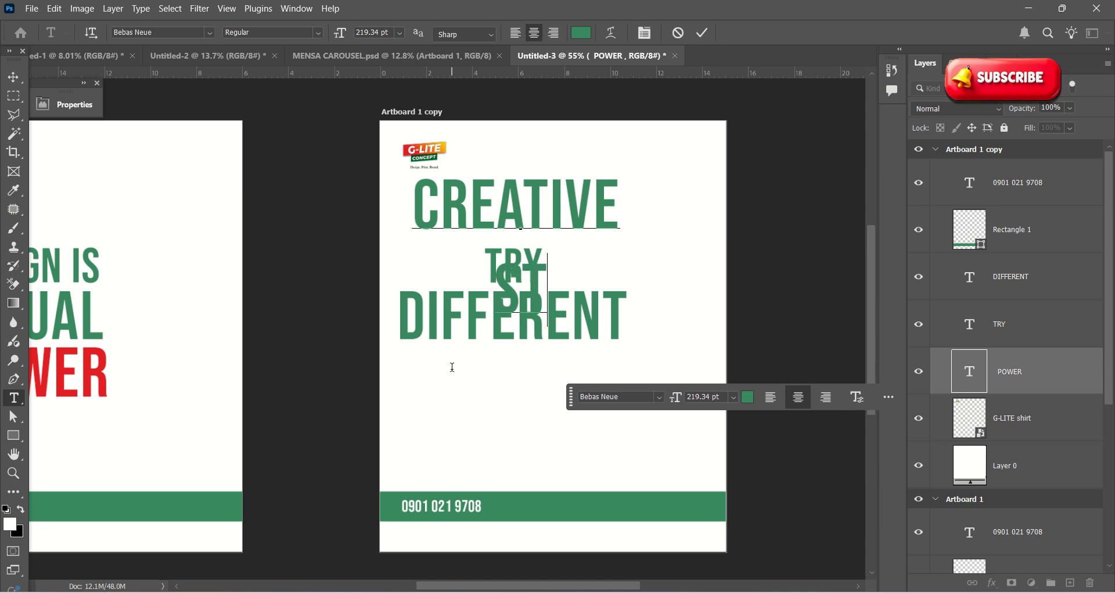
text(YSN)
key(BackSpace)
key(BackSpace)
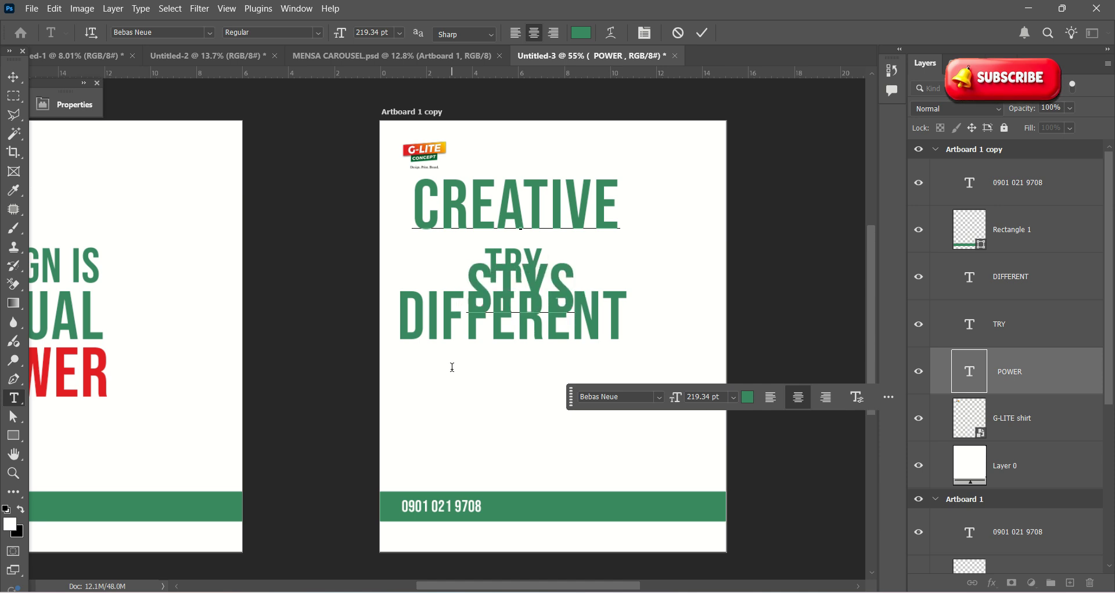
text(LESMW)
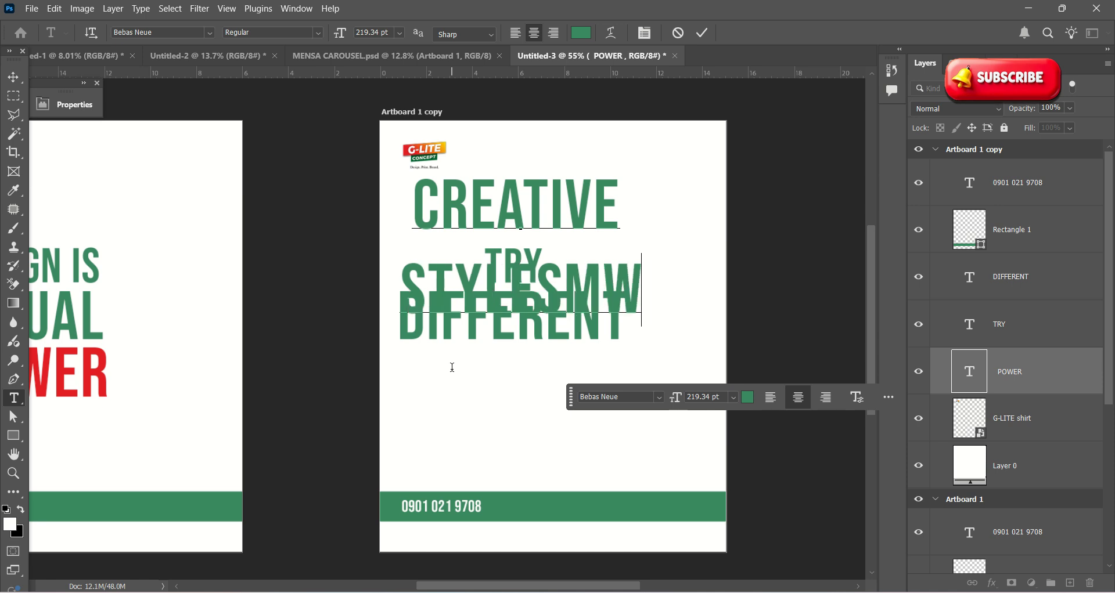
text(ITH US)
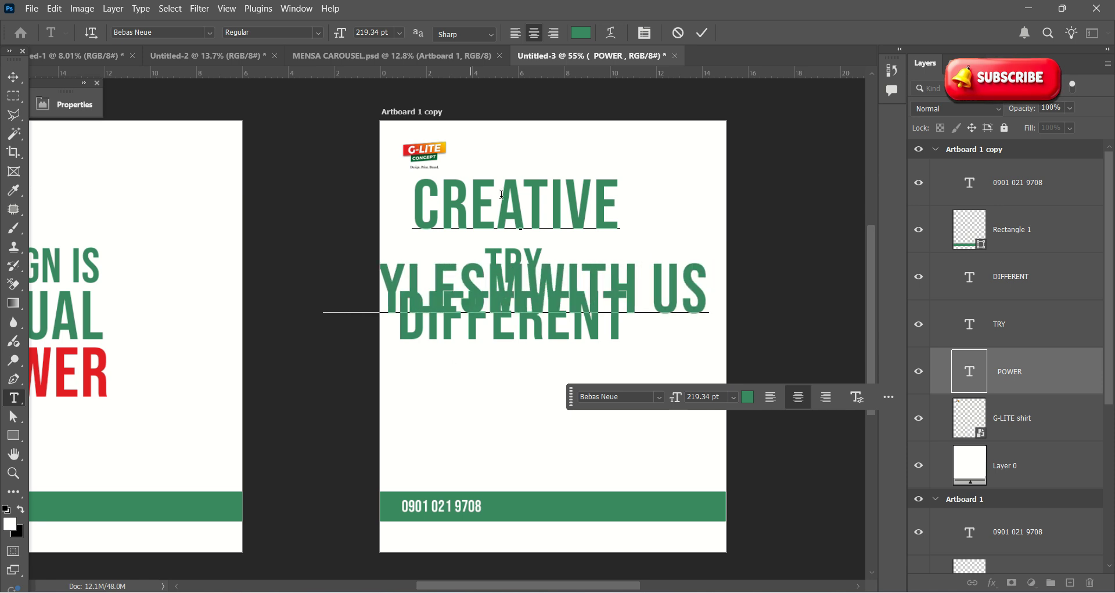
click(702, 34)
key(v)
Step: Restack the headline as TRY, DIFFERENT, CREATIVE, left-aligned down the copied artboard
scroll(695, 36, down, 3)
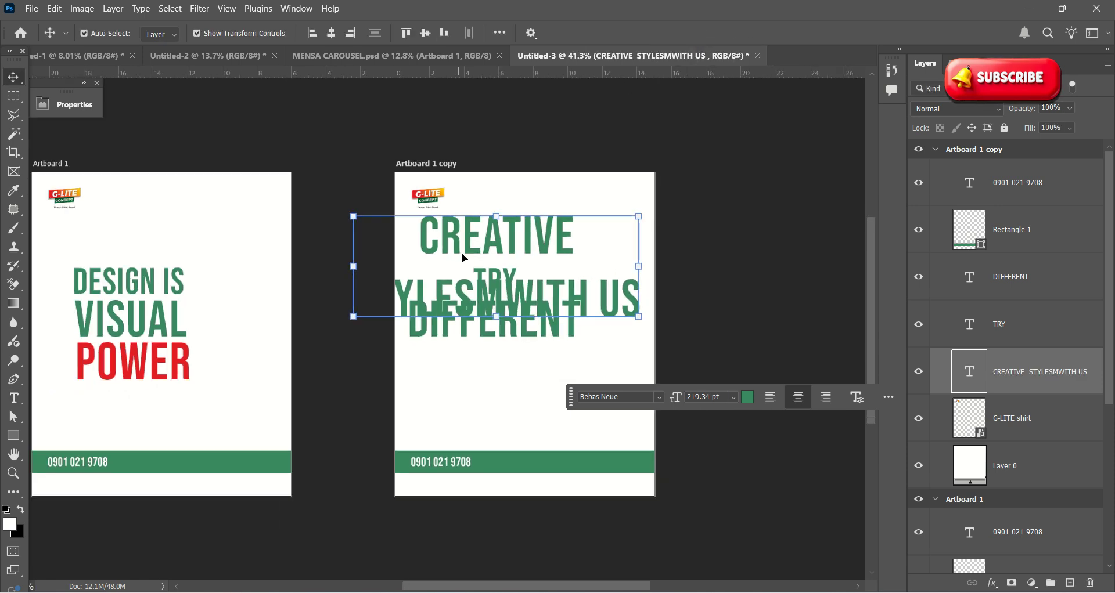
drag(498, 231, 533, 374)
drag(500, 286, 504, 265)
drag(517, 343, 558, 338)
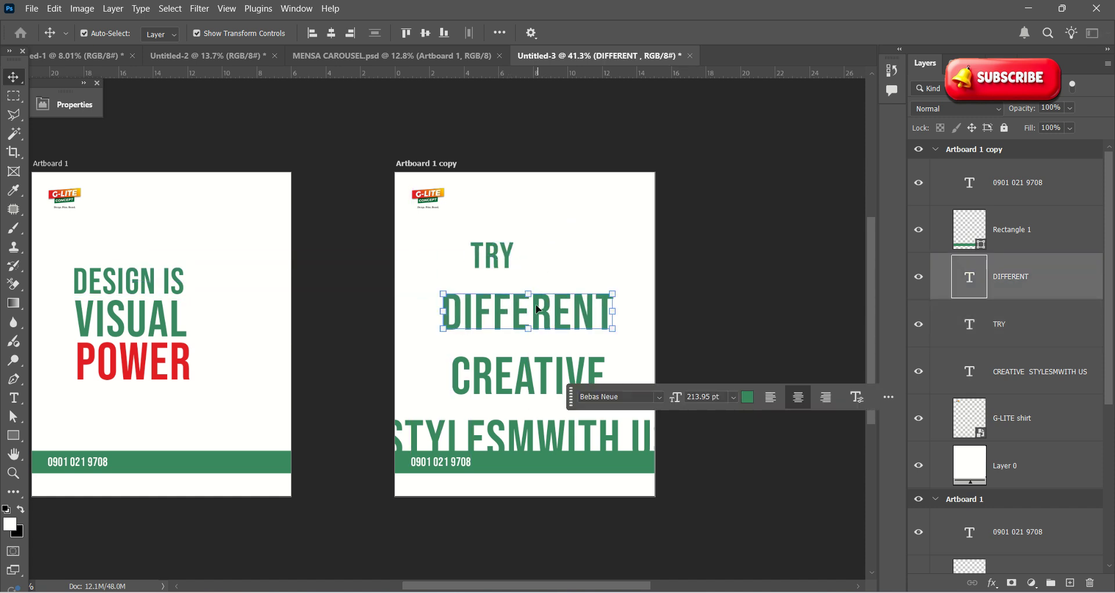
scroll(494, 269, up, 3)
drag(494, 269, 456, 292)
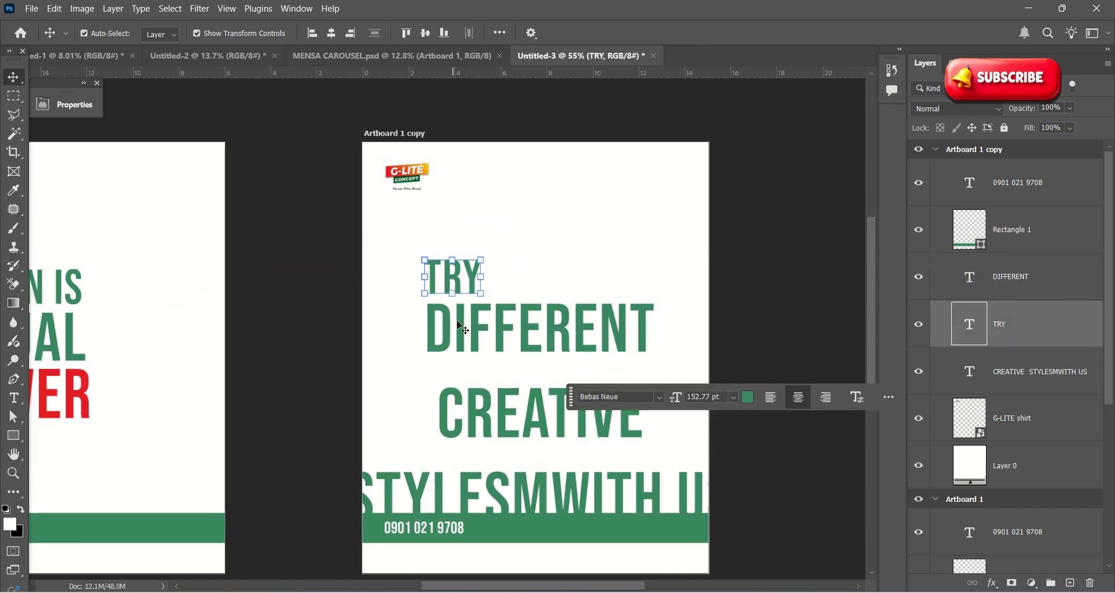
scroll(487, 410, up, 2)
drag(486, 410, 470, 368)
scroll(484, 461, down, 2)
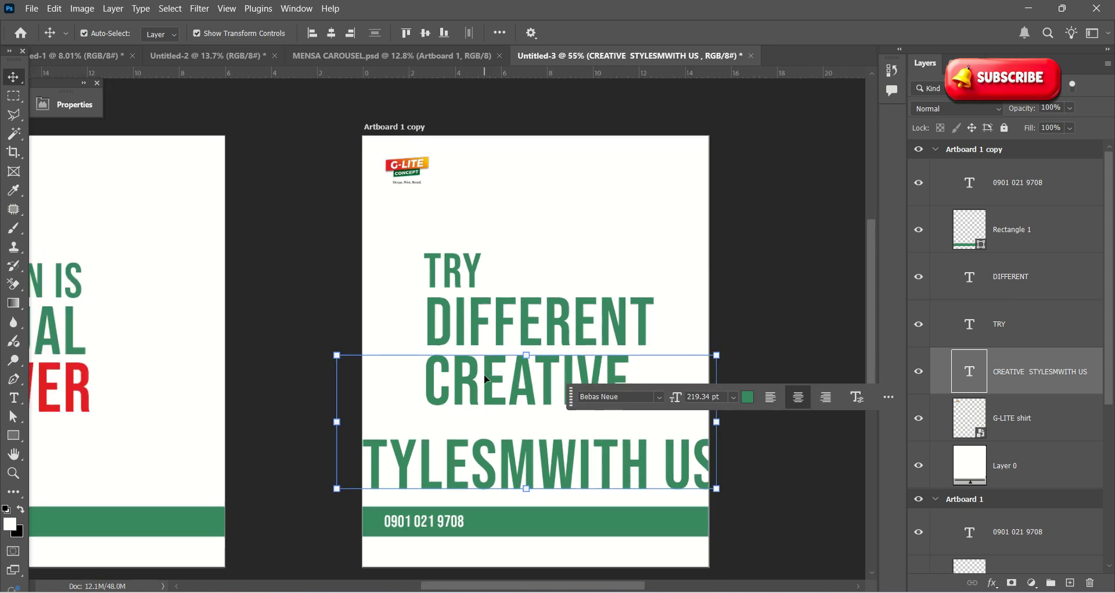
Step: Cut the STYLESMWITH US line out of the CREATIVE text block with Ctrl+X
double_click(483, 461)
click(497, 459)
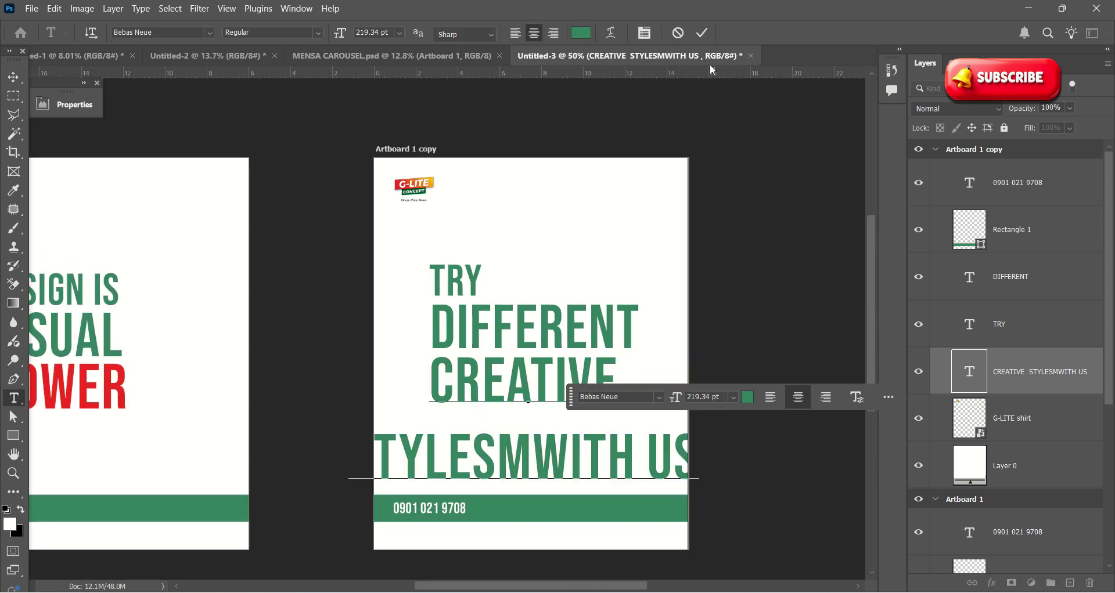
click(702, 33)
key(v)
click(617, 271)
scroll(598, 296, down, 3)
double_click(491, 419)
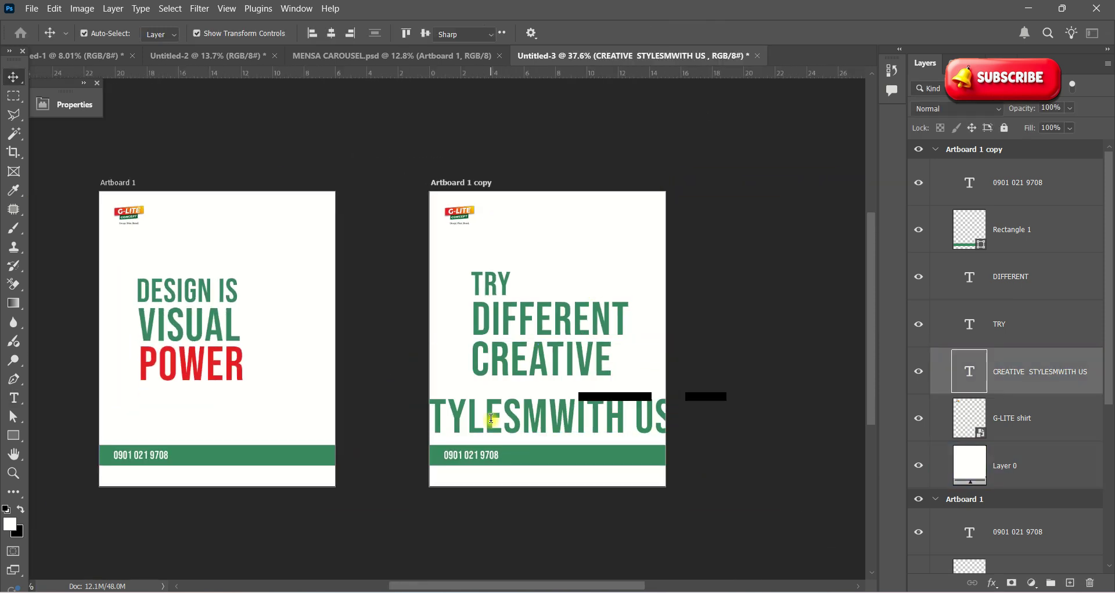
drag(432, 413, 730, 408)
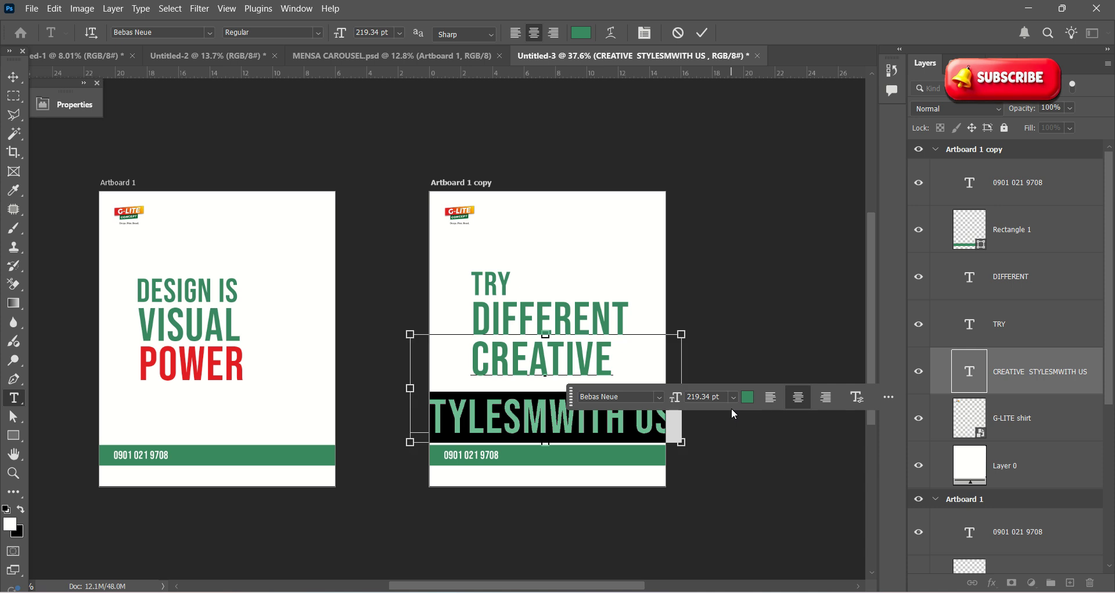
key(BackSpace)
key(ctrl+z)
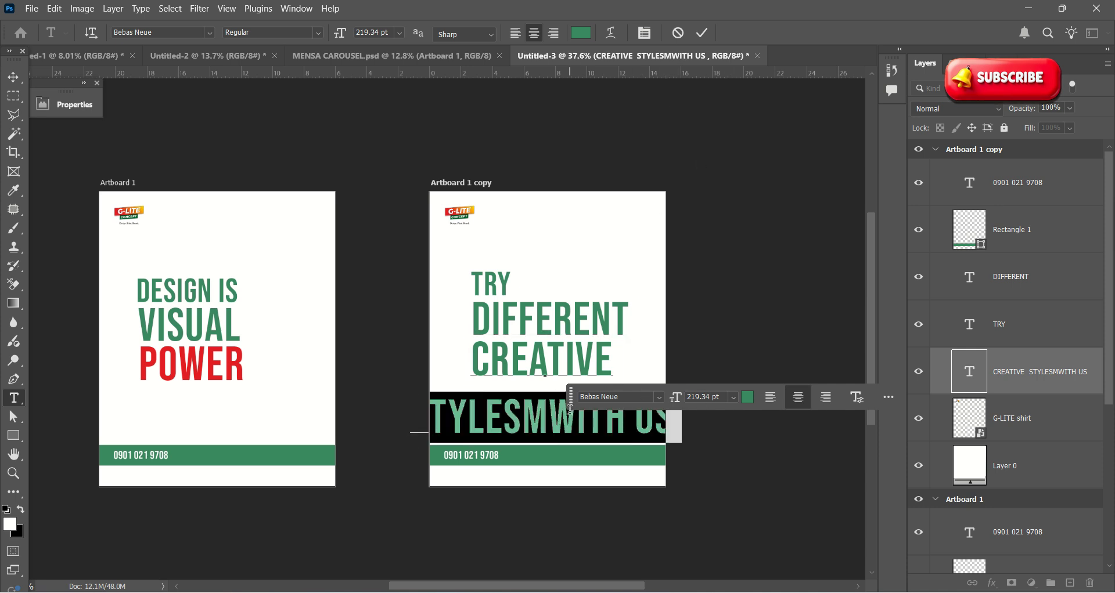
click(460, 418)
drag(417, 413, 767, 424)
key(ctrl+x)
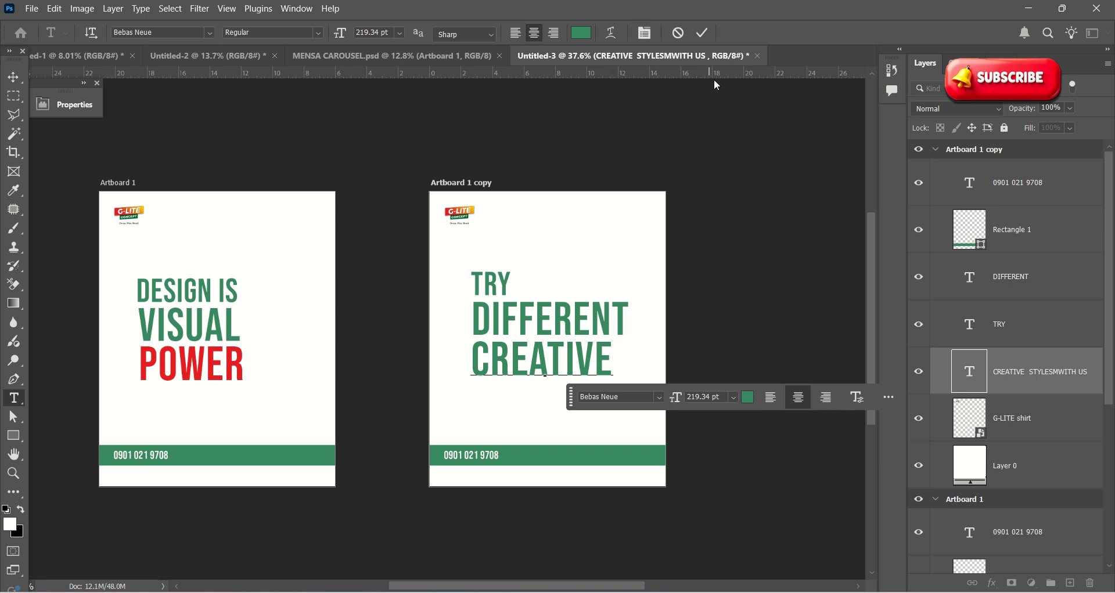
click(703, 32)
key(v)
click(672, 272)
scroll(545, 378, up, 1)
Step: Duplicate TRY below CREATIVE and paste the STYLESMWITH US line into it
click(487, 281)
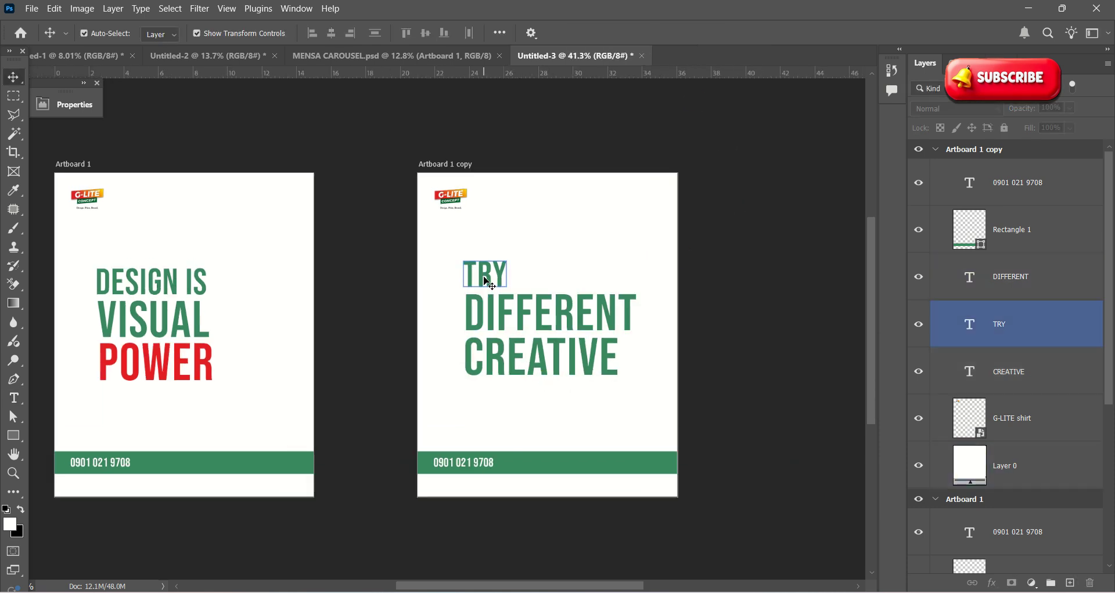
drag(490, 281, 494, 401)
double_click(494, 401)
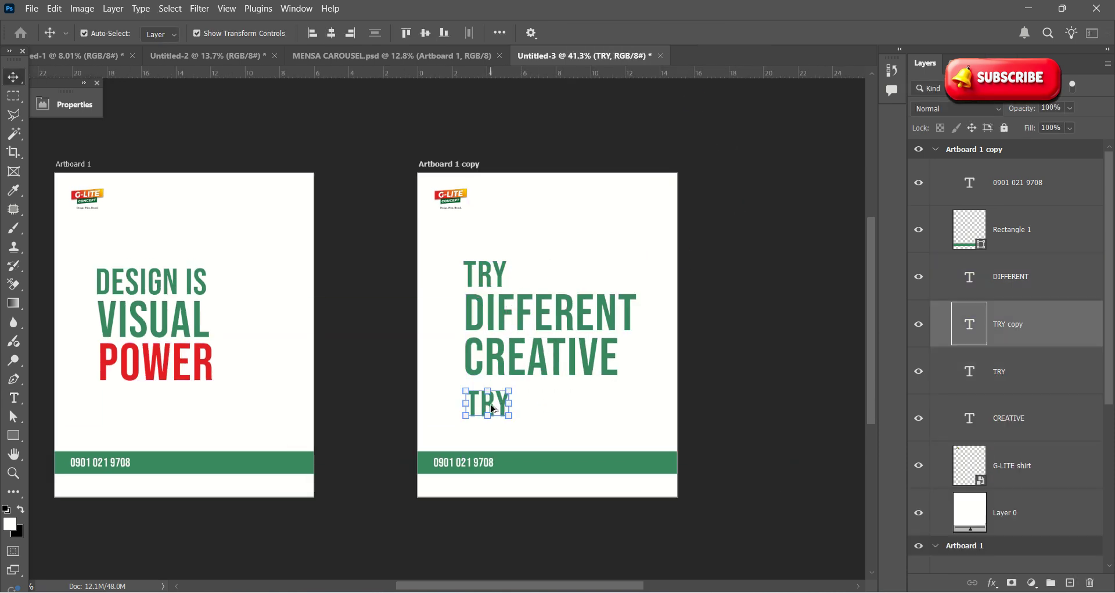
key(ctrl+v)
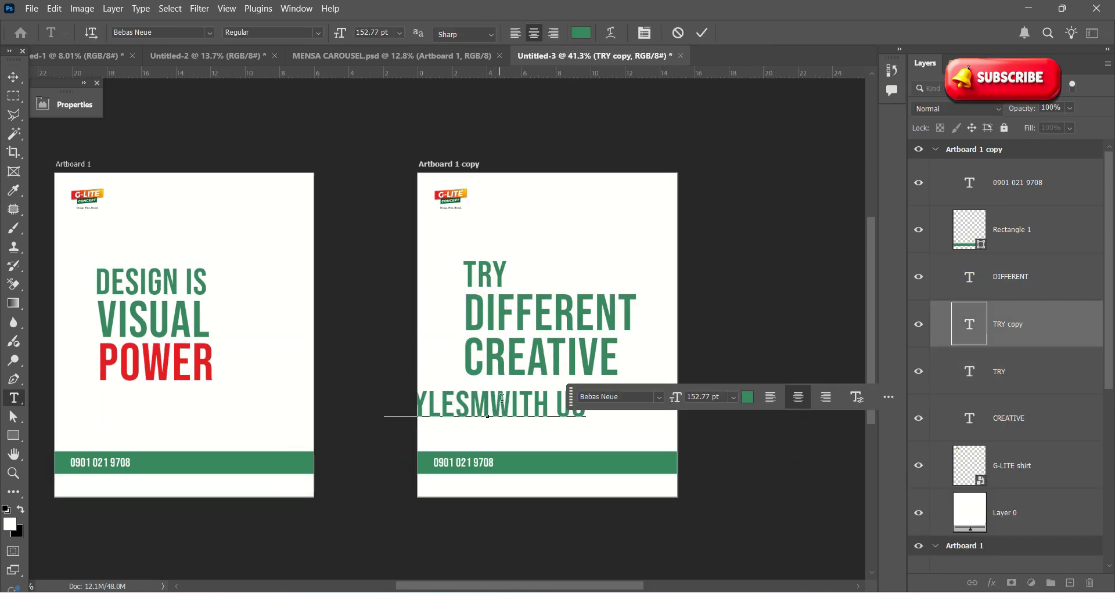
click(709, 32)
key(v)
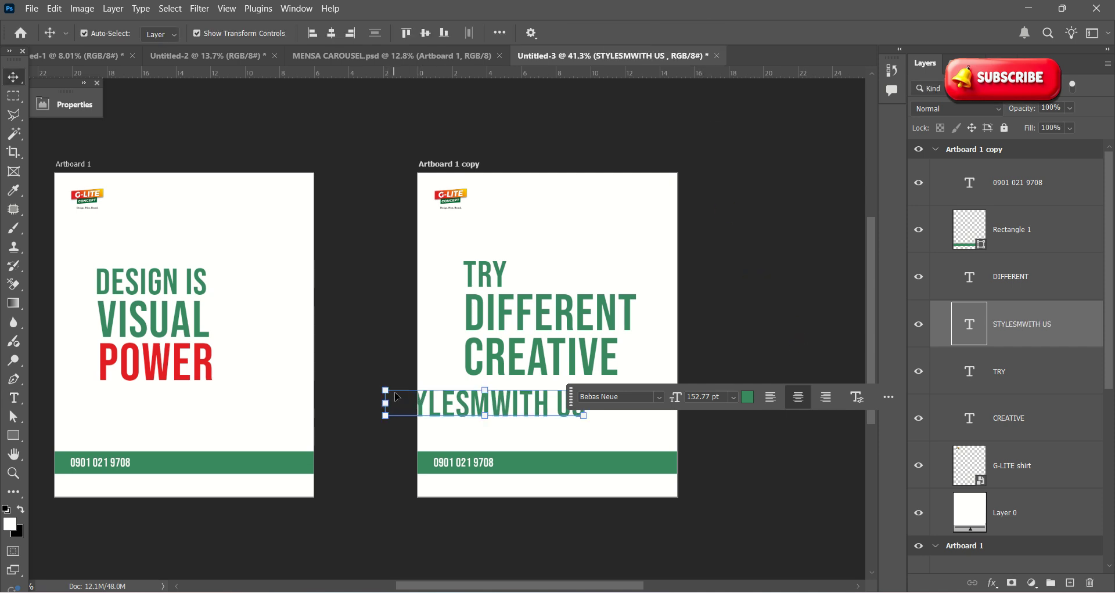
drag(482, 407, 548, 398)
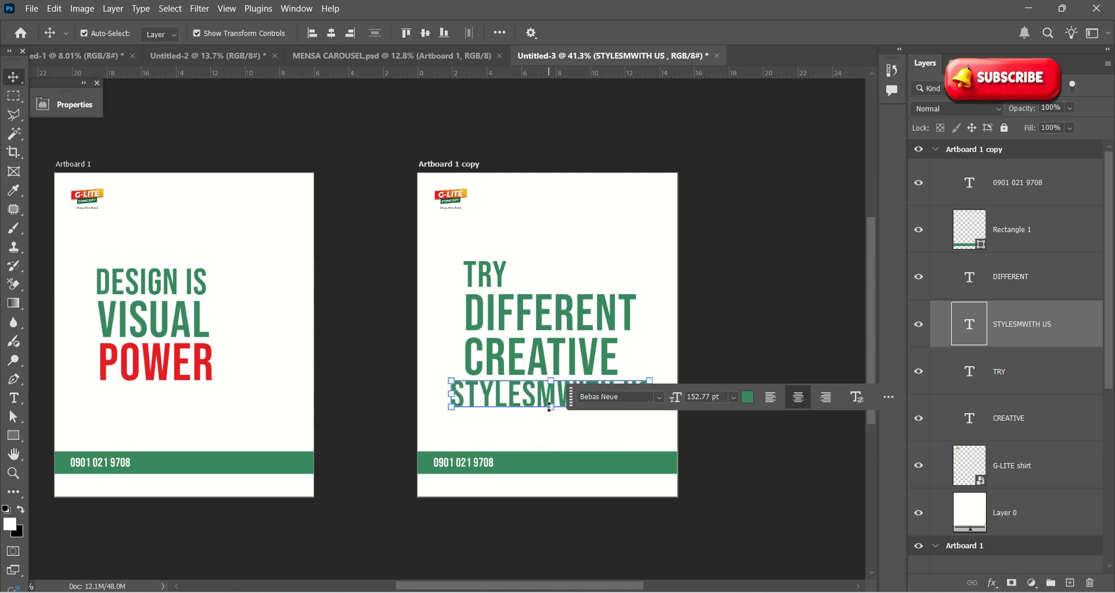
Step: Shrink the STYLESMWITH US line to about 73 percent and align it under CREATIVE
scroll(548, 407, up, 1)
scroll(328, 322, down, 2)
scroll(475, 374, up, 2)
drag(450, 361, 464, 364)
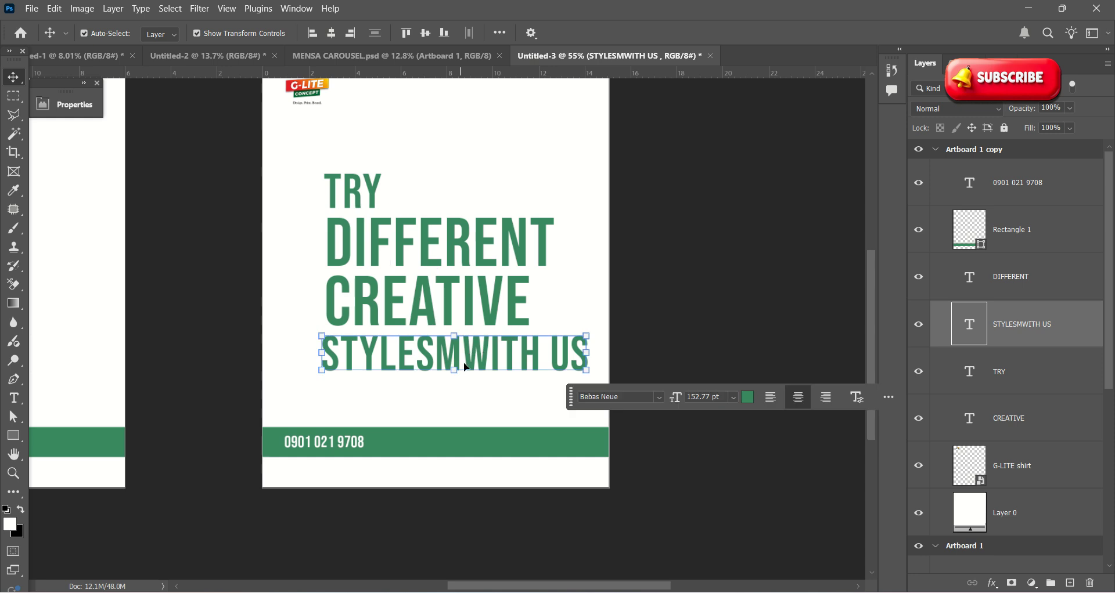
scroll(529, 336, up, 2)
drag(598, 335, 550, 355)
key(ctrl+z)
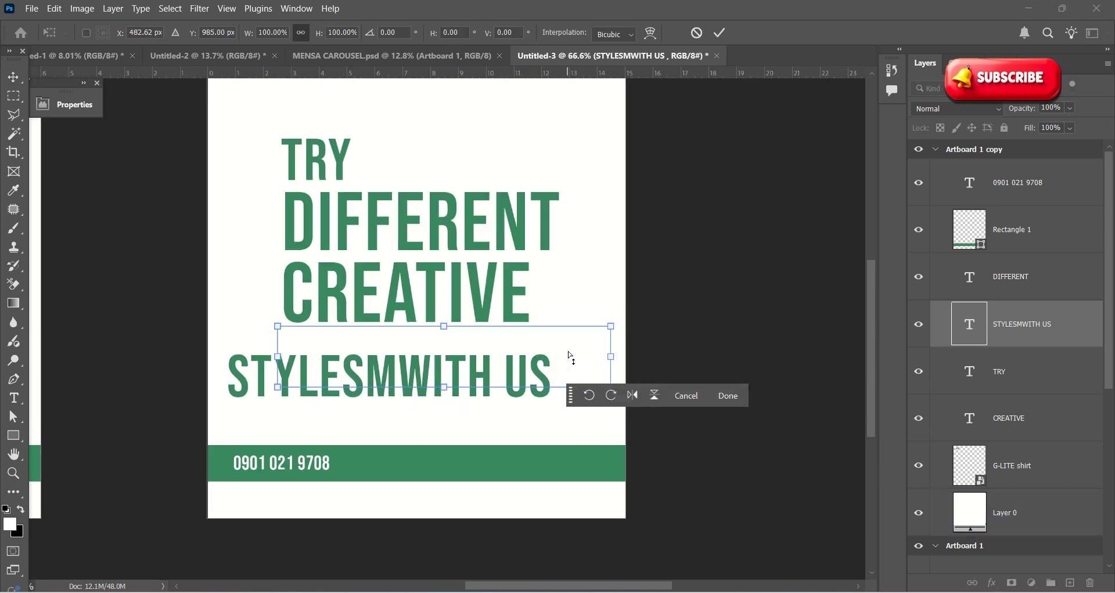
drag(611, 326, 524, 334)
drag(463, 371, 467, 361)
scroll(359, 366, up, 2)
Step: Delete the stray M so the line reads STYLES WITH US
double_click(377, 348)
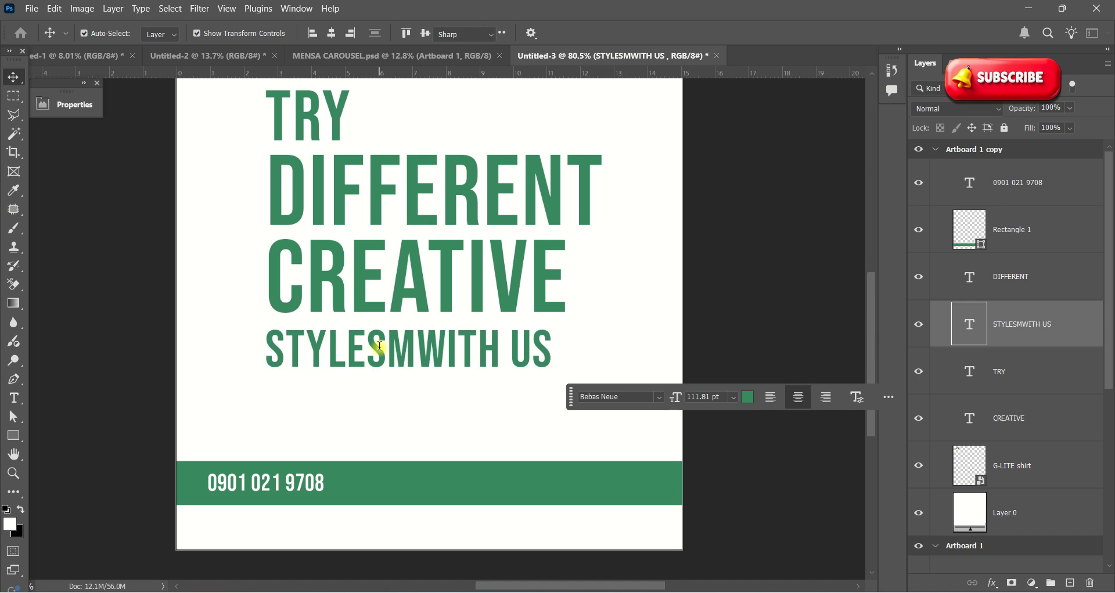
double_click(380, 347)
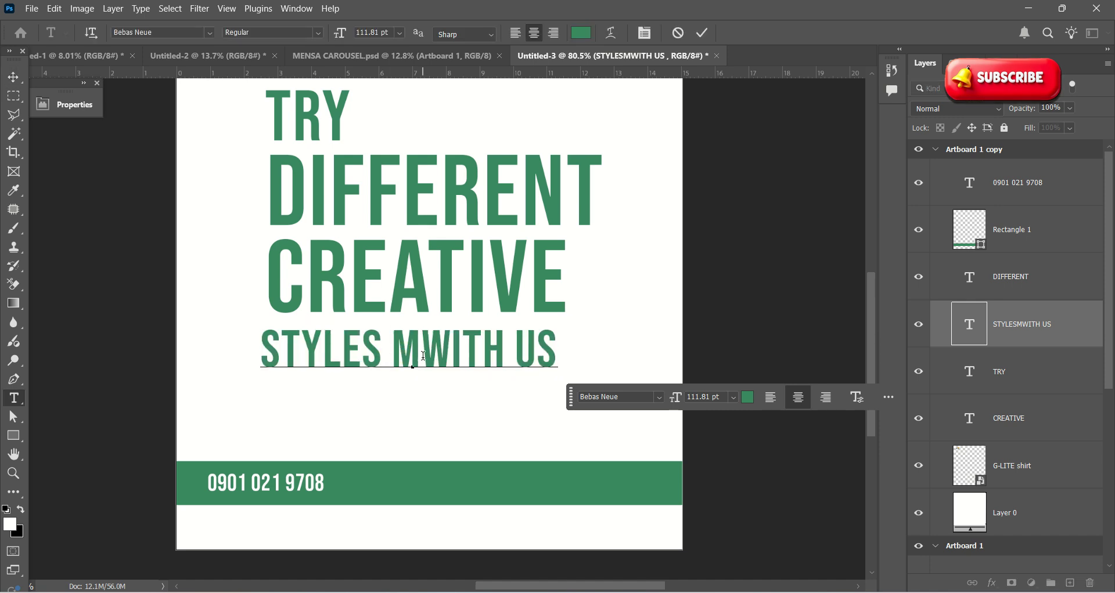
drag(423, 355, 395, 354)
key(BackSpace)
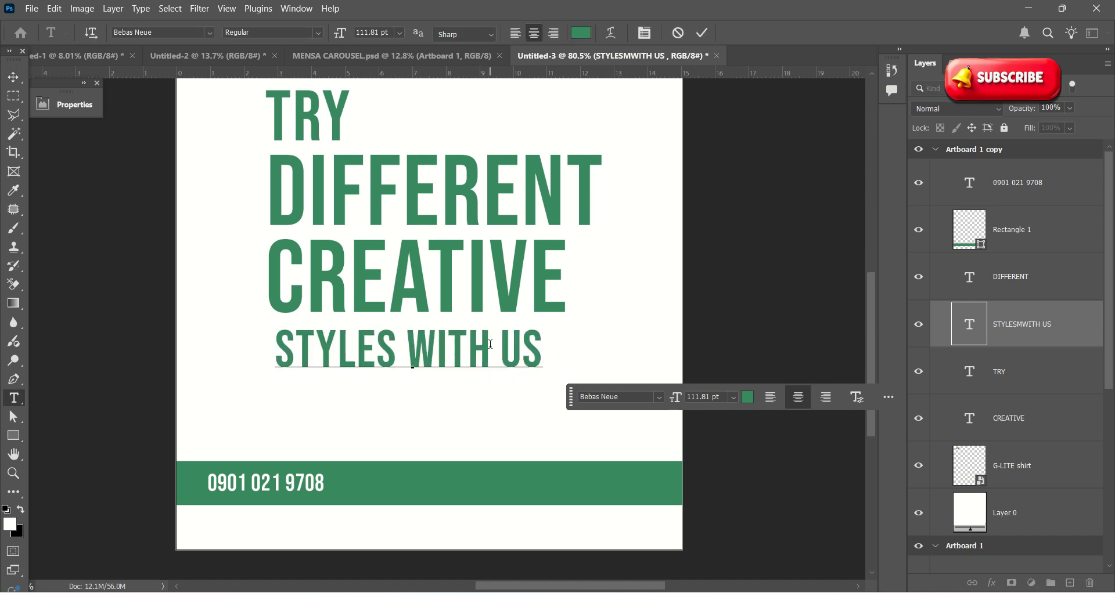
scroll(509, 368, down, 2)
click(708, 33)
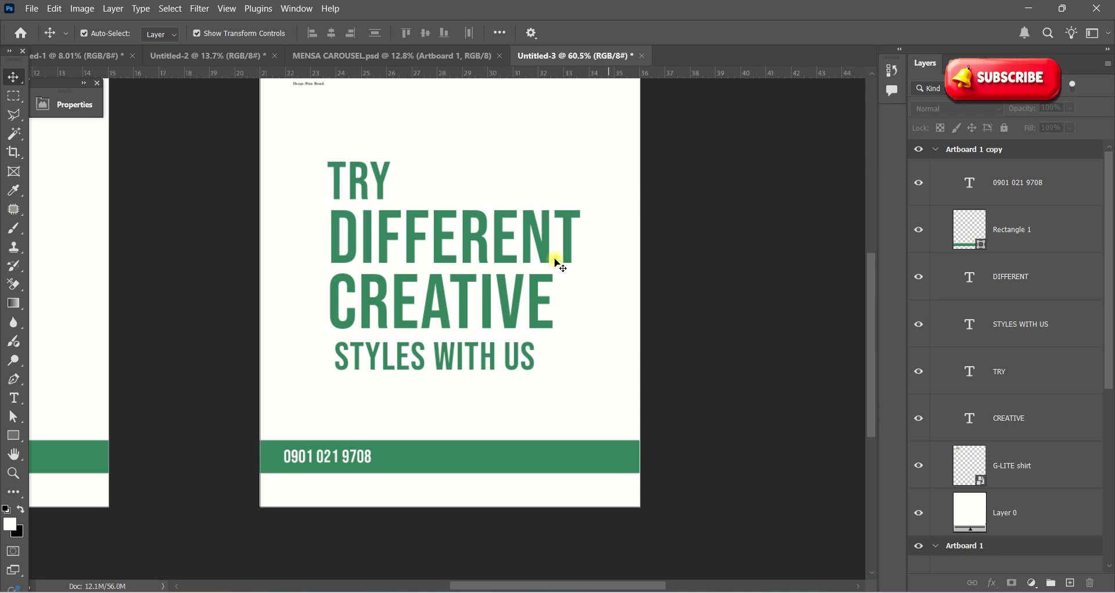
scroll(553, 257, down, 3)
click(421, 290)
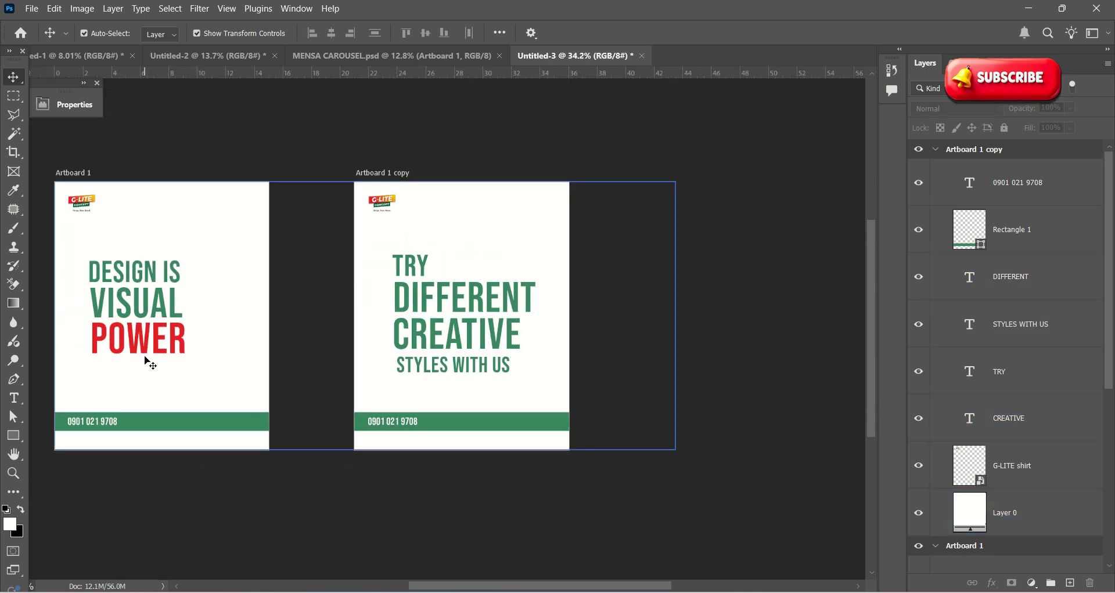
Step: Colour the word CREATIVE with the red sampled from POWER and commit the edit
double_click(405, 335)
click(400, 337)
drag(401, 337, 524, 336)
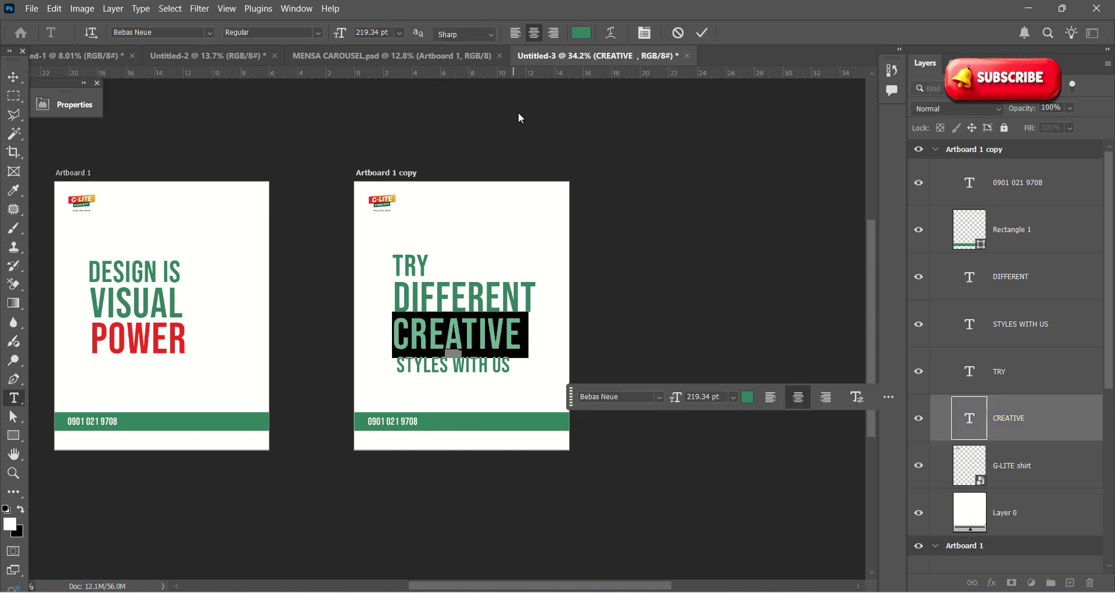
click(580, 33)
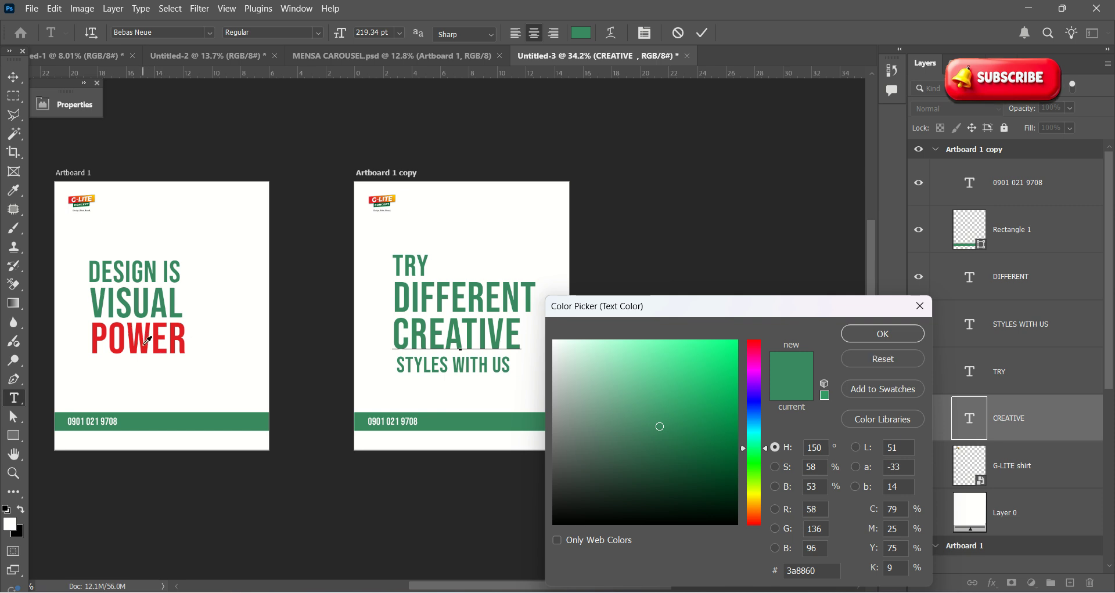
click(148, 344)
click(883, 333)
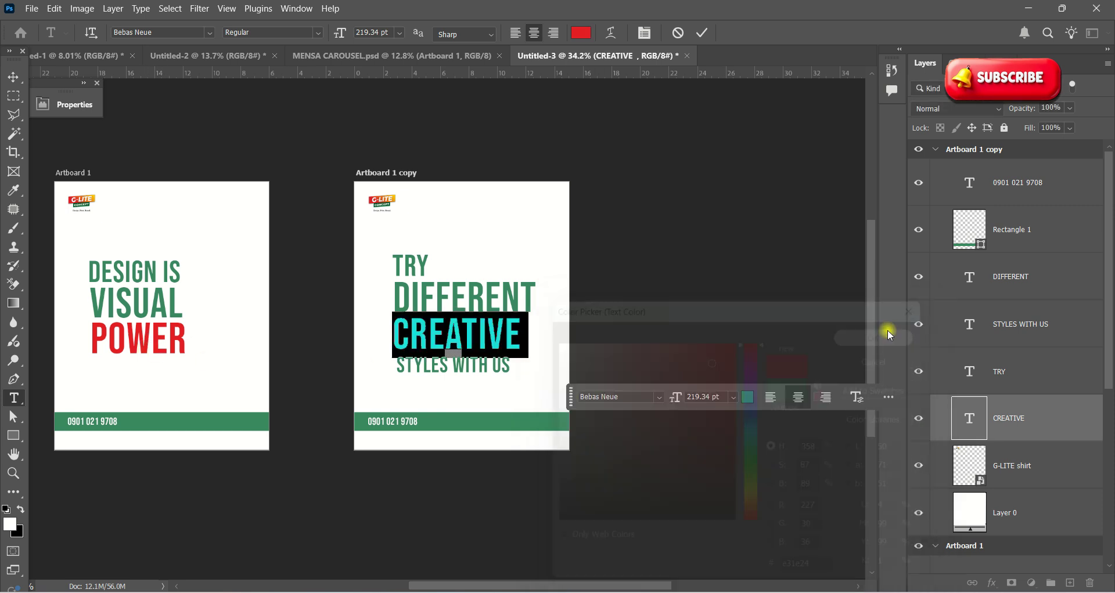
key(ctrl+Return)
key(v)
scroll(553, 356, down, 3)
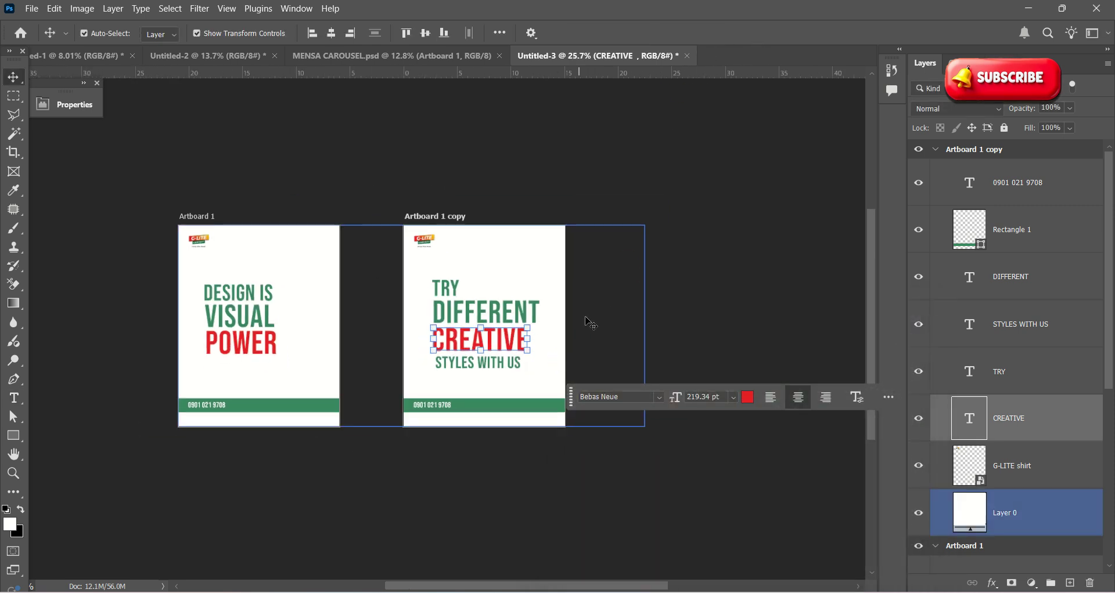
click(686, 284)
scroll(453, 327, up, 2)
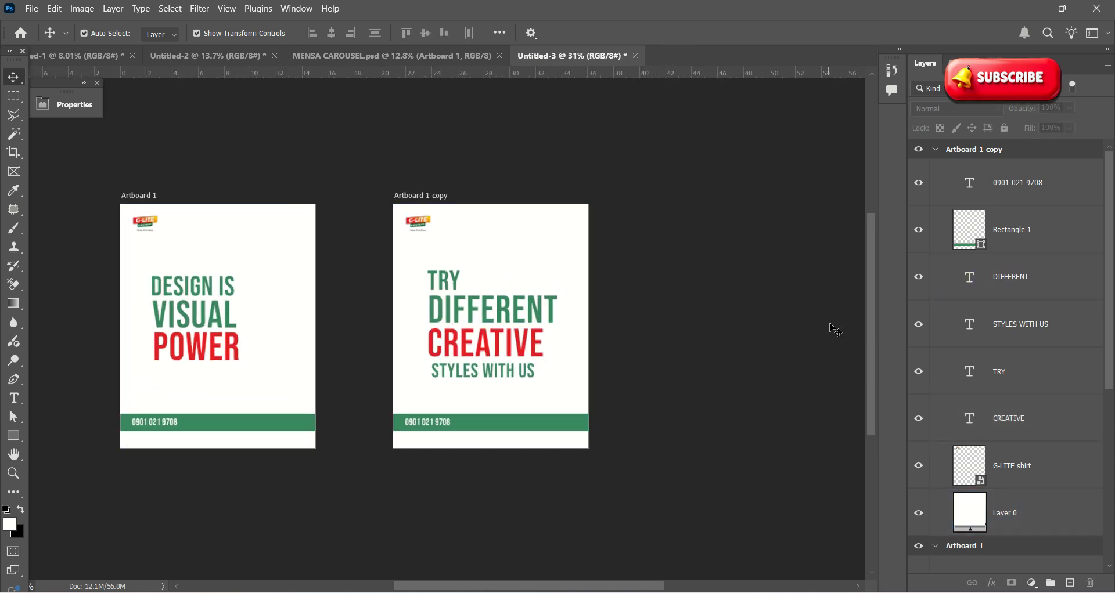
scroll(351, 255, down, 2)
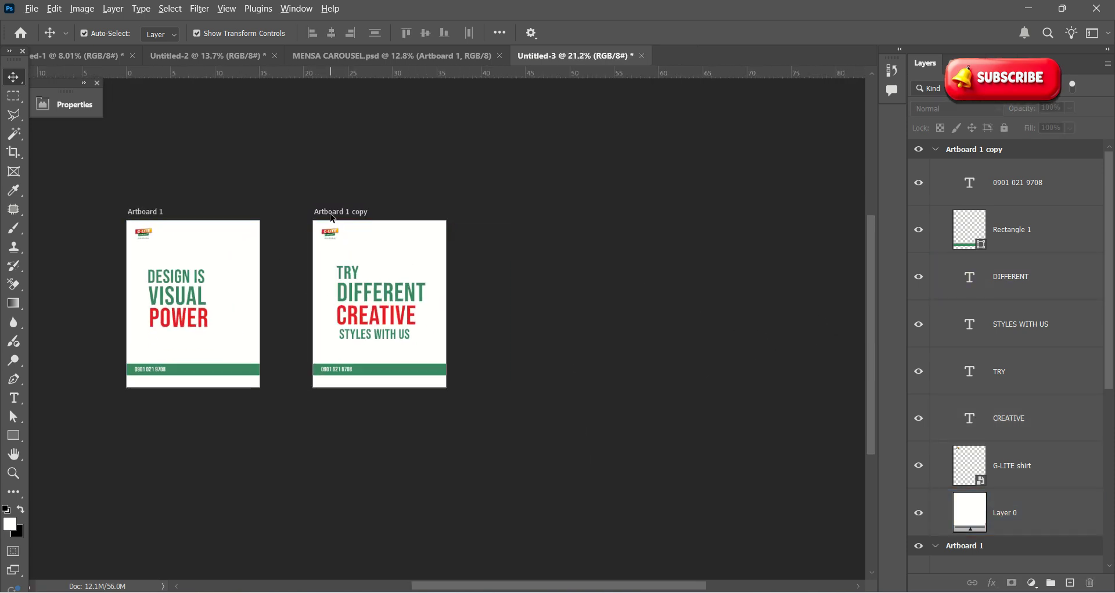
Step: Alt-drag Artboard 1 copy right twice, creating Artboard 1 copy 2 and copy 3
scroll(338, 216, up, 2)
click(330, 202)
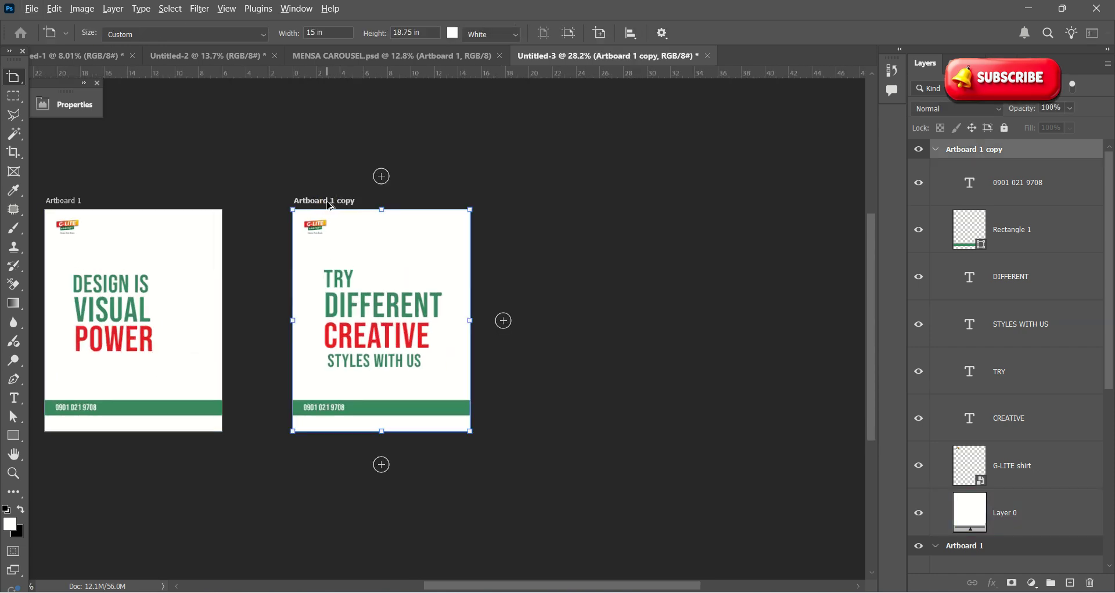
drag(330, 206, 643, 214)
scroll(626, 223, down, 5)
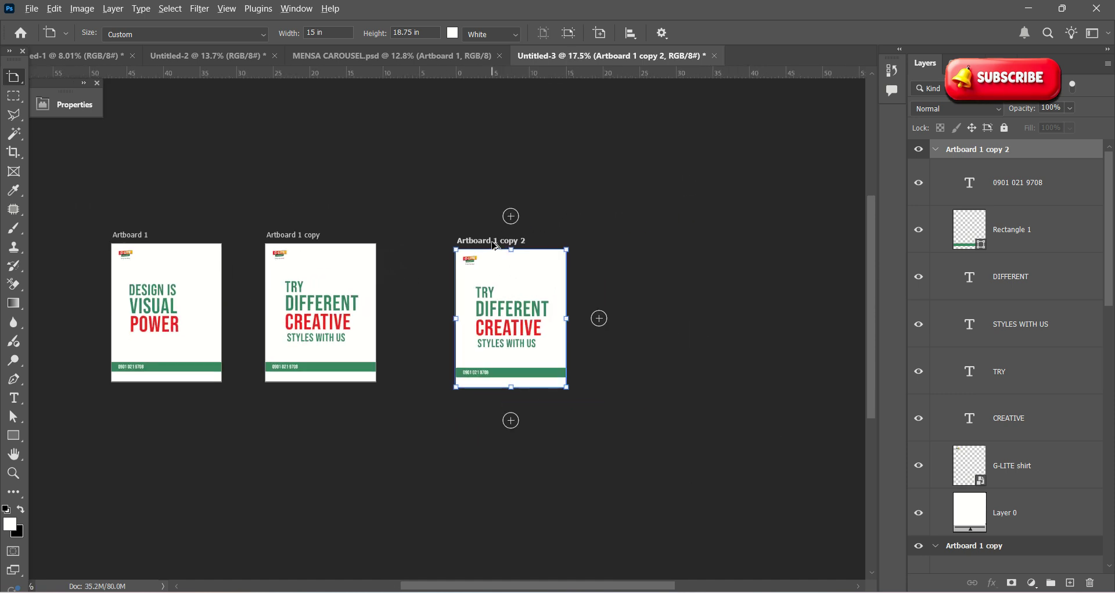
drag(495, 247, 651, 251)
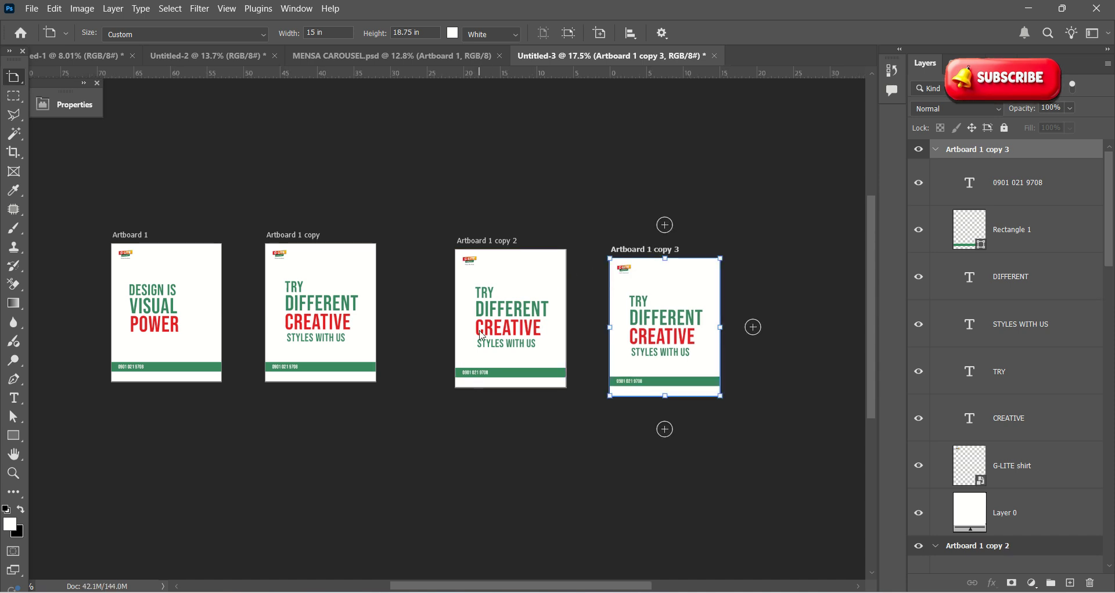
scroll(482, 335, up, 1)
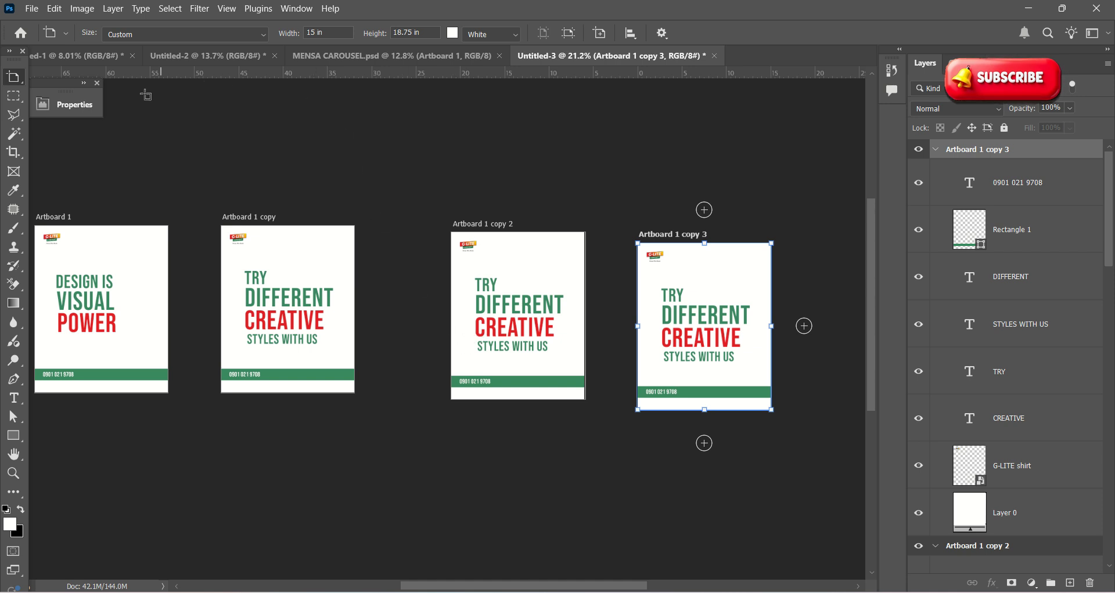
Step: Export all four artboards through Export As as 1080 × 1350 JPGs to the Desktop
click(32, 8)
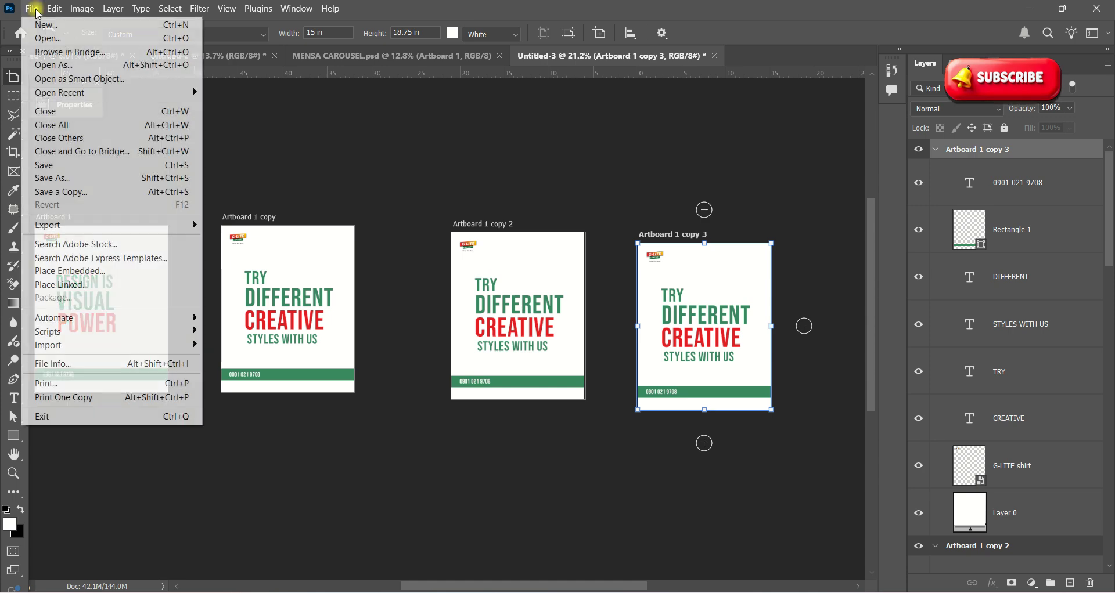
mouse_move(112, 228)
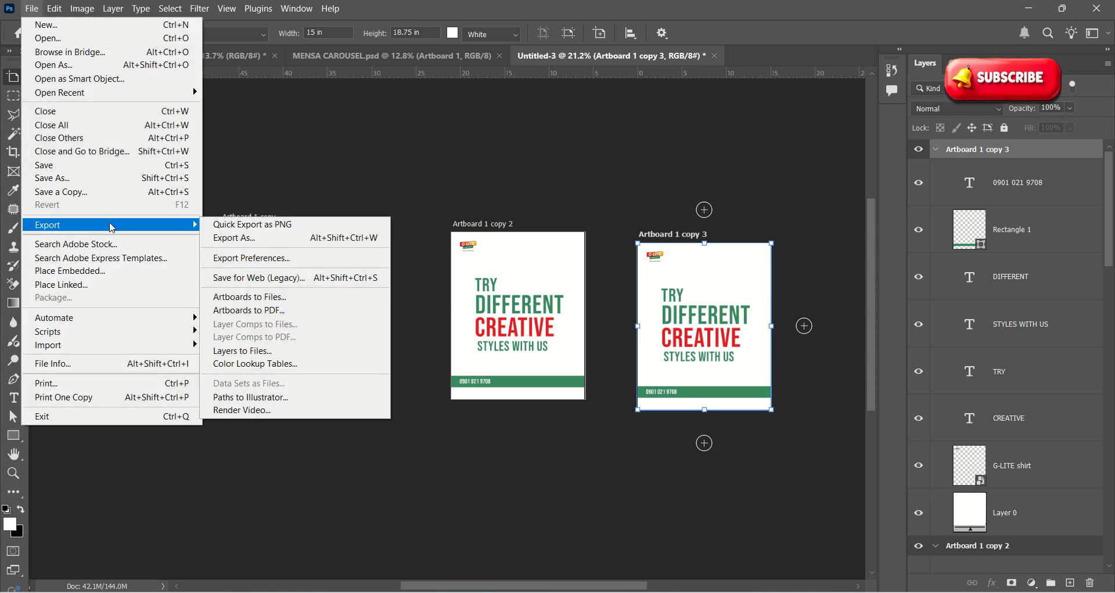
click(263, 238)
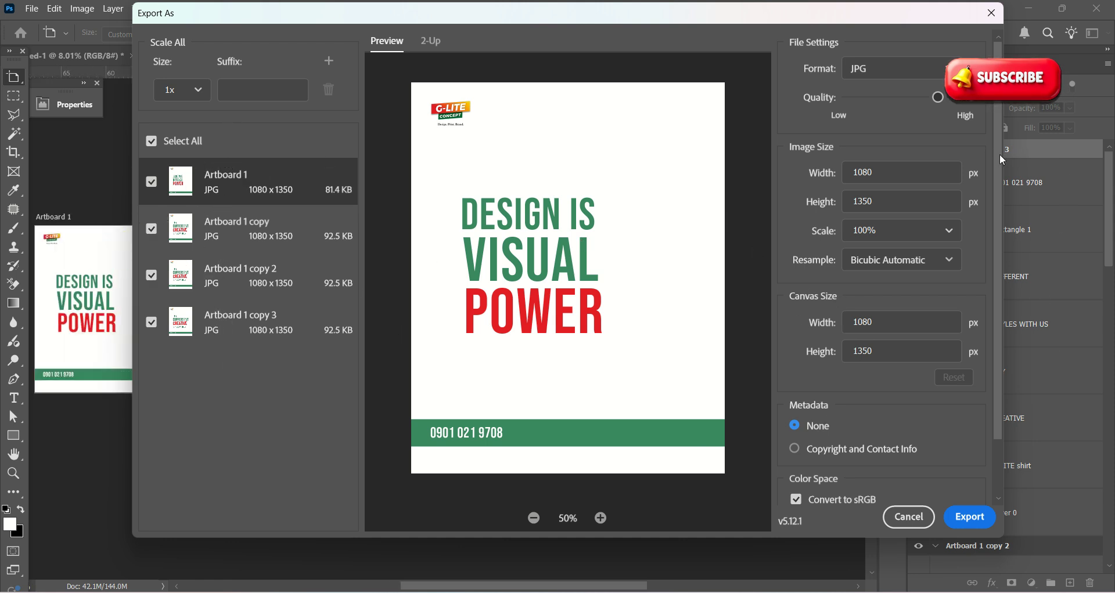
drag(999, 154, 994, 284)
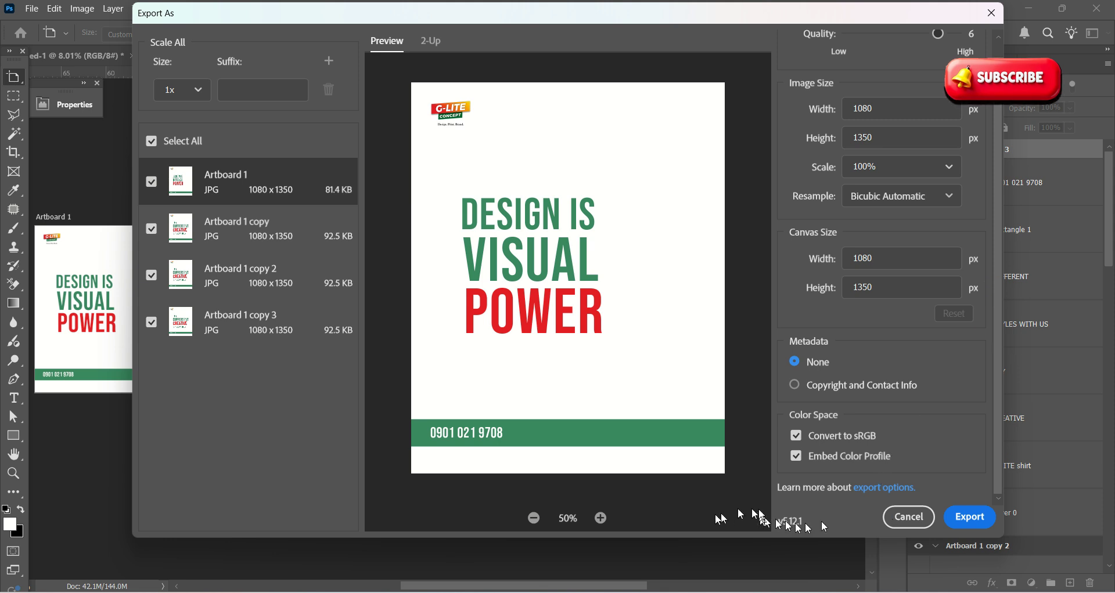
click(722, 586)
click(969, 519)
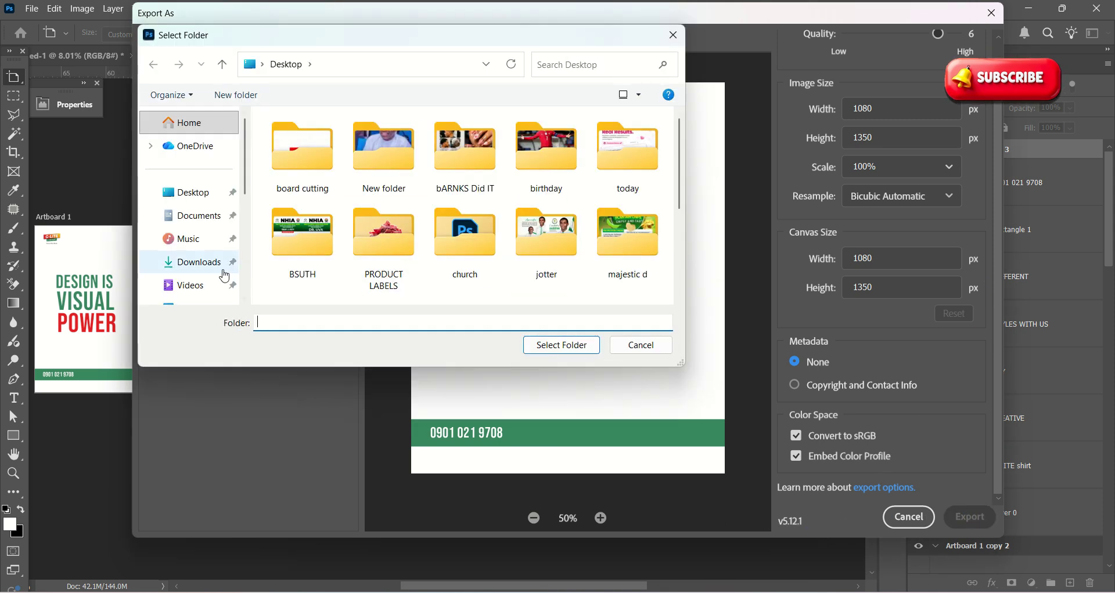
click(207, 195)
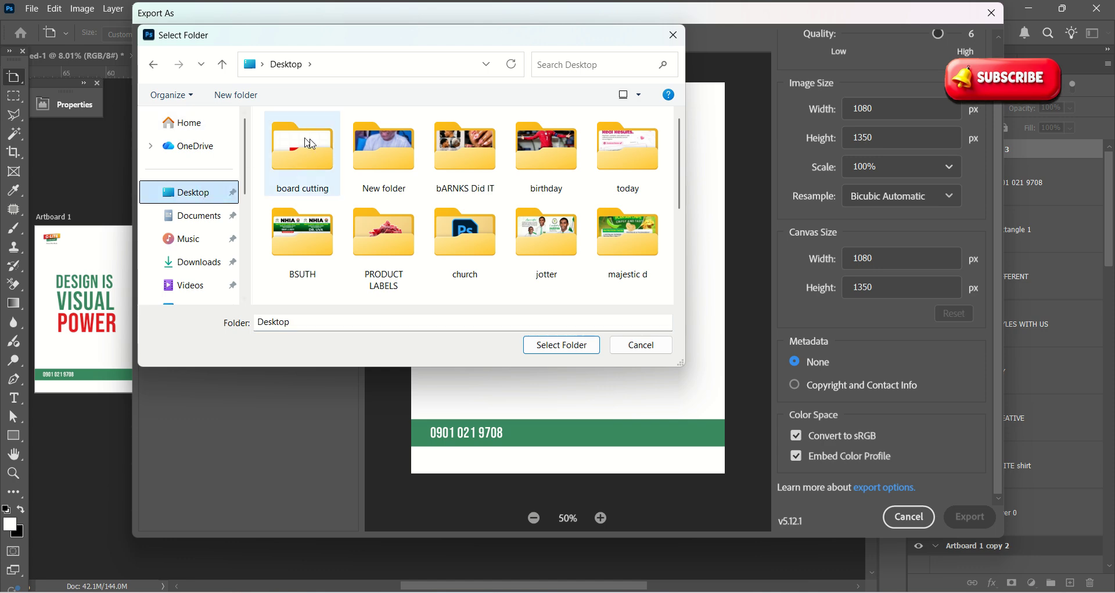
click(562, 347)
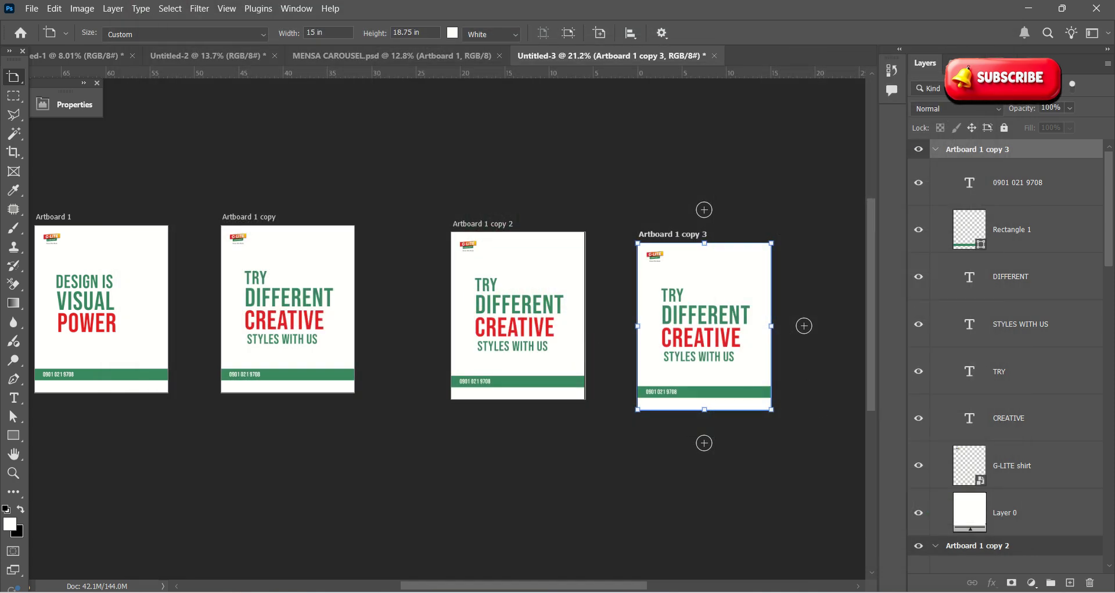
click(1113, 592)
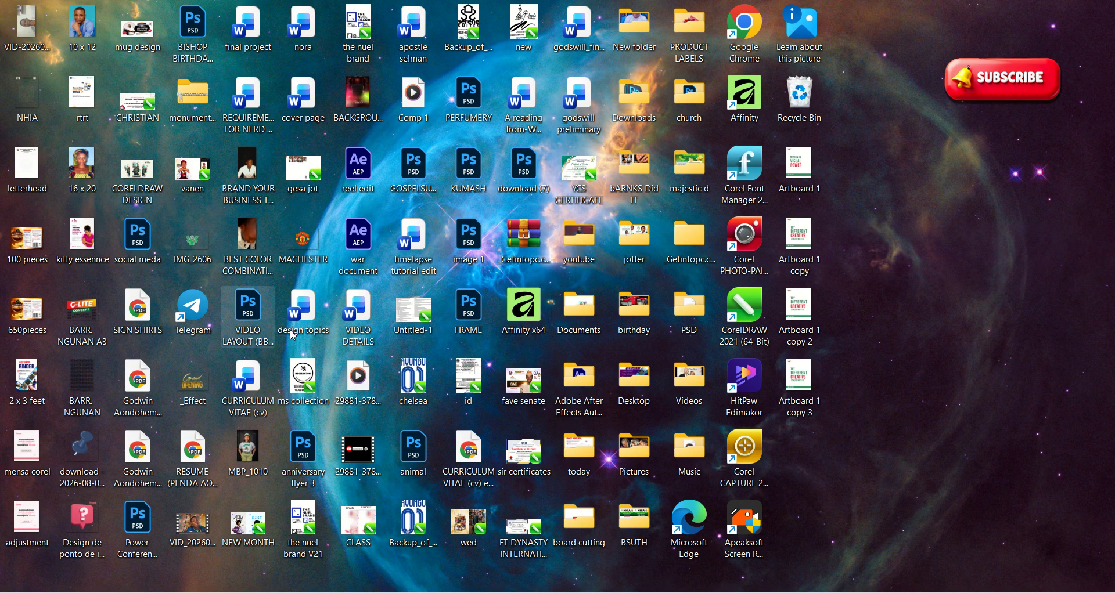
Step: Check the exported Artboard 1 JPG on the desktop, then switch back to Photoshop
click(802, 175)
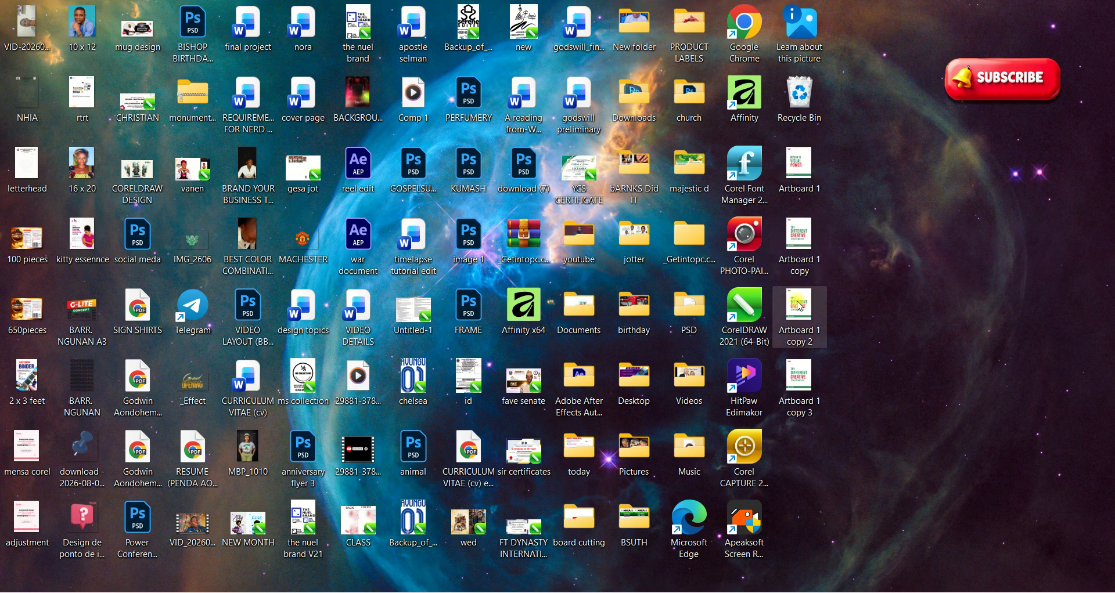
mouse_move(821, 394)
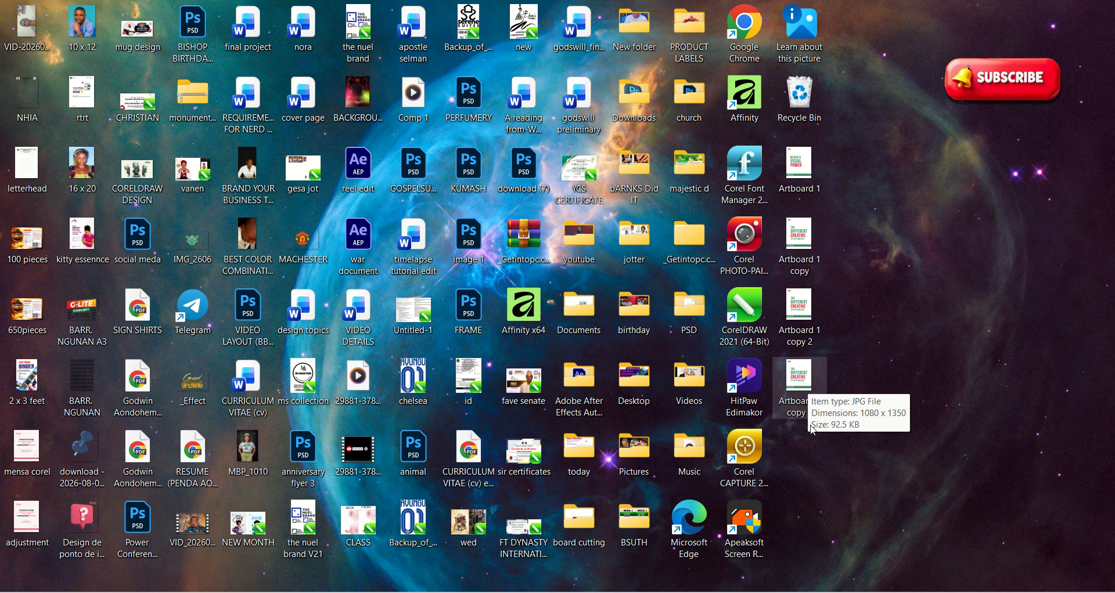
key(alt+Tab)
scroll(692, 383, down, 5)
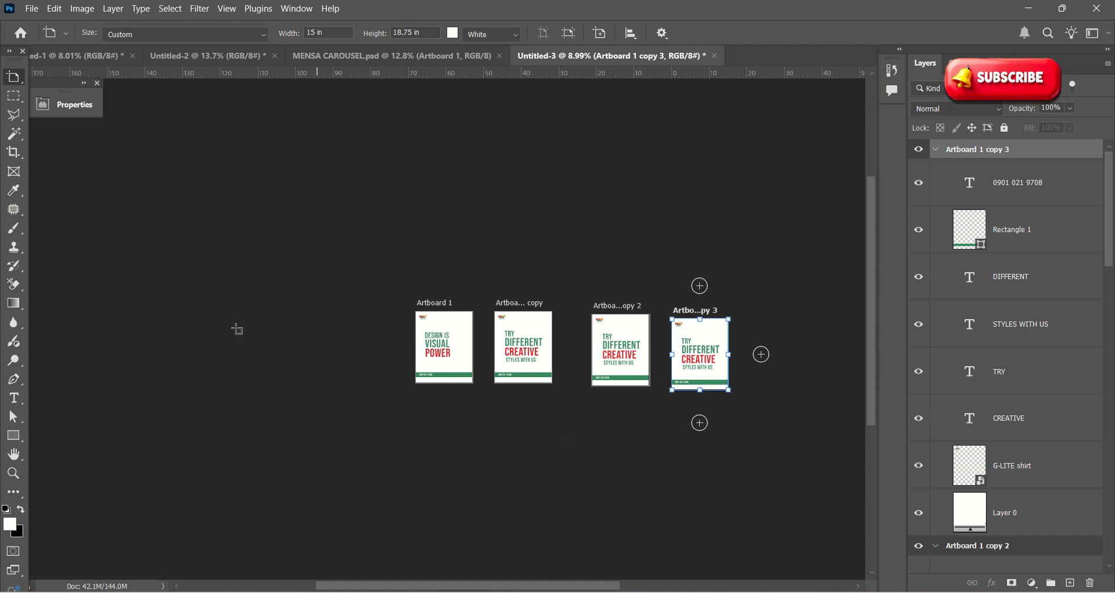
Step: Switch from the Artboard tool to the Move Tool and deselect Artboard 1 copy 3
click(10, 86)
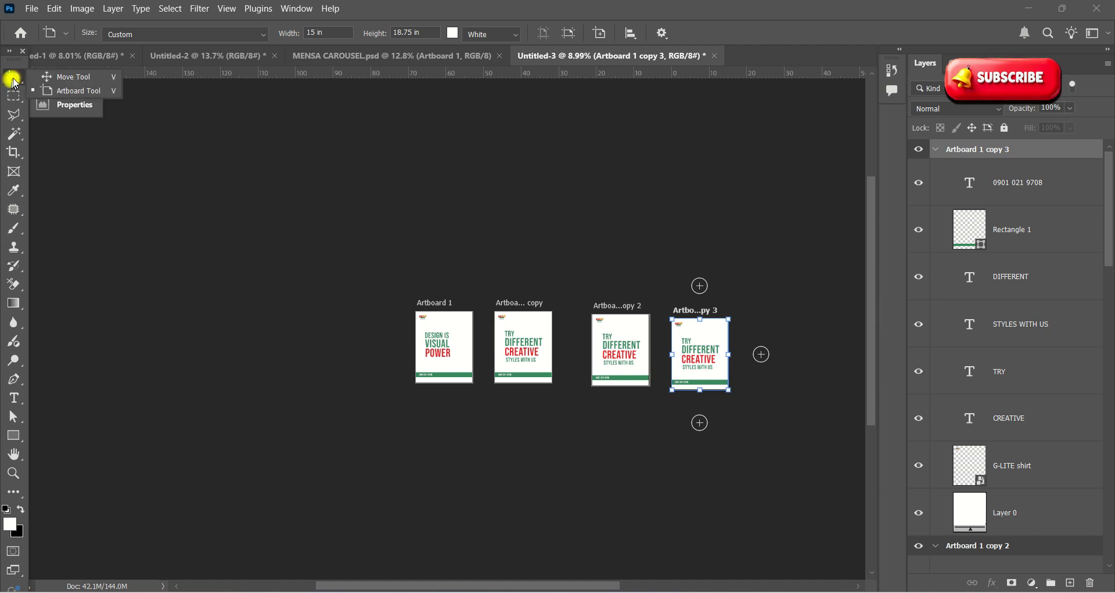
click(58, 73)
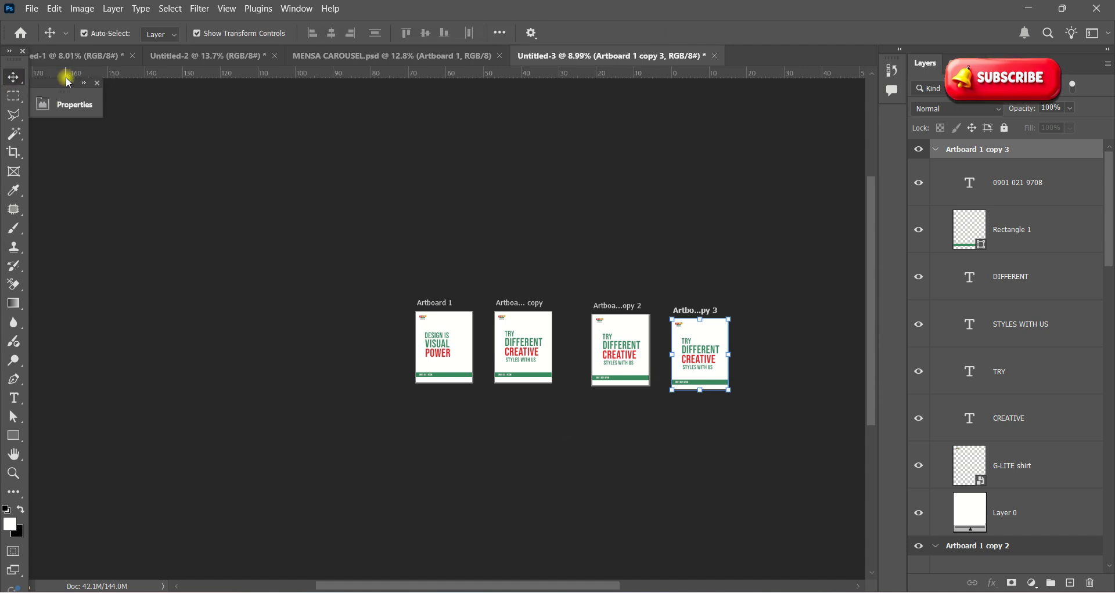
click(730, 470)
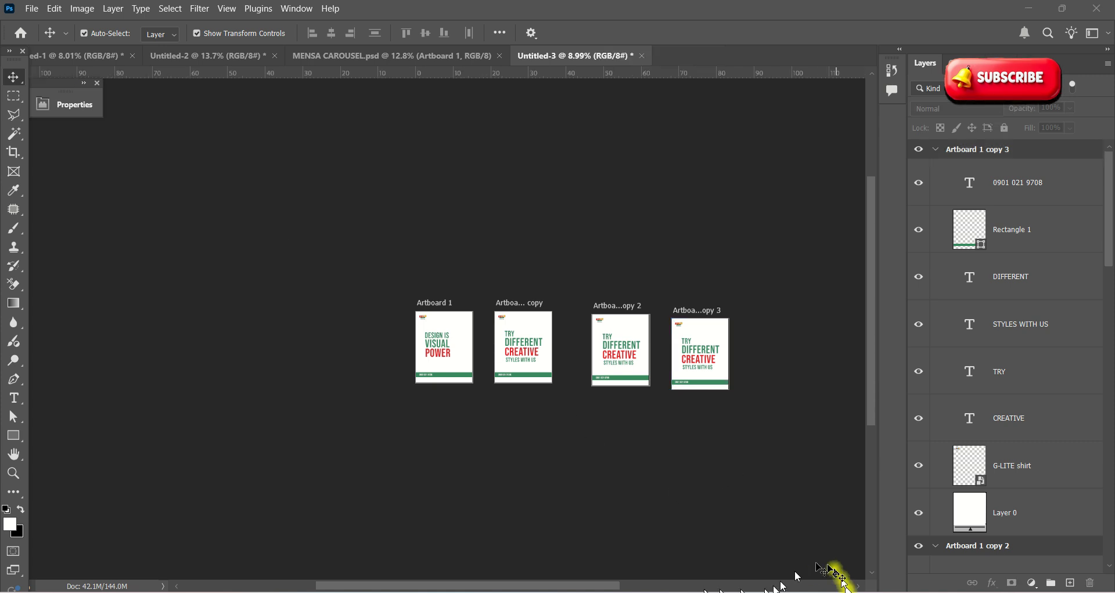